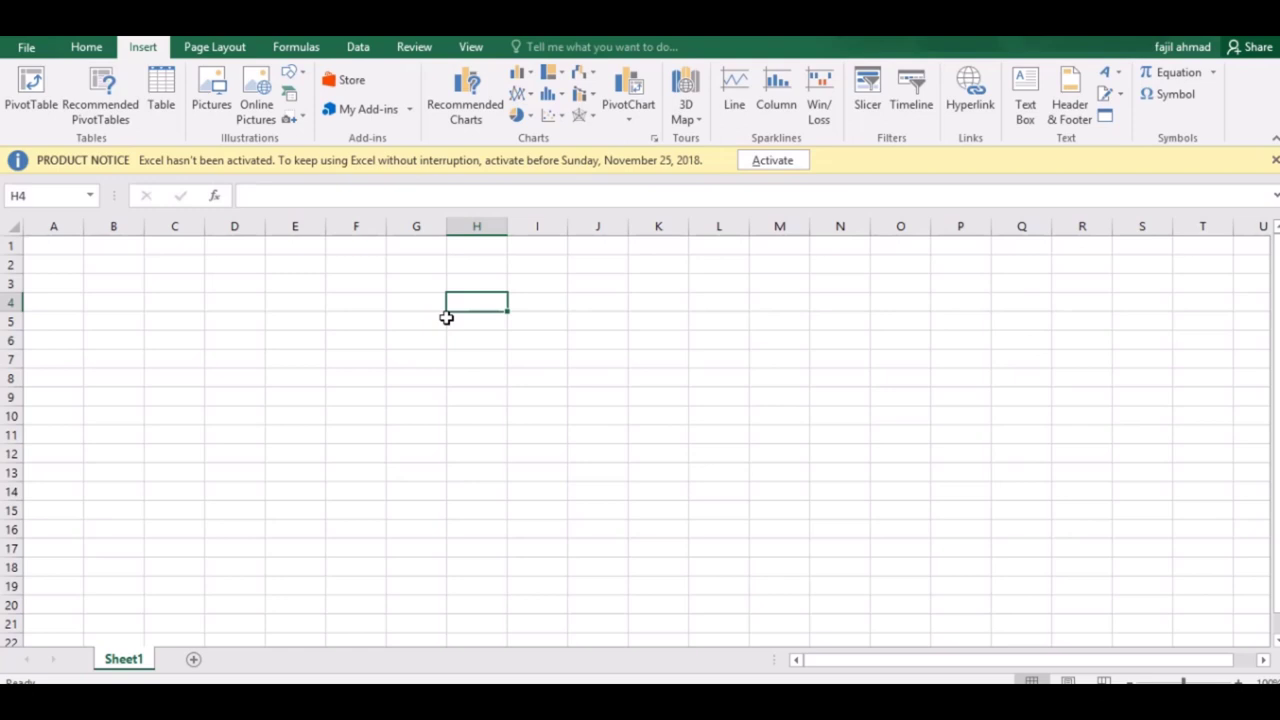
Step: Zoom the empty sheet to fit the block E2:O14 using View > Zoom to Selection
left_click(392, 305)
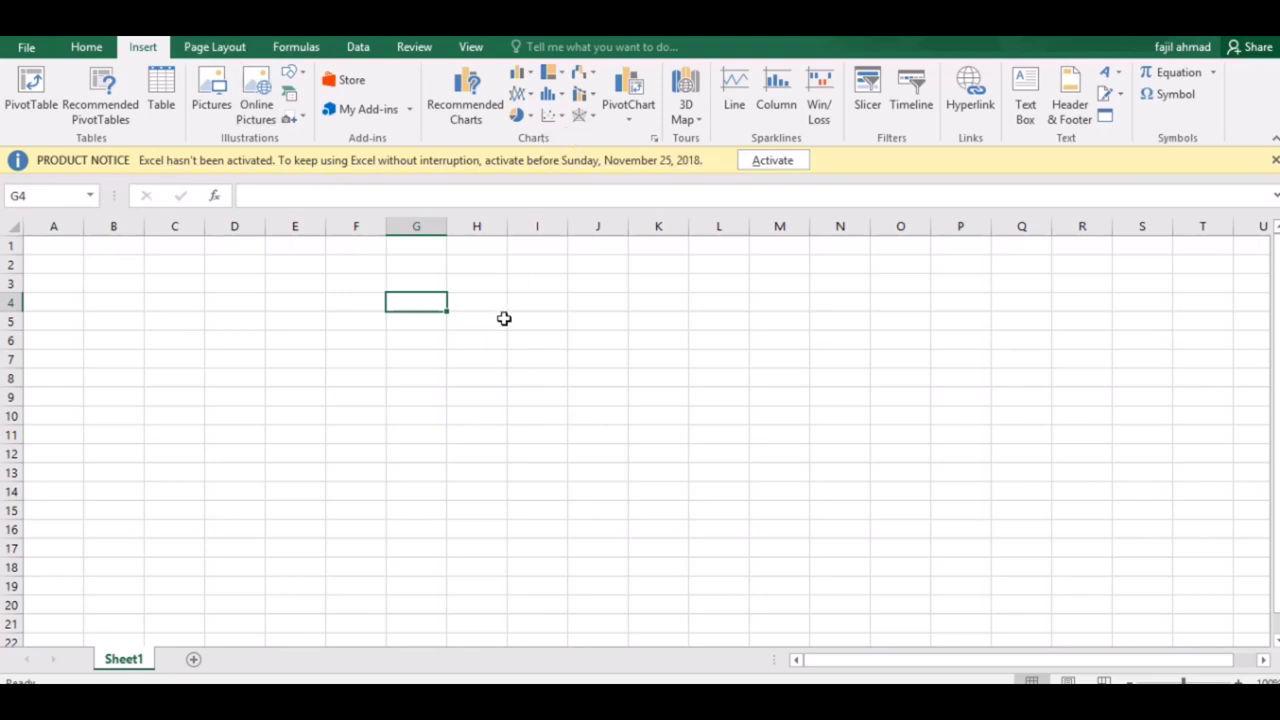
left_click(428, 355)
left_click(479, 289)
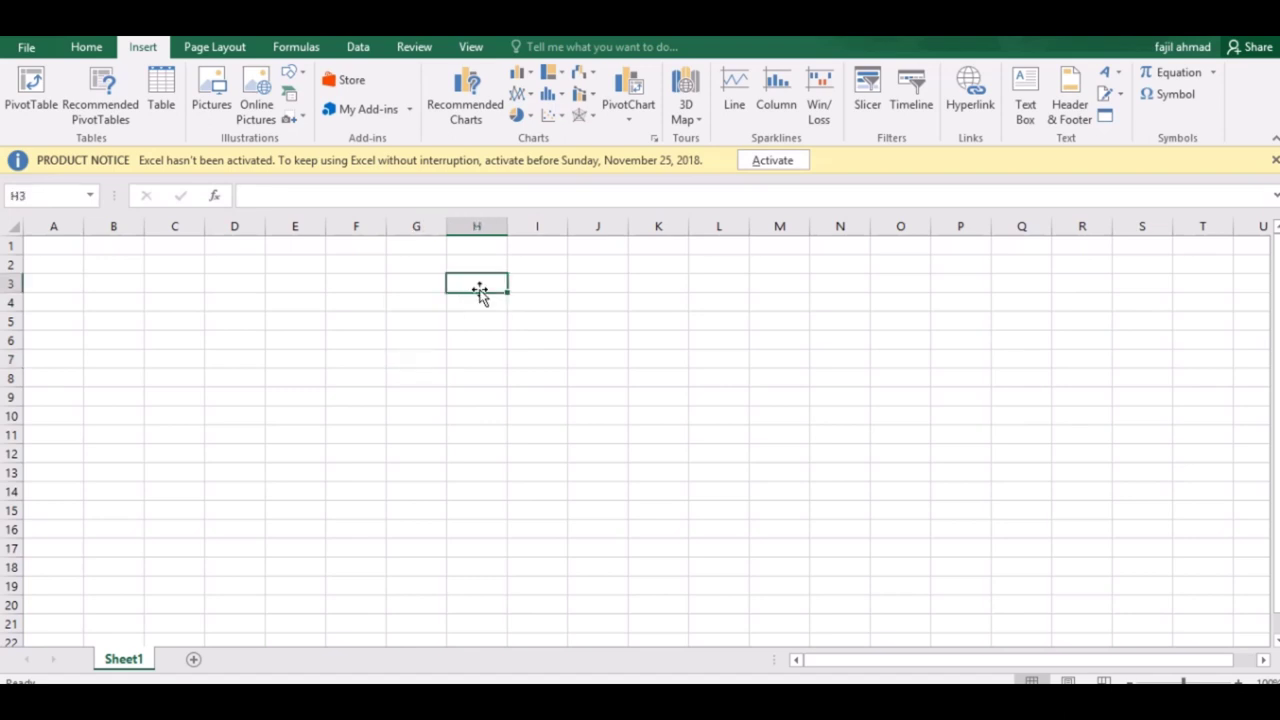
left_click(389, 297)
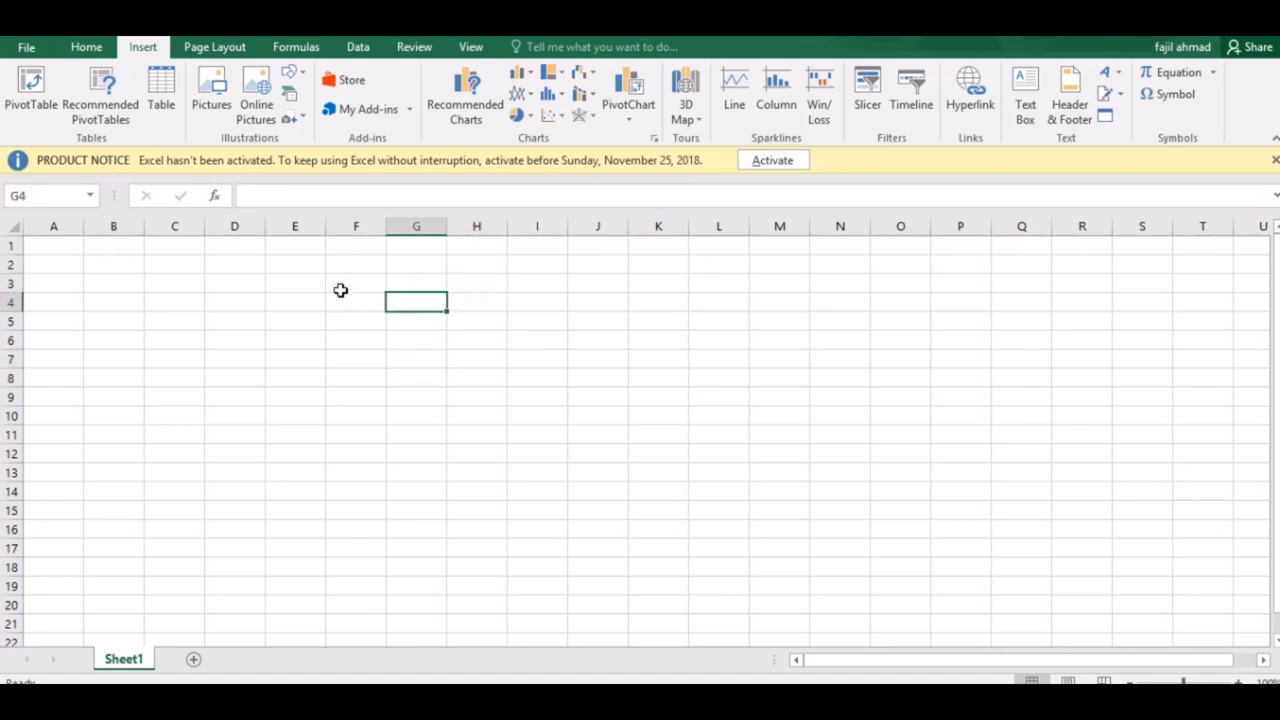
mouse_move(297, 263)
left_mouse_down()
mouse_move(921, 486)
mouse_move(835, 539)
left_mouse_up()
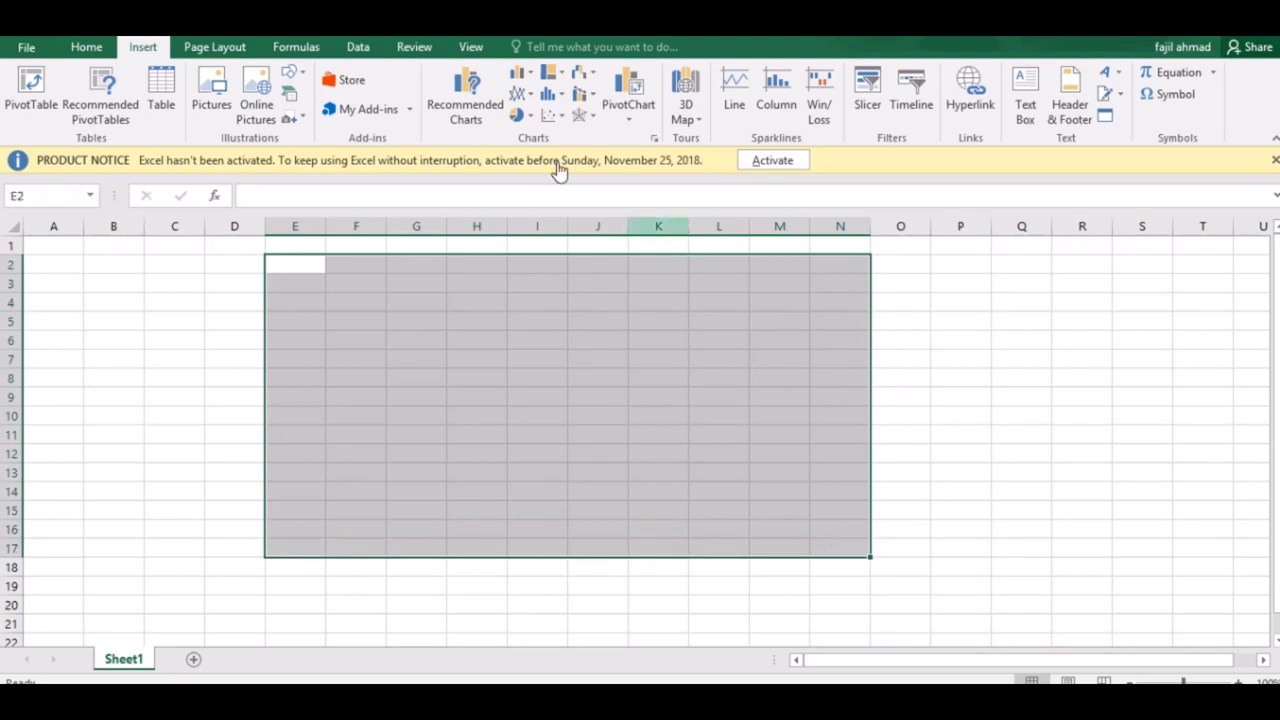
left_click(470, 48)
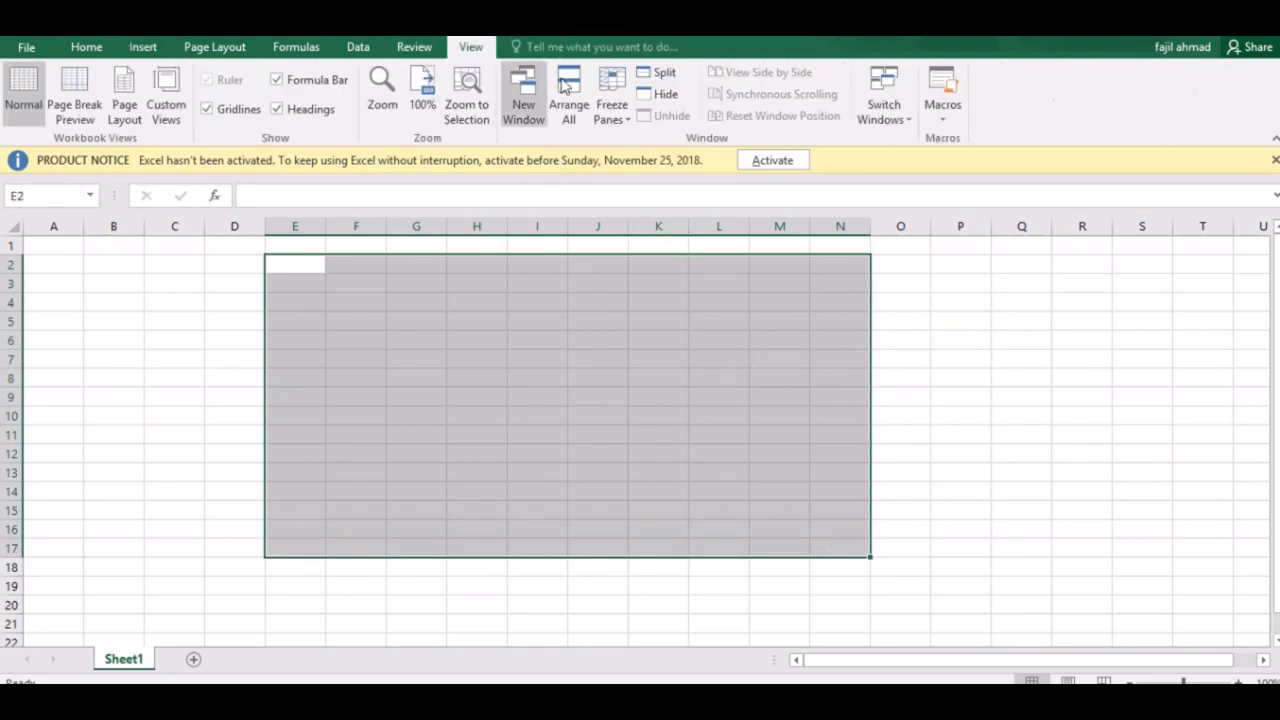
left_click(473, 88)
left_click(306, 326)
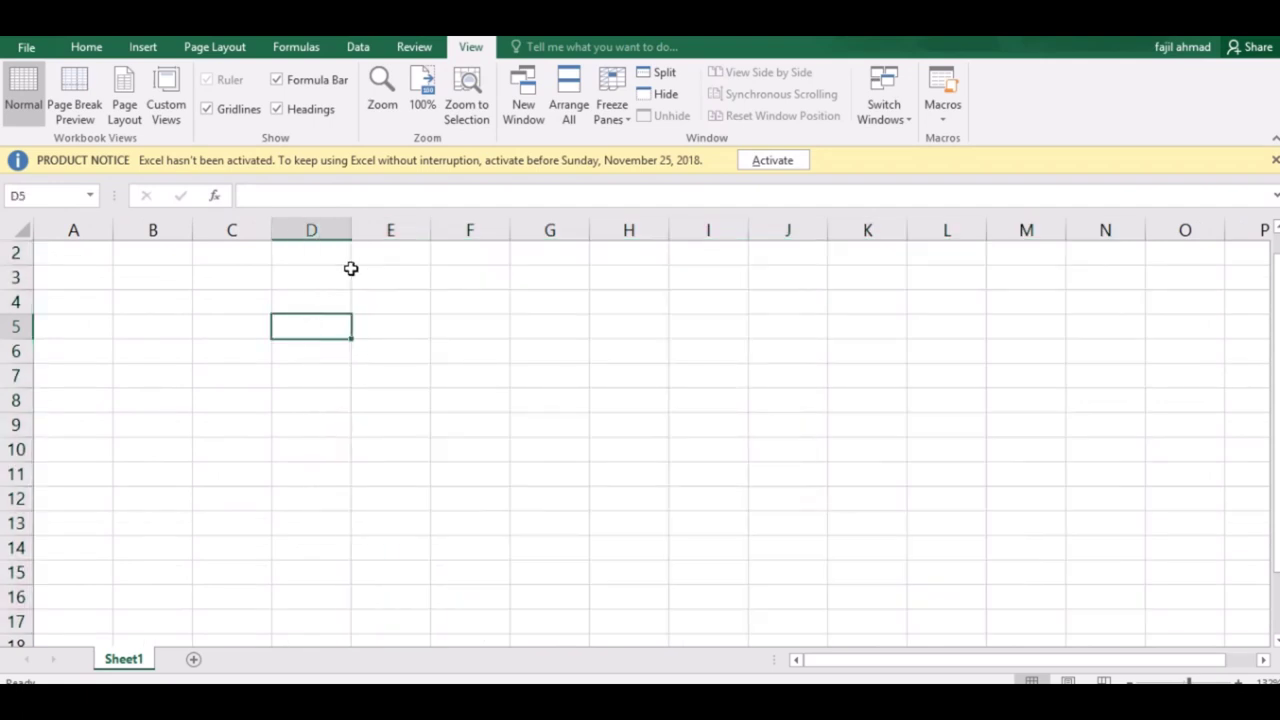
Step: Select the range D2:M17, then clear the selection and pick cell E4 for the first heading
left_click_drag(322, 264, 660, 394)
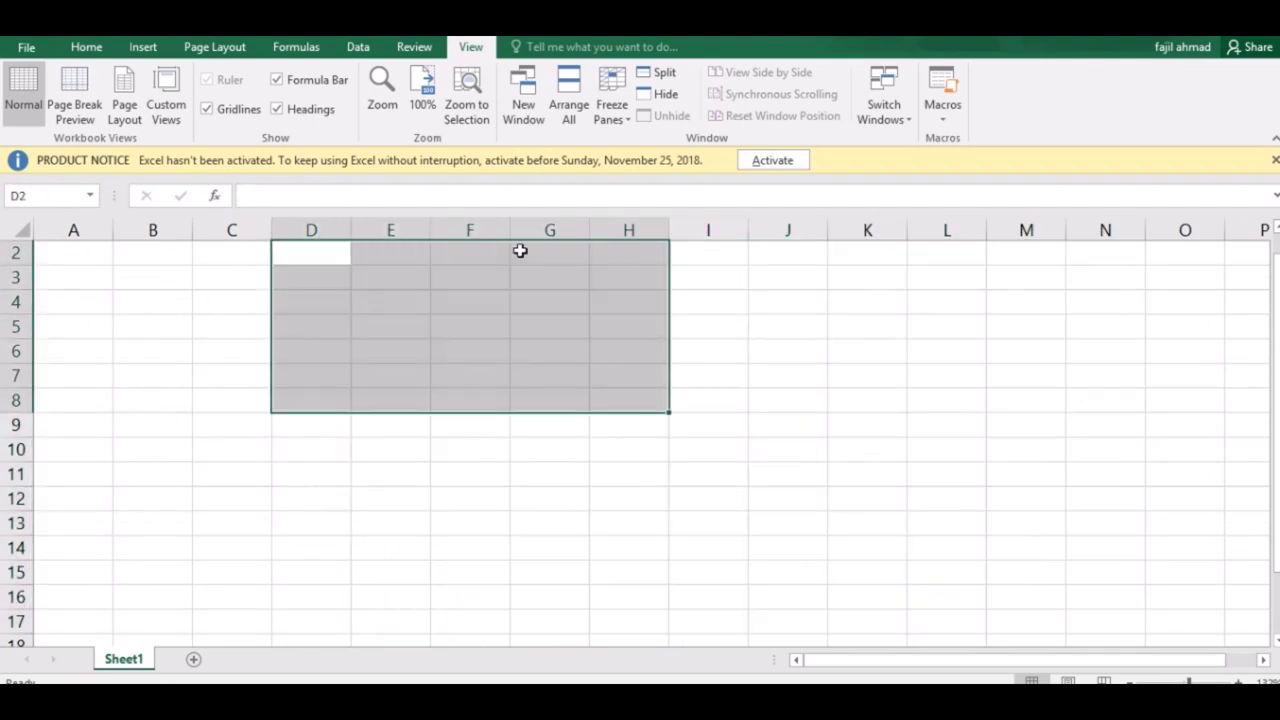
key("shift+Right")
key("shift+Right")
key("shift+Right")
key("shift+Right")
key("shift+Right")
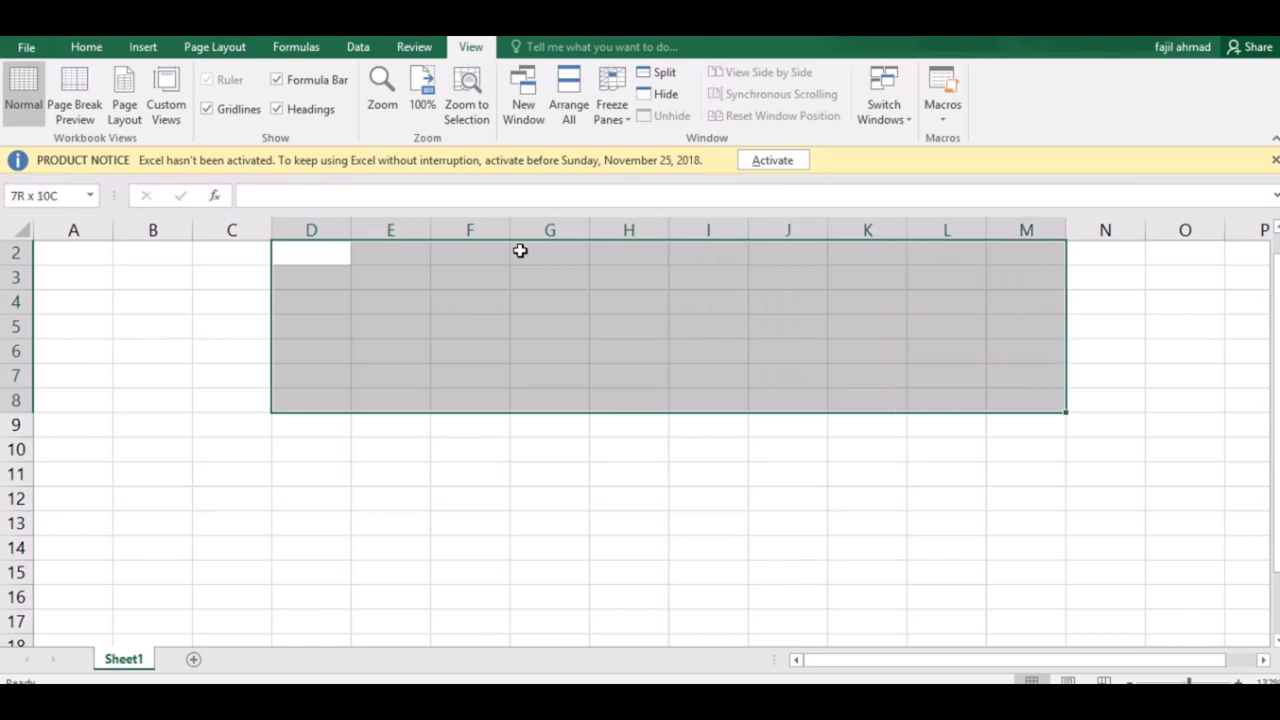
key("shift+Down")
key("shift+Down")
key("shift+Down")
key("shift+Down")
key("shift+Down")
key("shift+Down")
key("shift+Down")
key("shift+Down")
key("shift+Down")
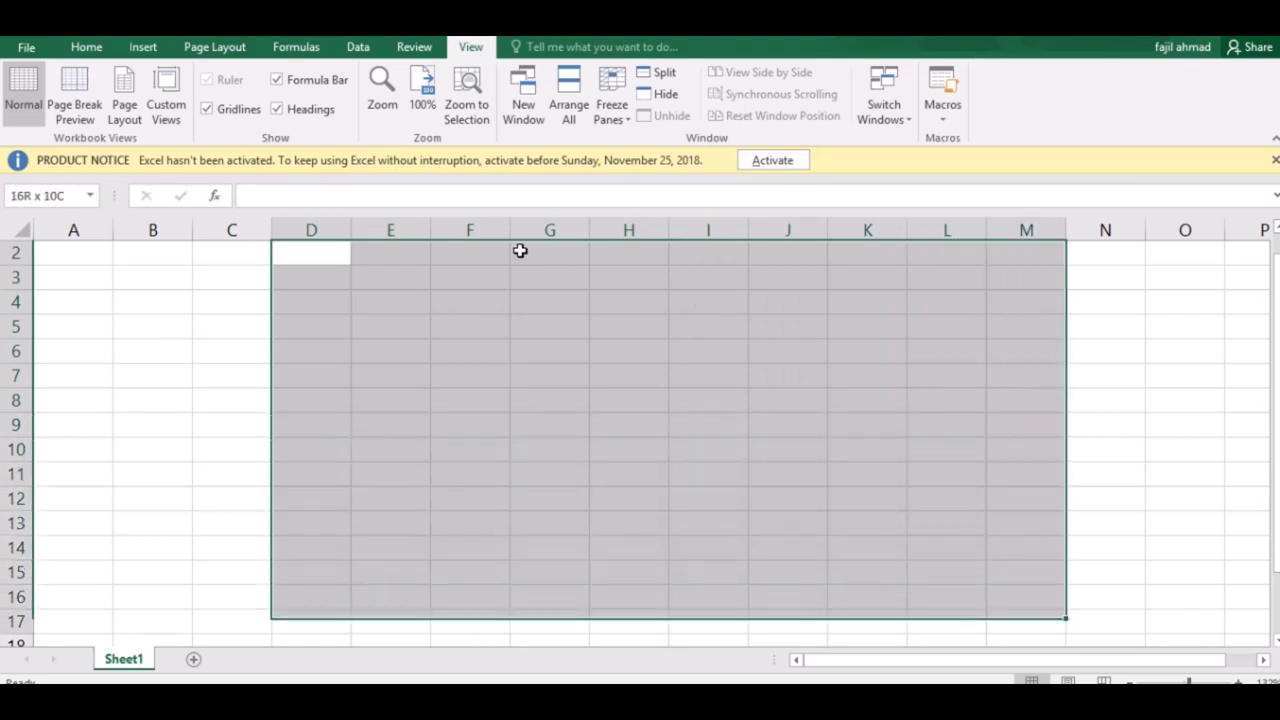
key("shift+BackSpace")
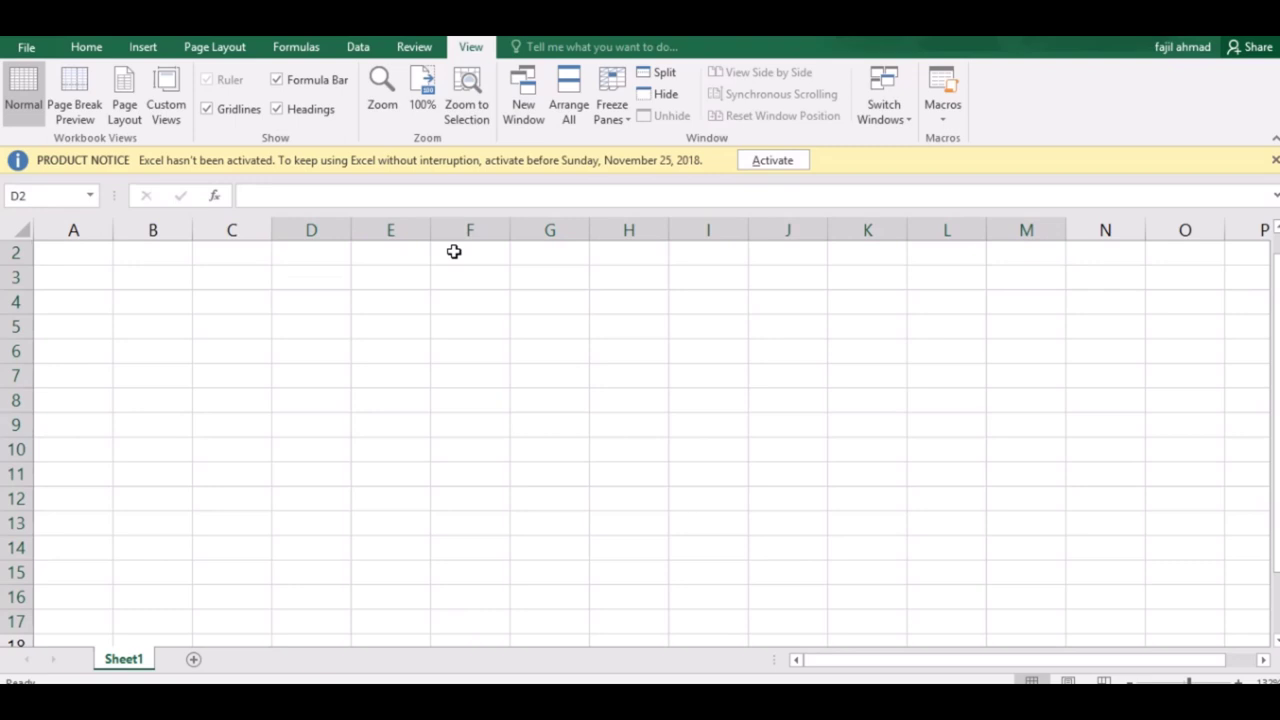
left_click(396, 298)
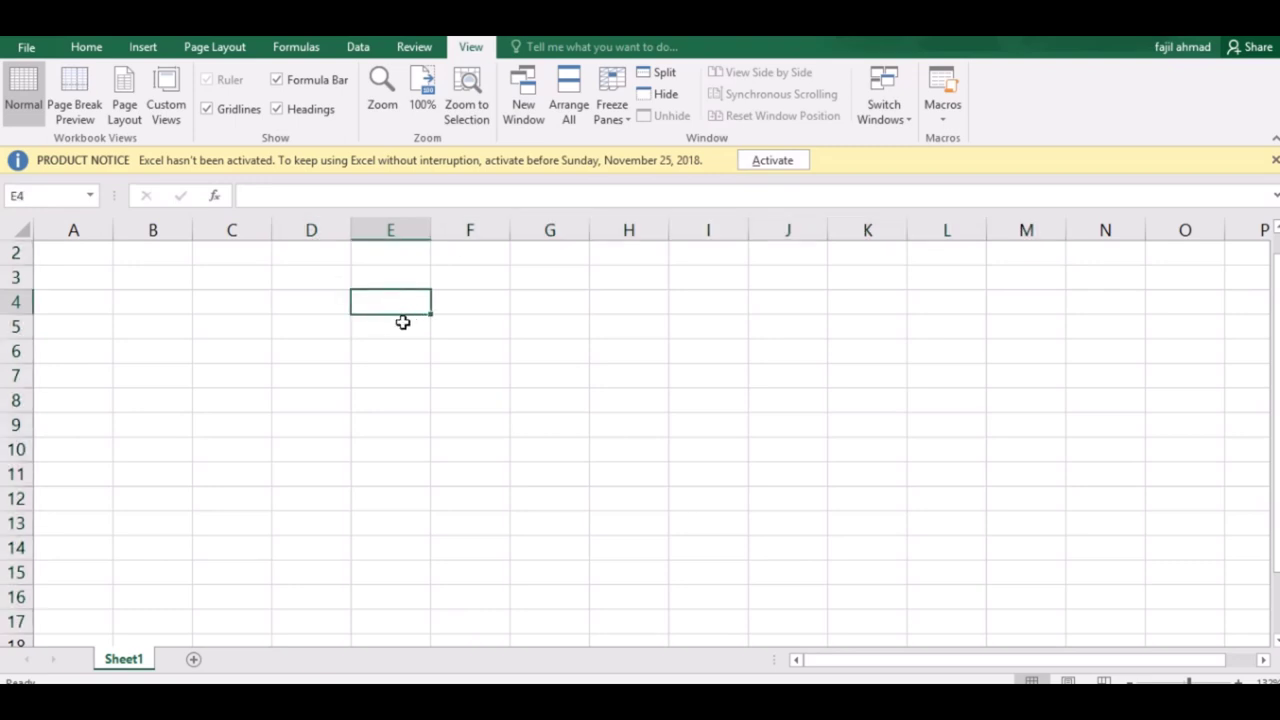
Step: Clear a stray entry, enter July in E4 and autofill the month series across to Q4
left_click(84, 47)
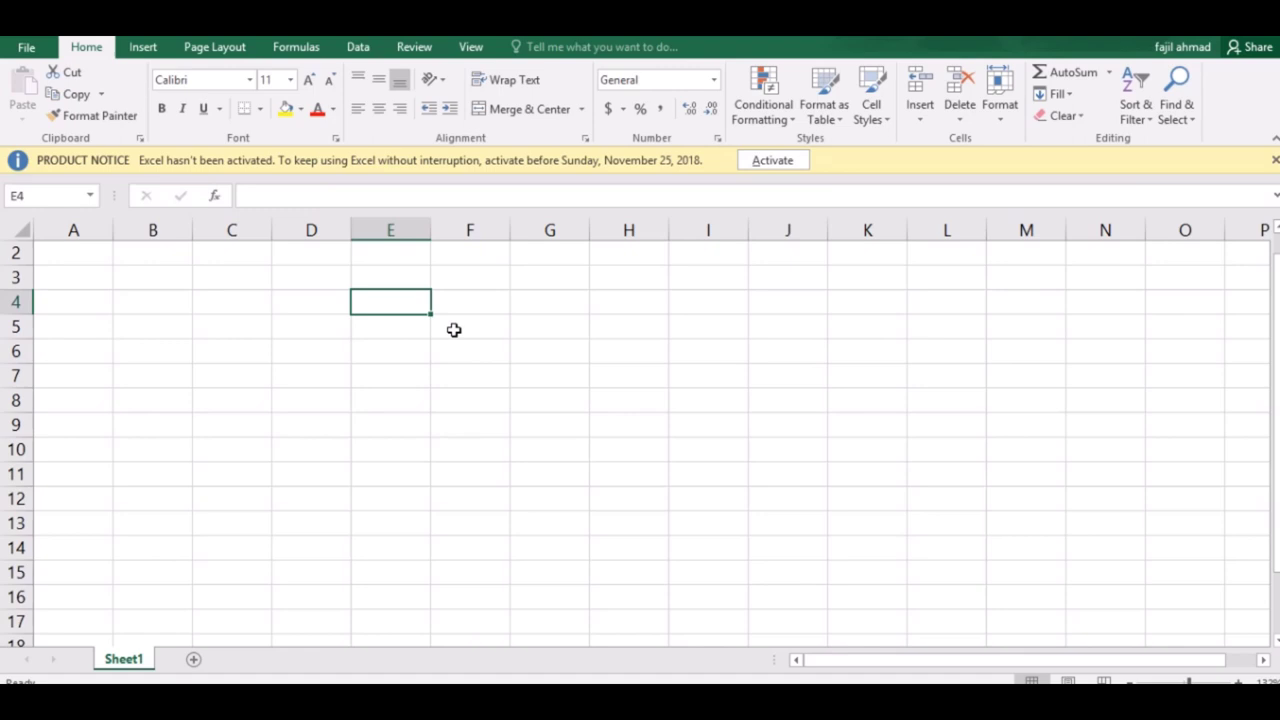
type("u")
key("Tab")
left_click(401, 344)
key("Up")
key("Up")
key("BackSpace")
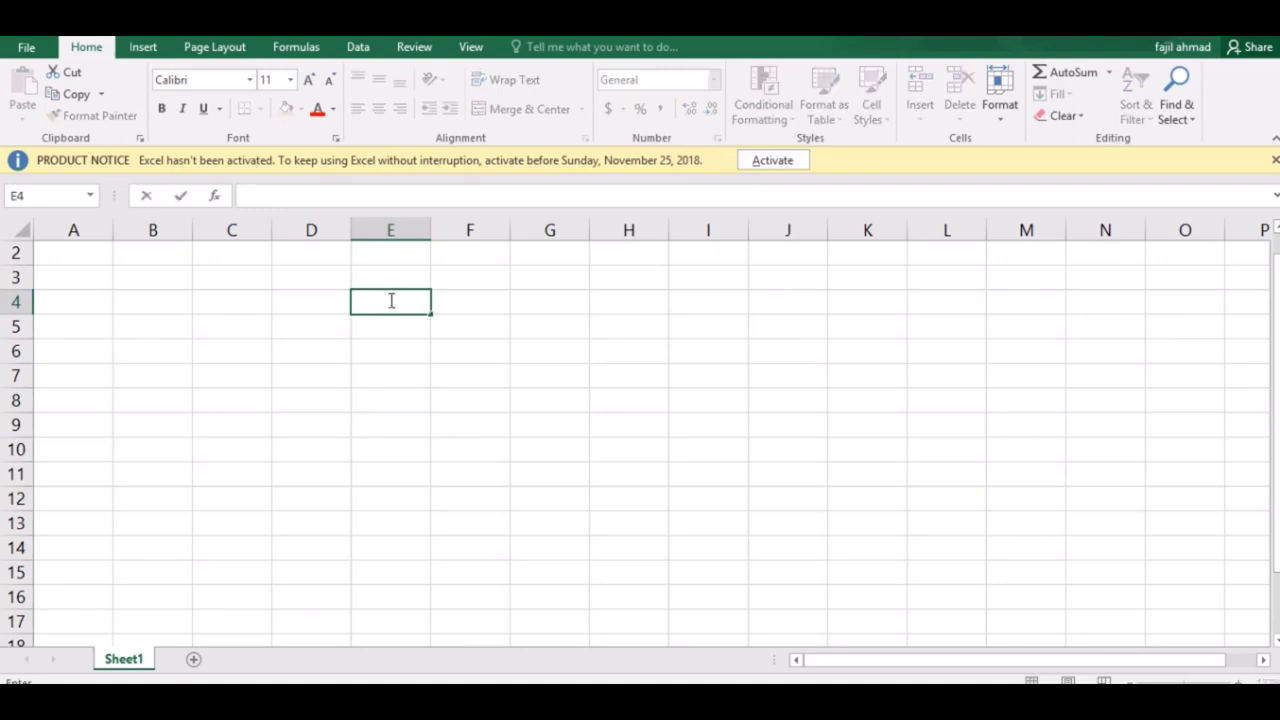
type("July")
left_click(535, 353)
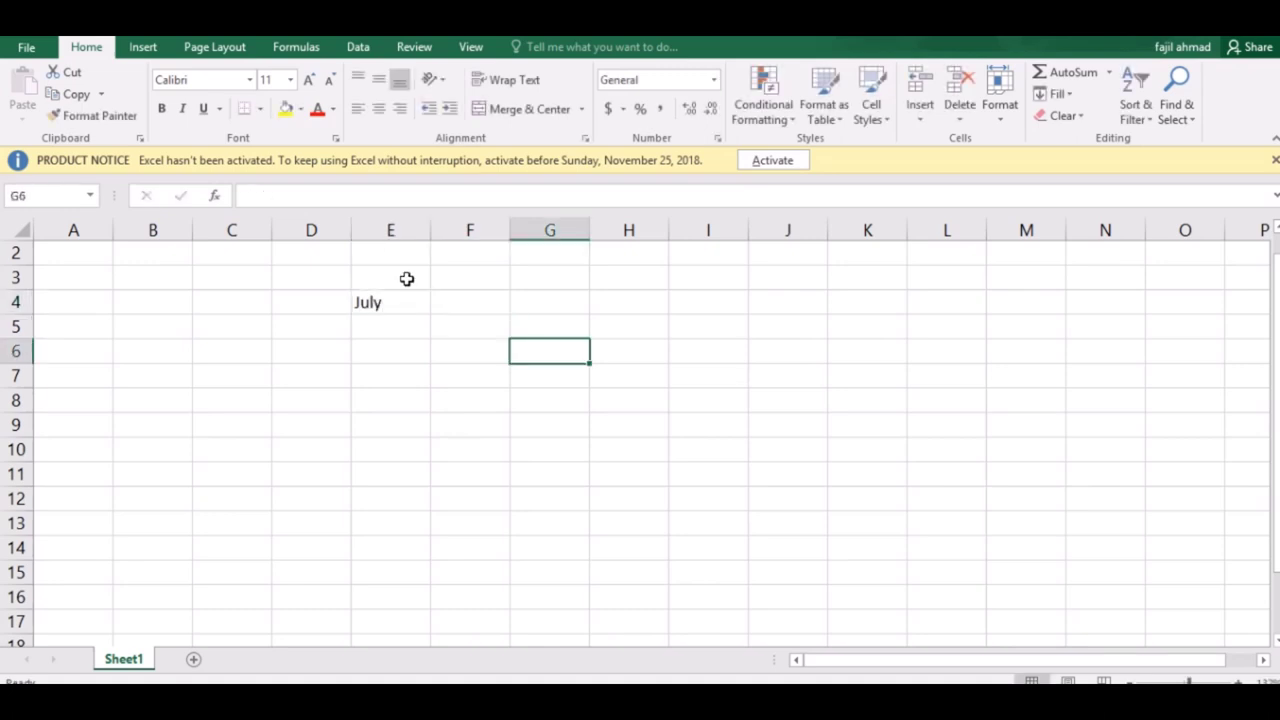
left_click(395, 300)
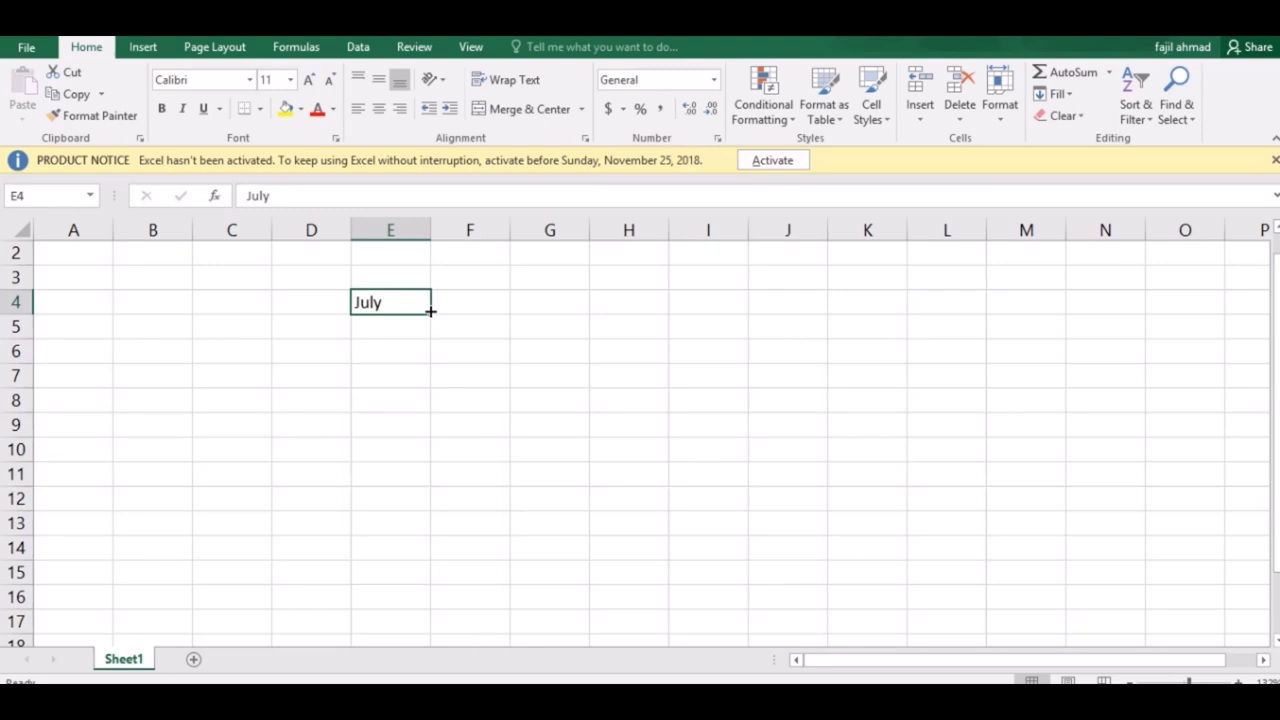
left_click_drag(430, 311, 1243, 287)
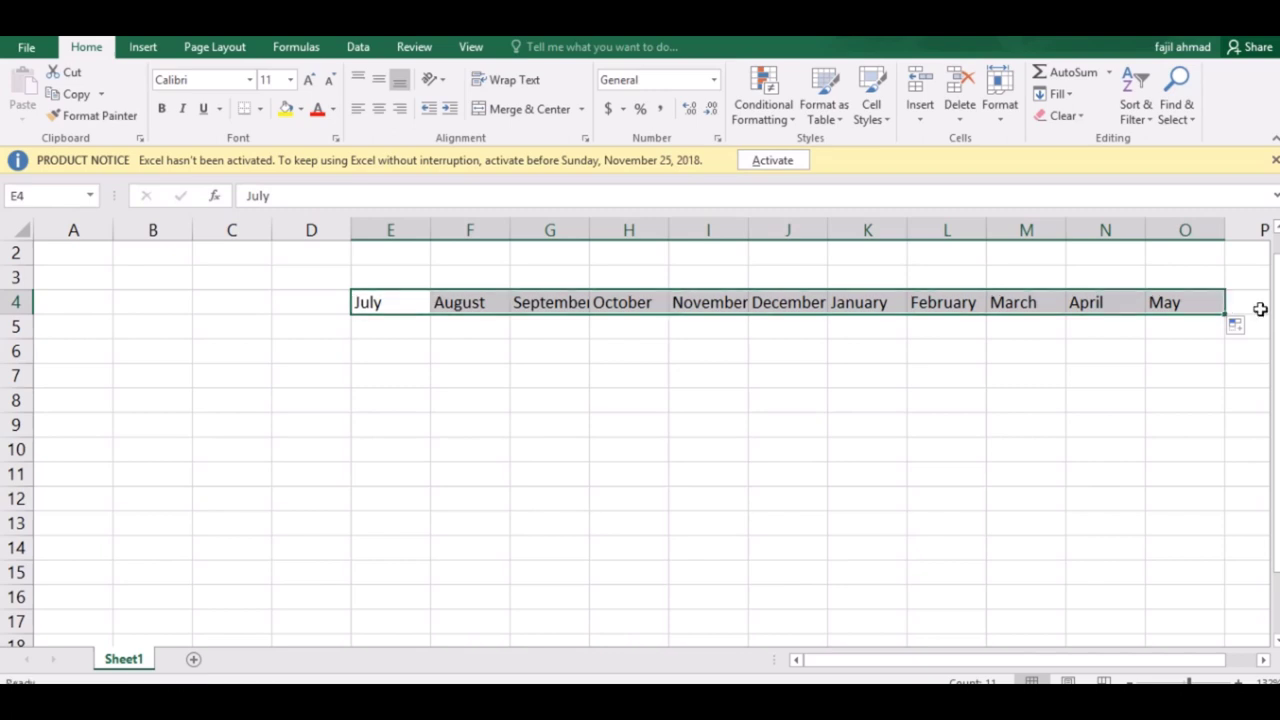
left_click_drag(1227, 313, 1270, 305)
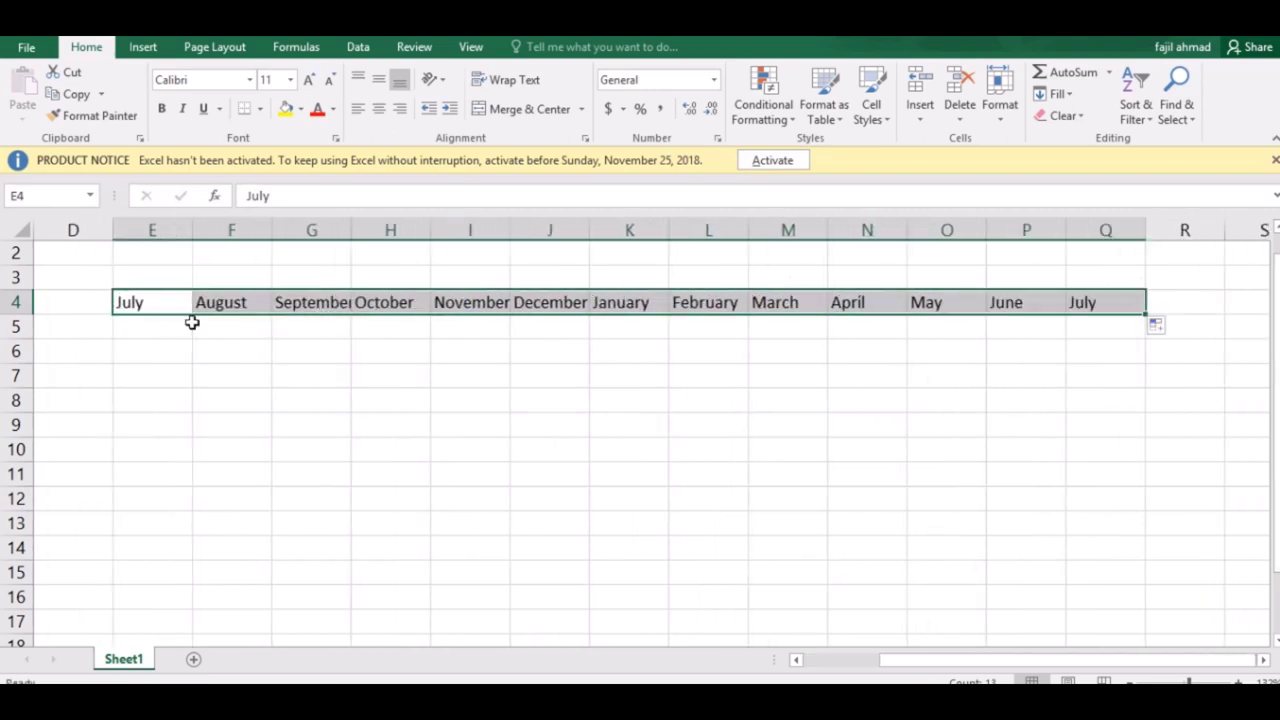
Step: Enter the row label Present in D5
left_click(61, 348)
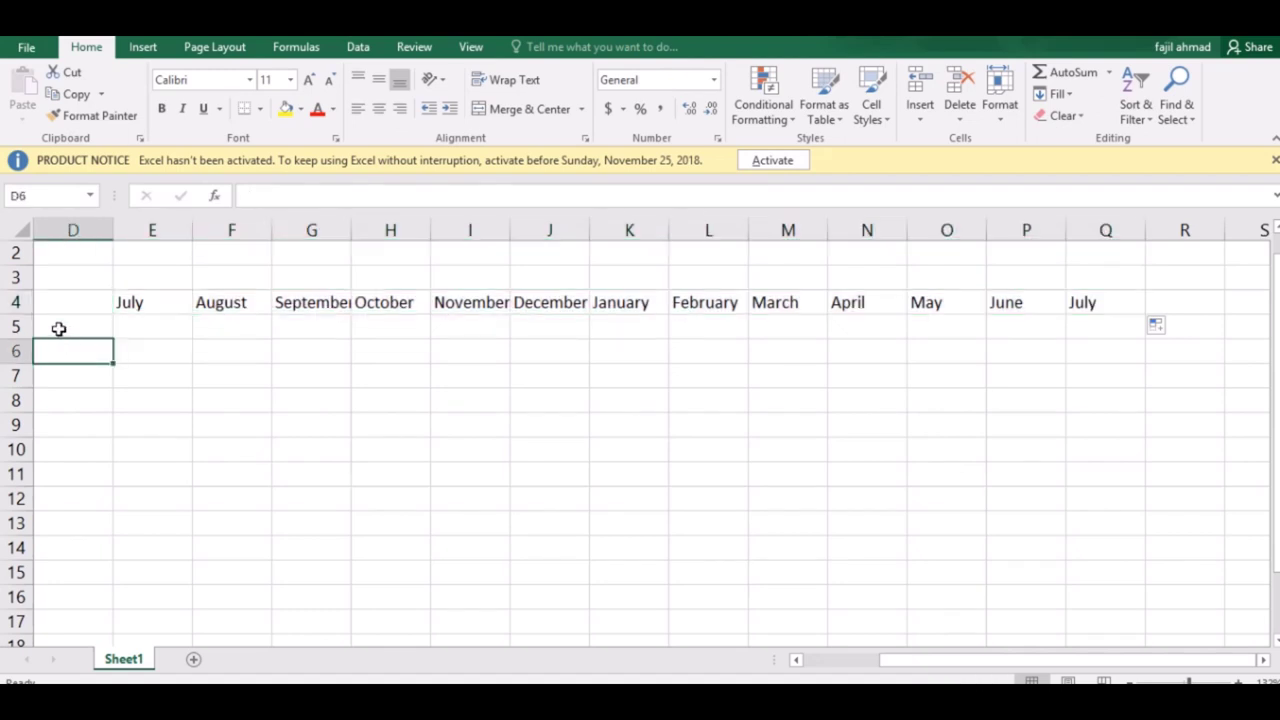
left_click(59, 328)
type("Profit")
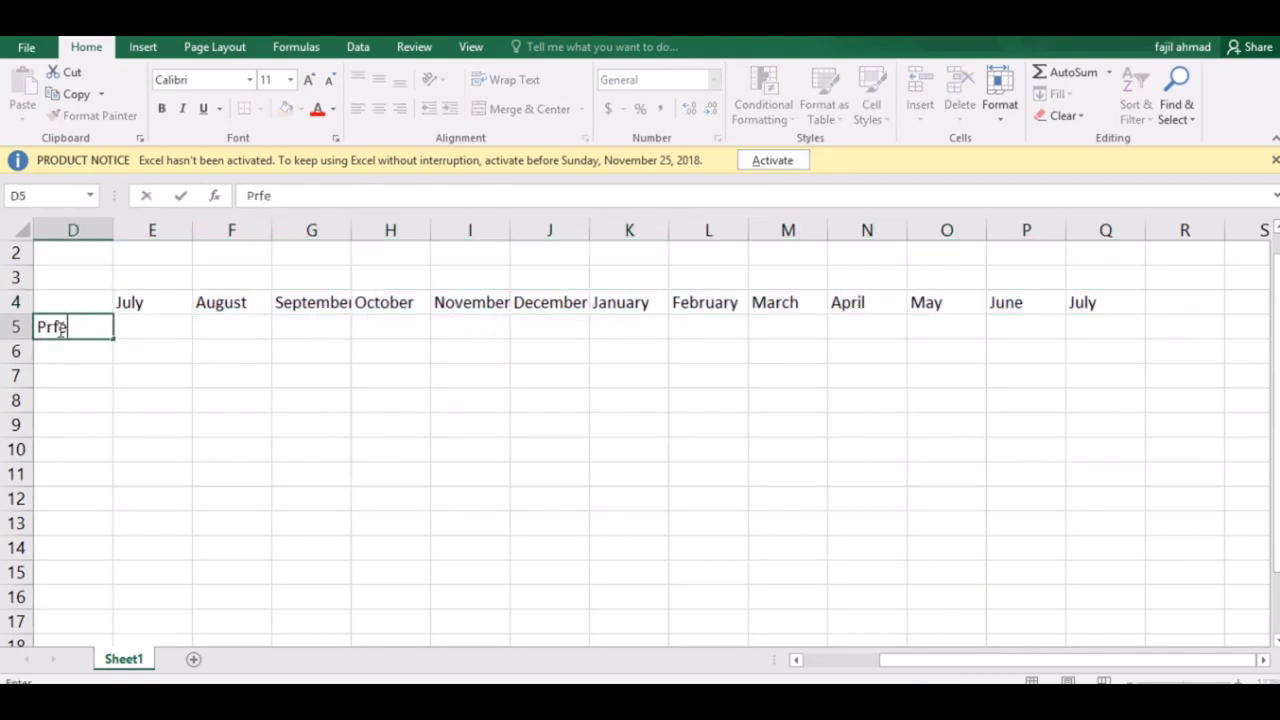
key("BackSpace")
key("BackSpace")
key("BackSpace")
key("BackSpace")
type("ese")
type("nt")
key("Return")
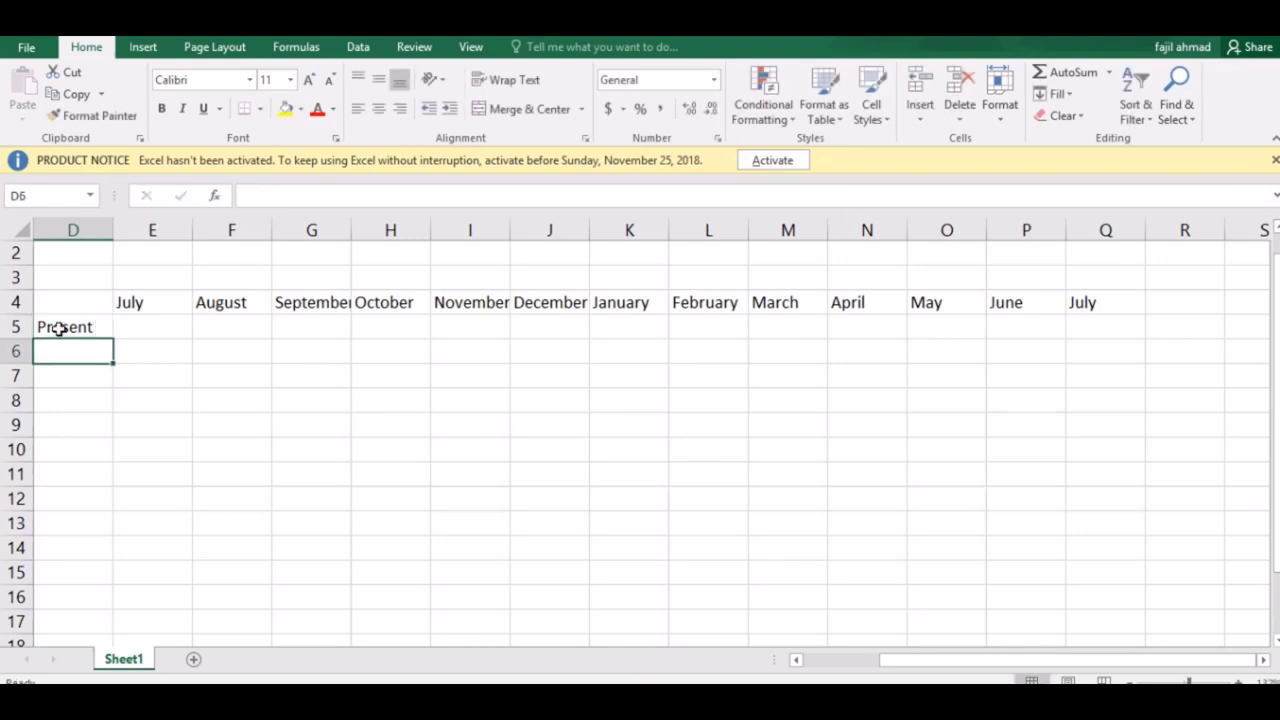
Step: Enter the row label Absent in D6 and move to E5 for the data
type("Abse")
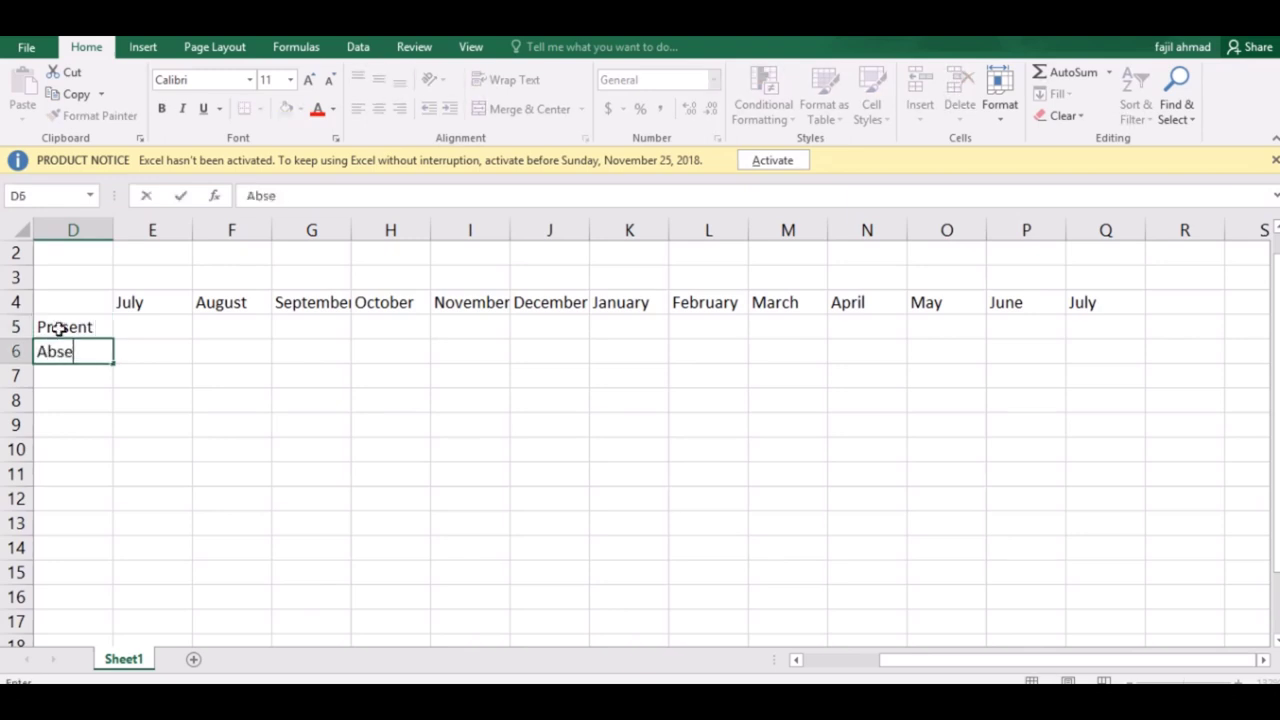
type("nce")
key("BackSpace")
type("t")
key("BackSpace")
key("BackSpace")
key("BackSpace")
type("nt")
key("Tab")
key("Up")
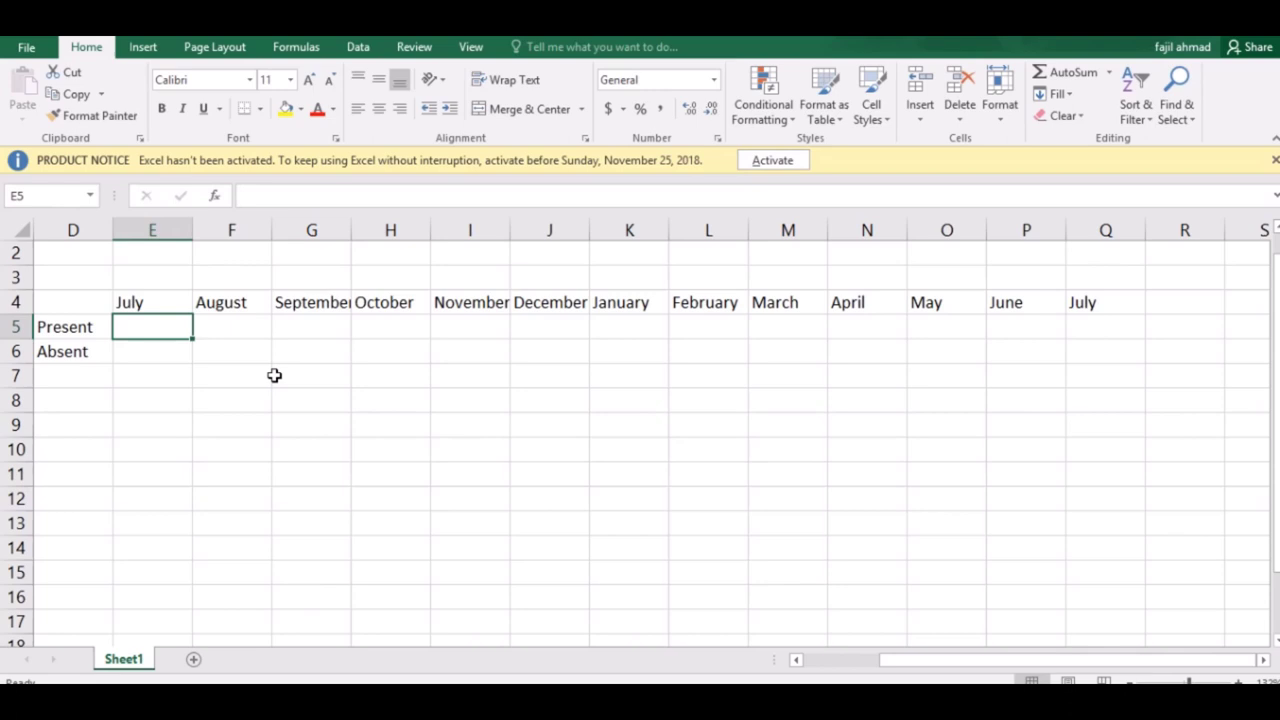
key("F2")
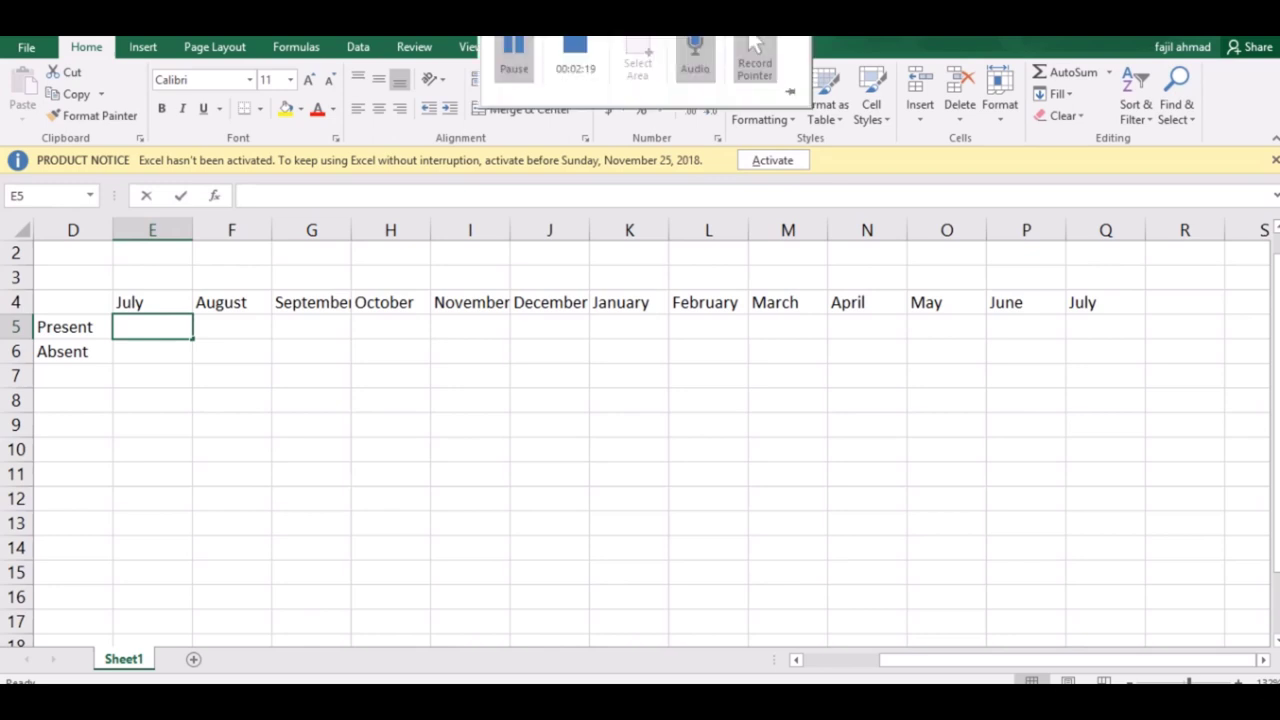
Step: Enter Present/Absent figures for July 60/40, August 70/30 and September 85/15
type("60")
key("Return")
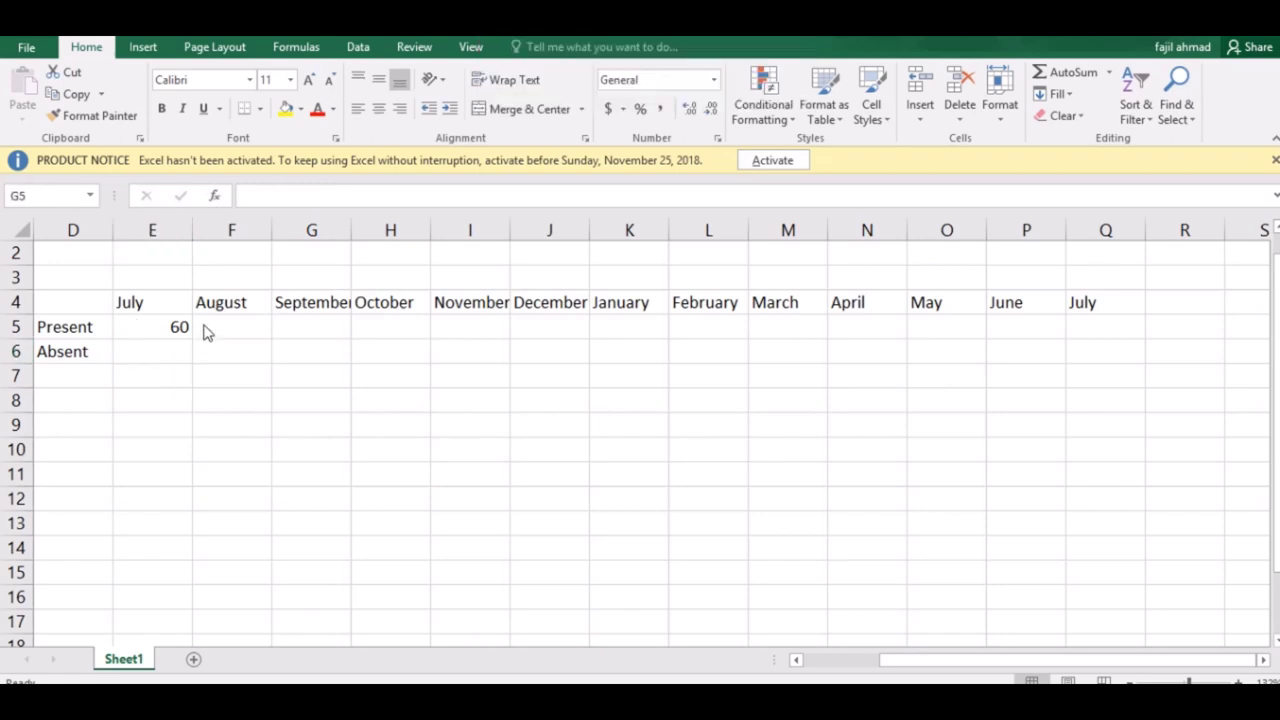
left_click(163, 345)
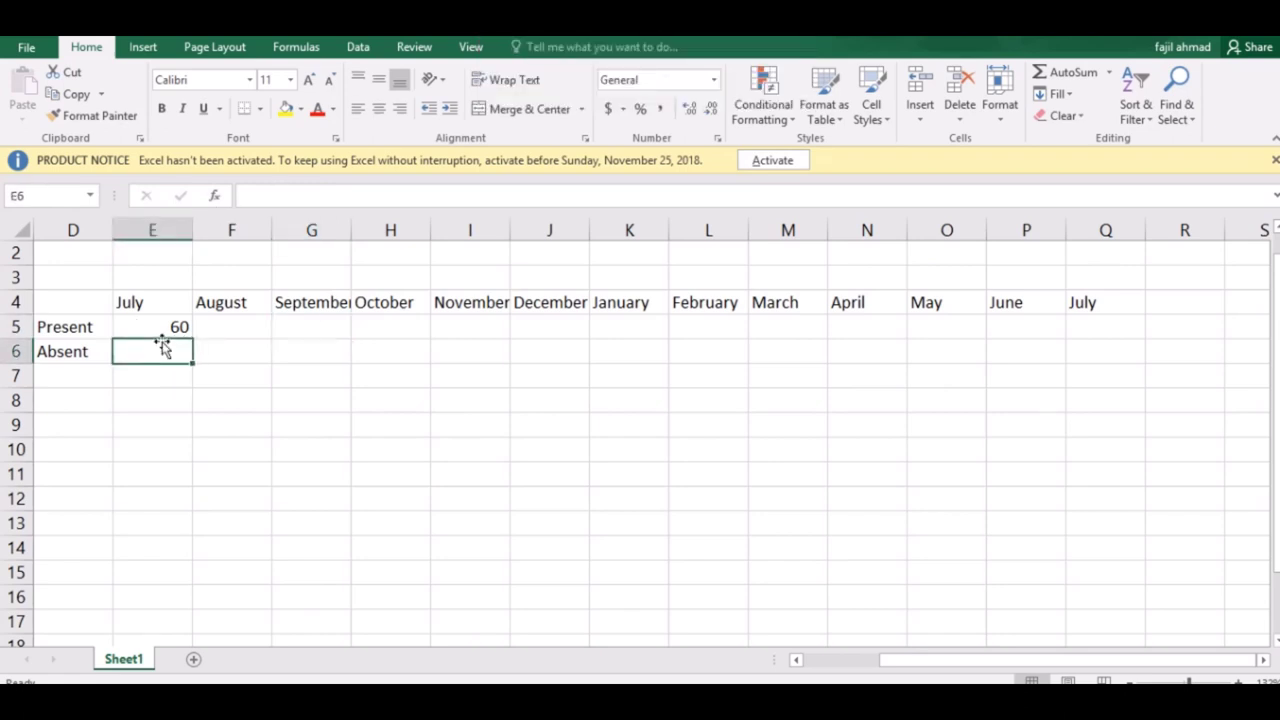
type("40")
key("Tab")
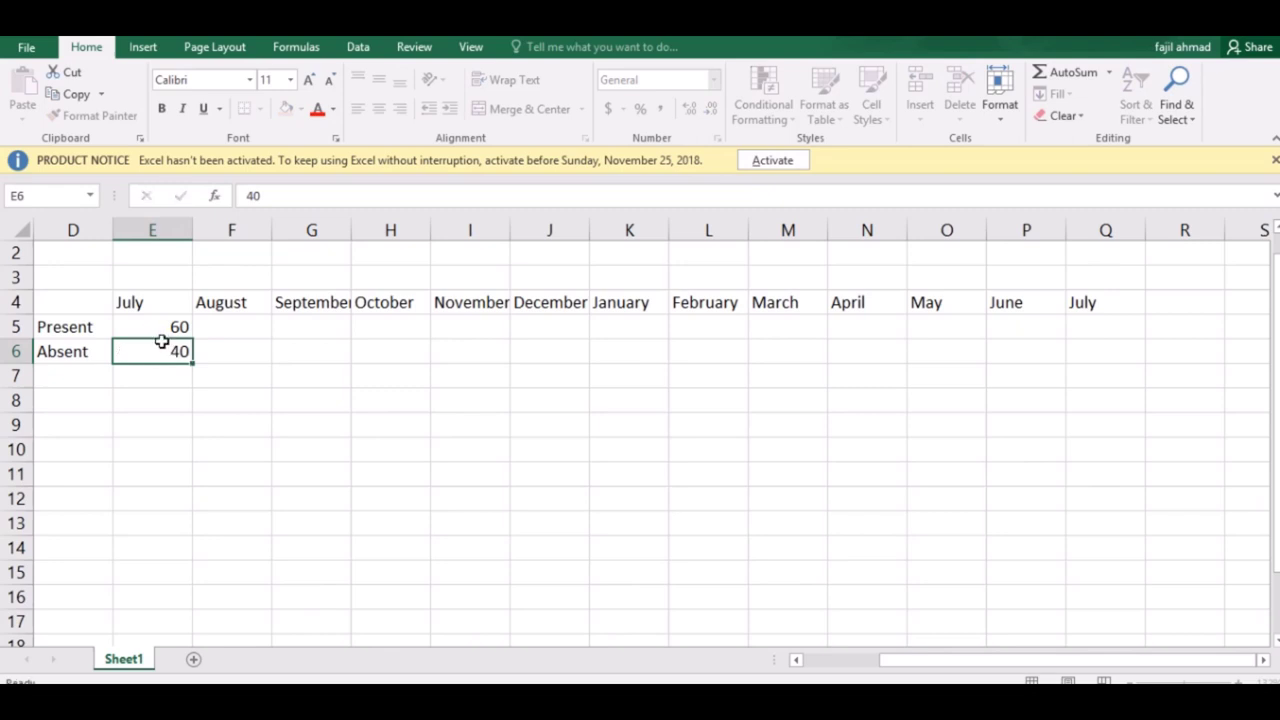
key("Up")
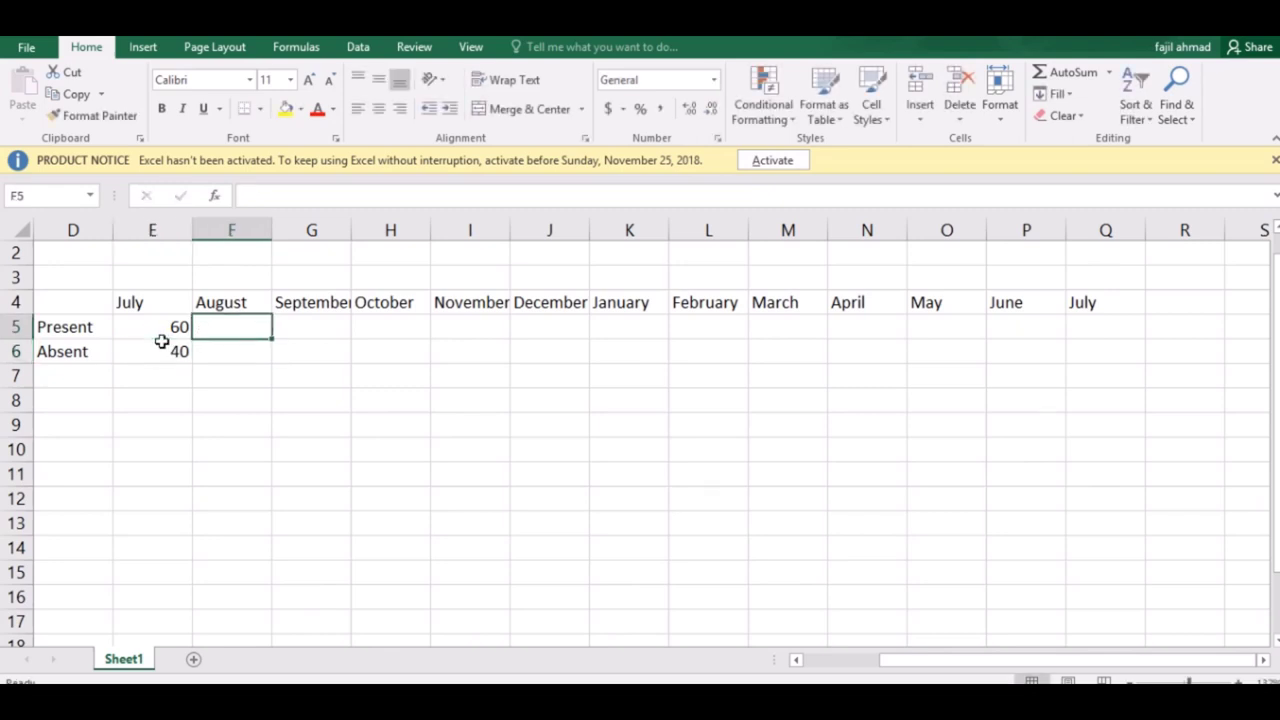
type("70")
key("Return")
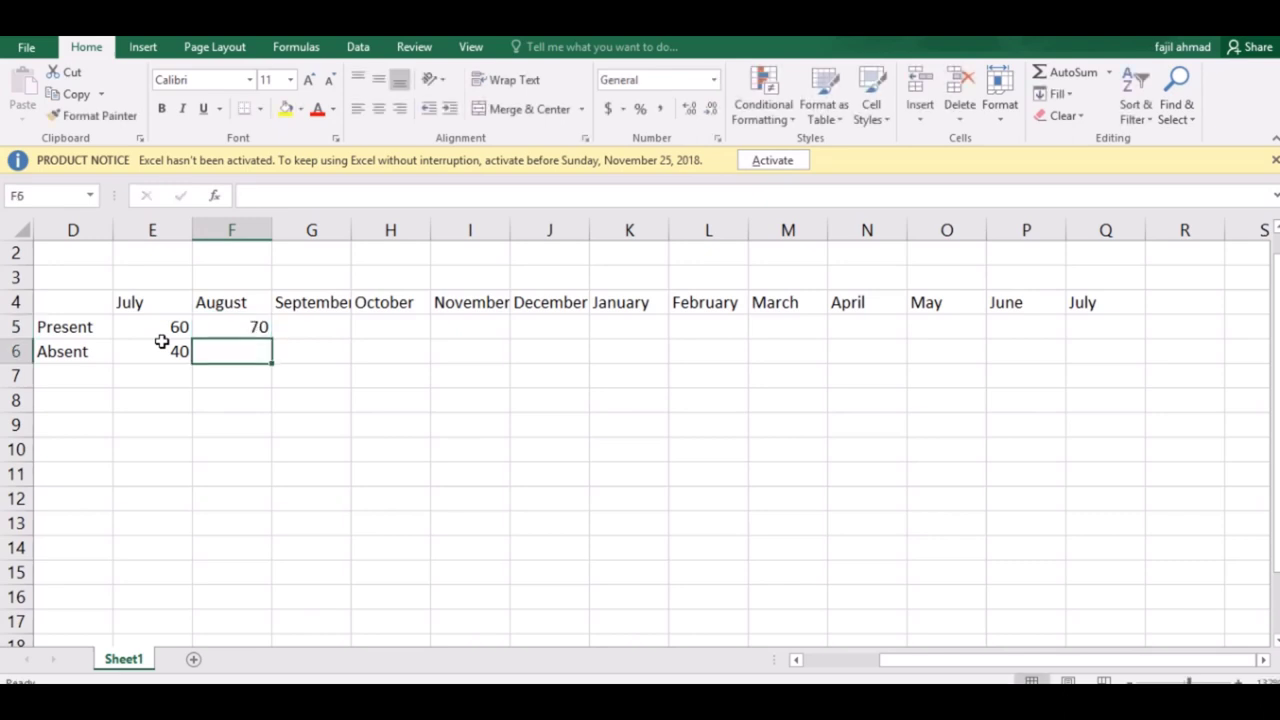
type("30")
key("ctrl+Return")
key("Up")
key("Right")
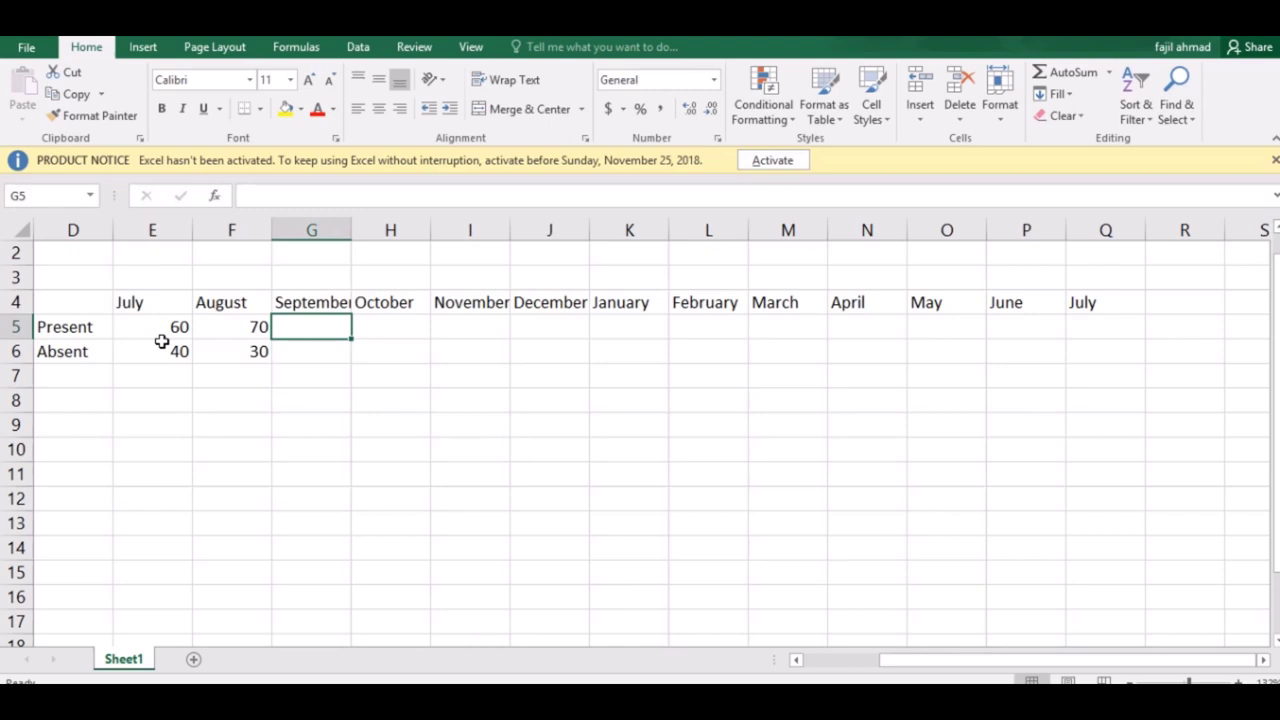
type("85")
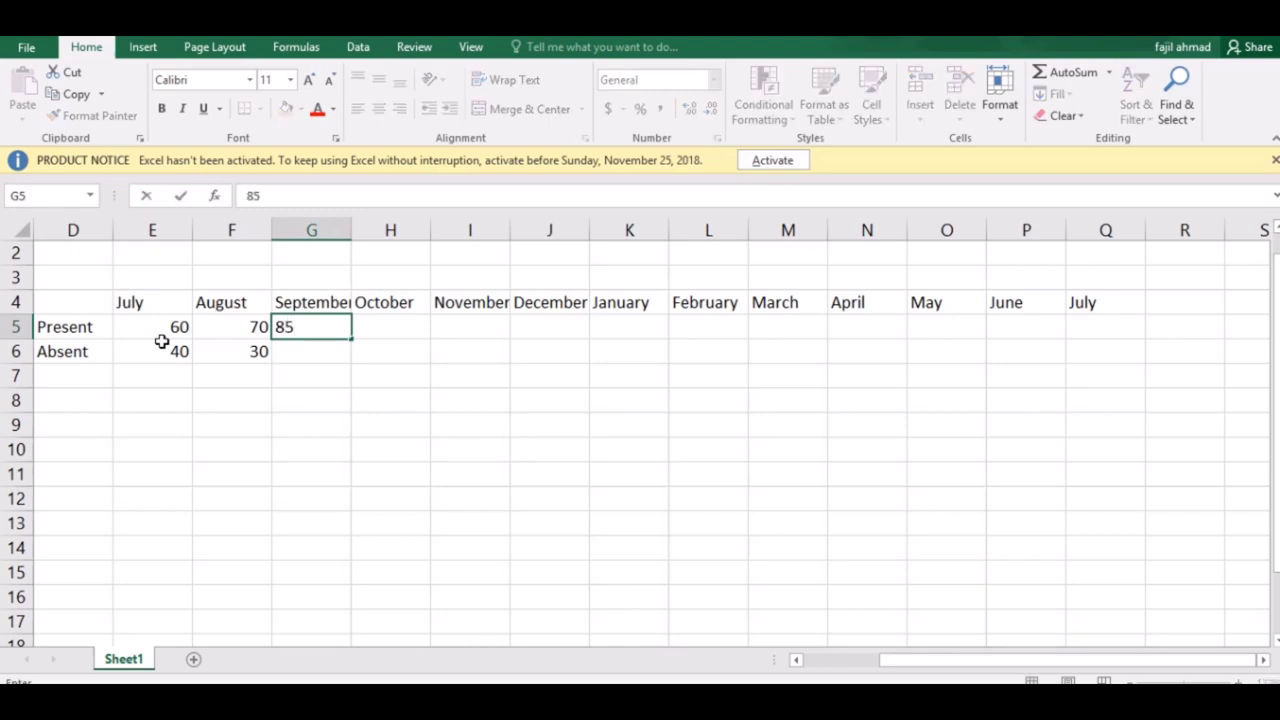
key("Return")
type("15")
key("ctrl+Return")
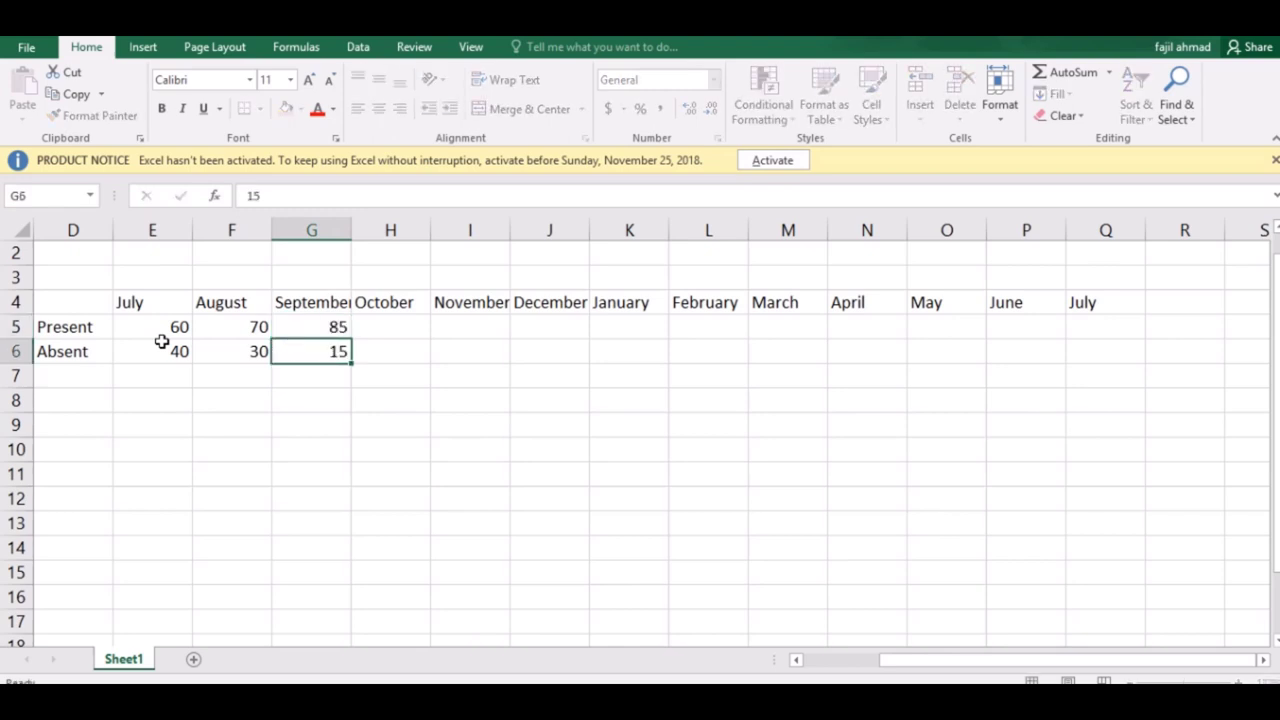
Step: Enter Present/Absent figures for October 90/10, November 70/30 and December 60/40
key("Up")
key("Right")
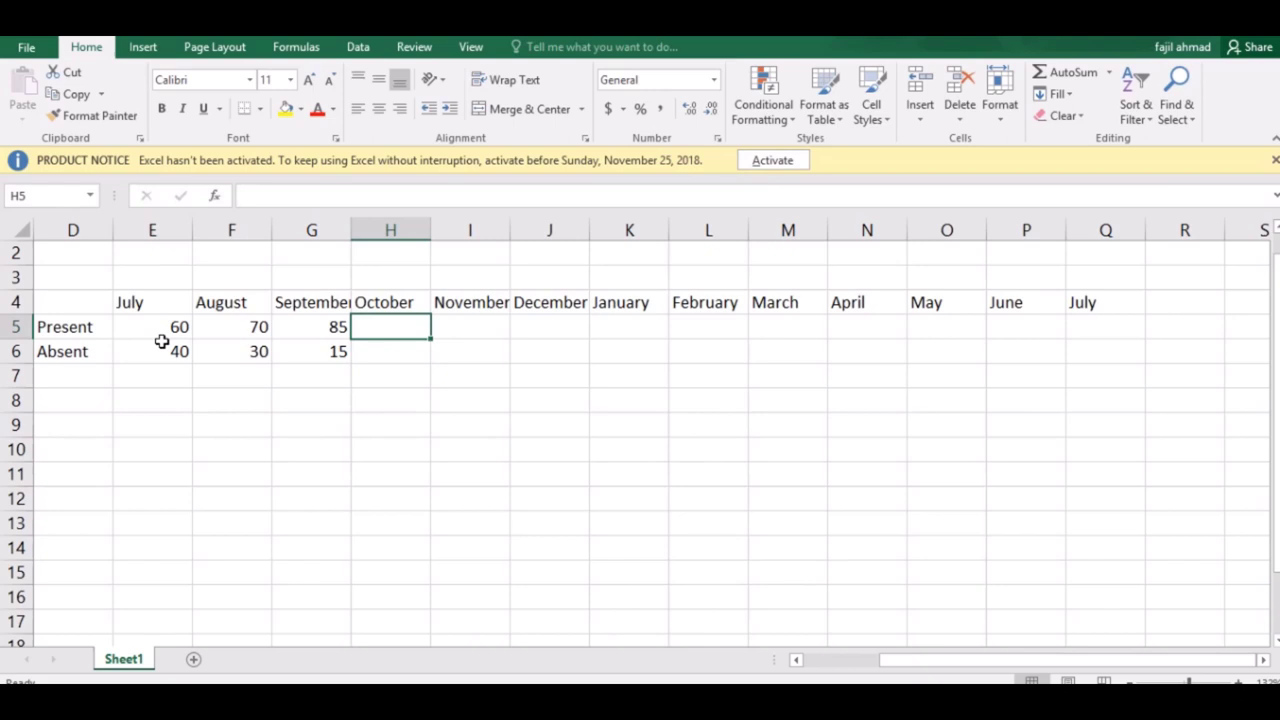
type("90")
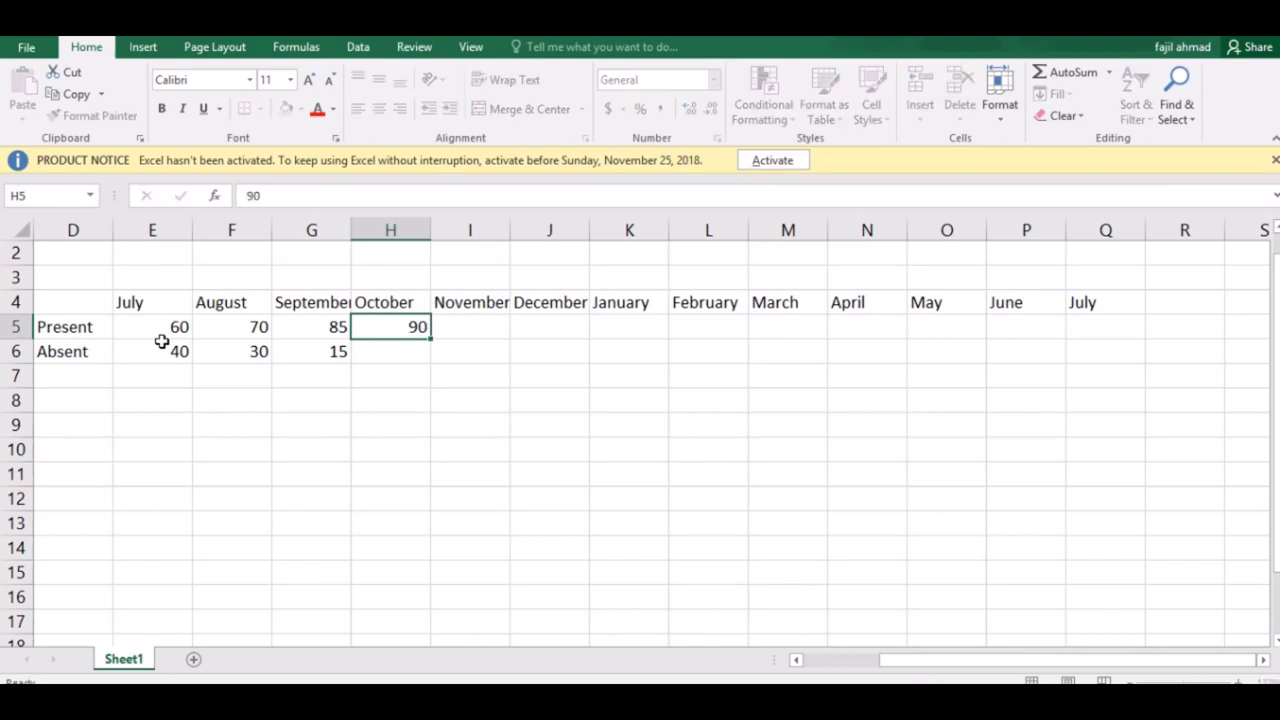
key("Return")
type("10")
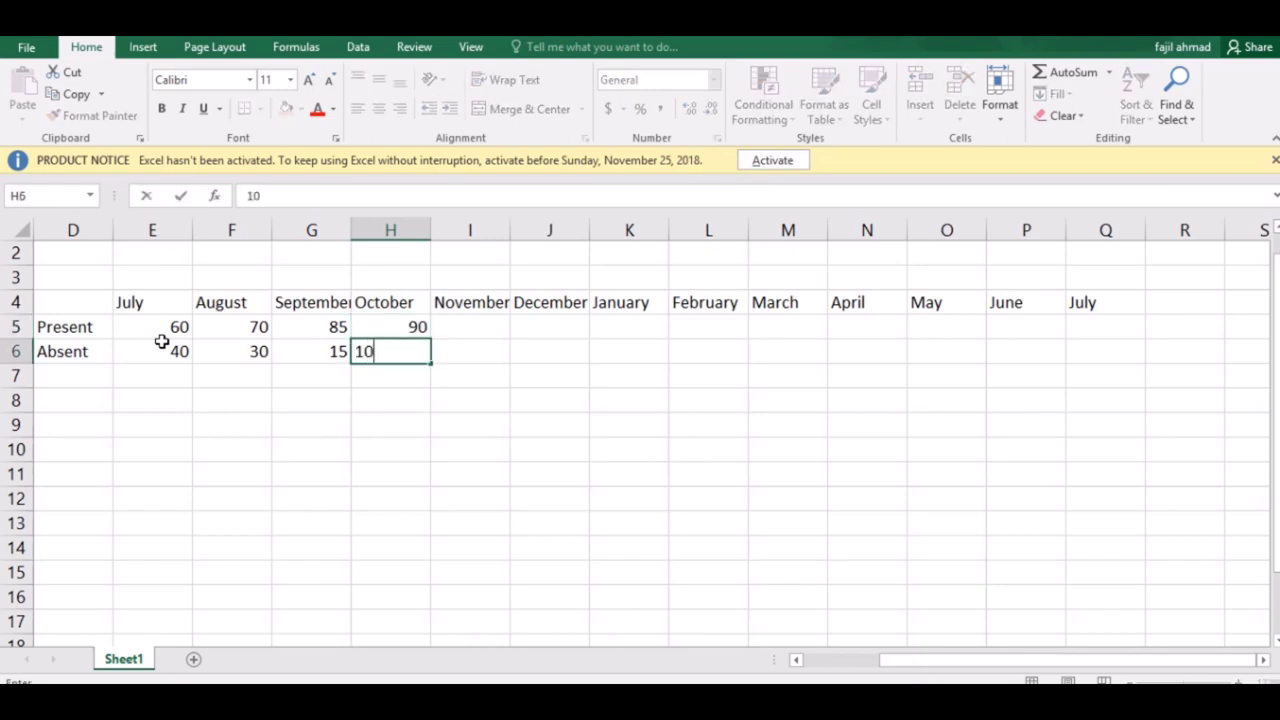
key("Tab")
key("Up")
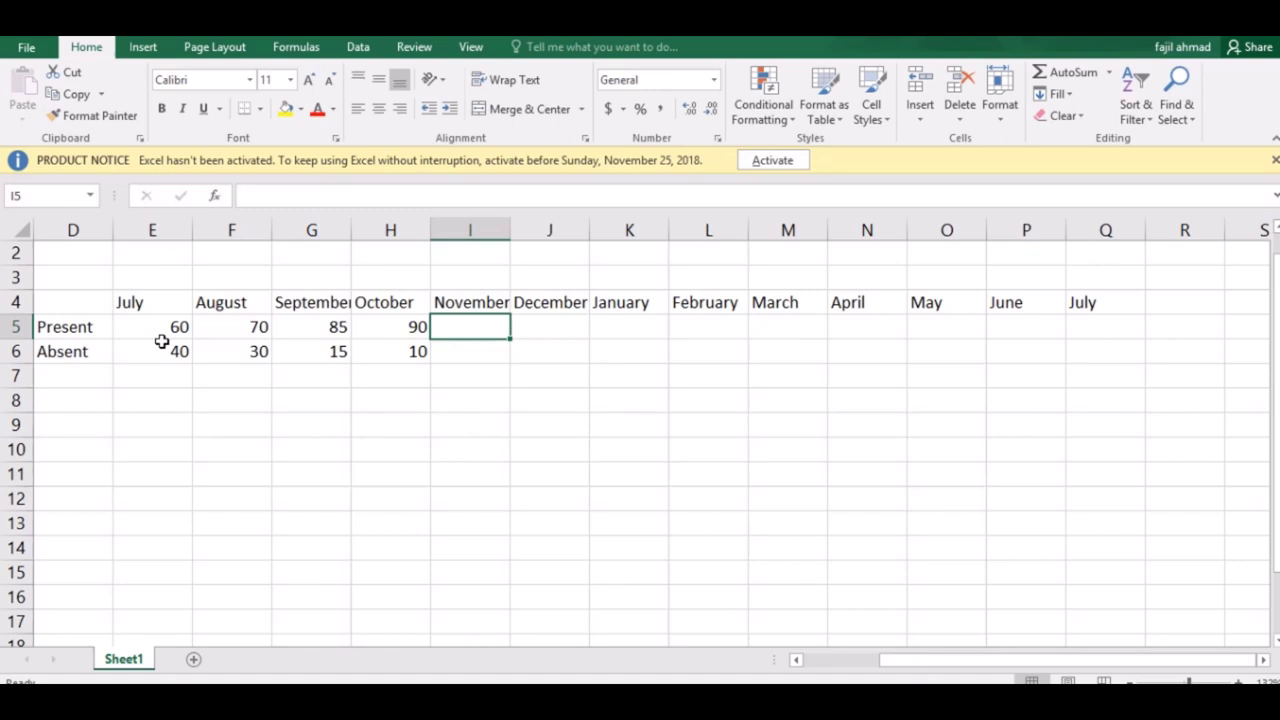
type("70")
key("Return")
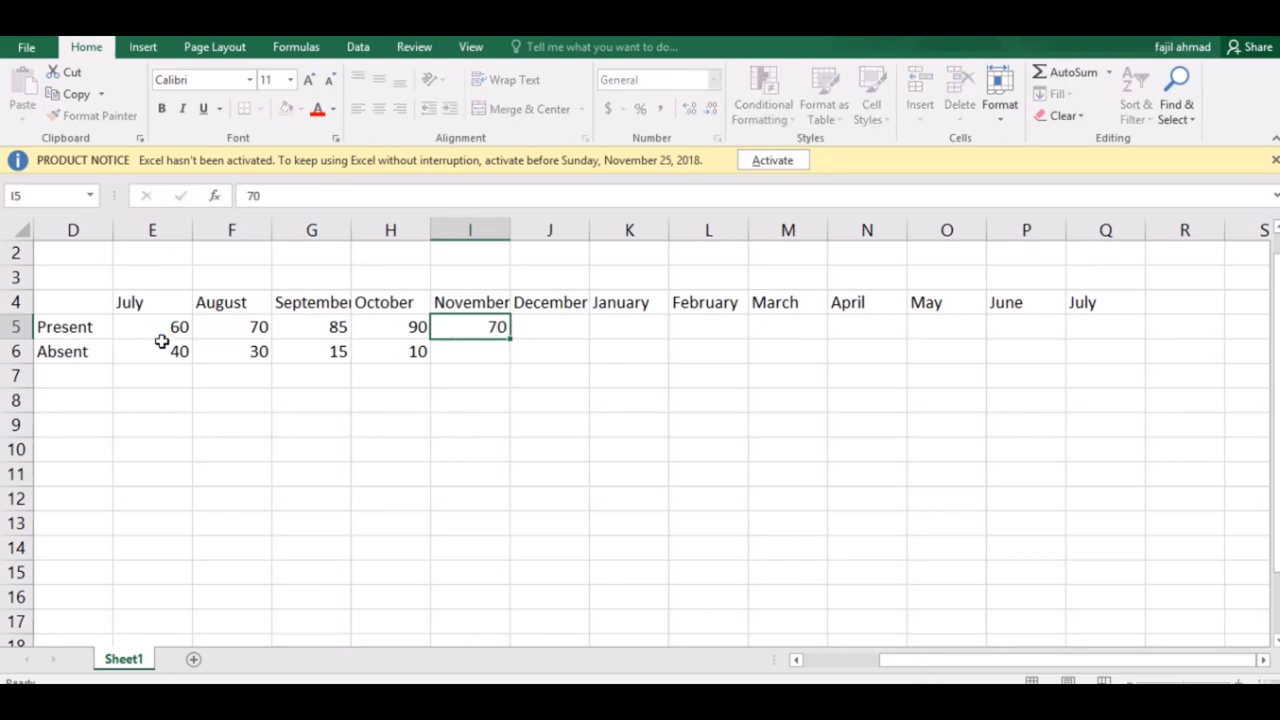
type("30")
key("Up")
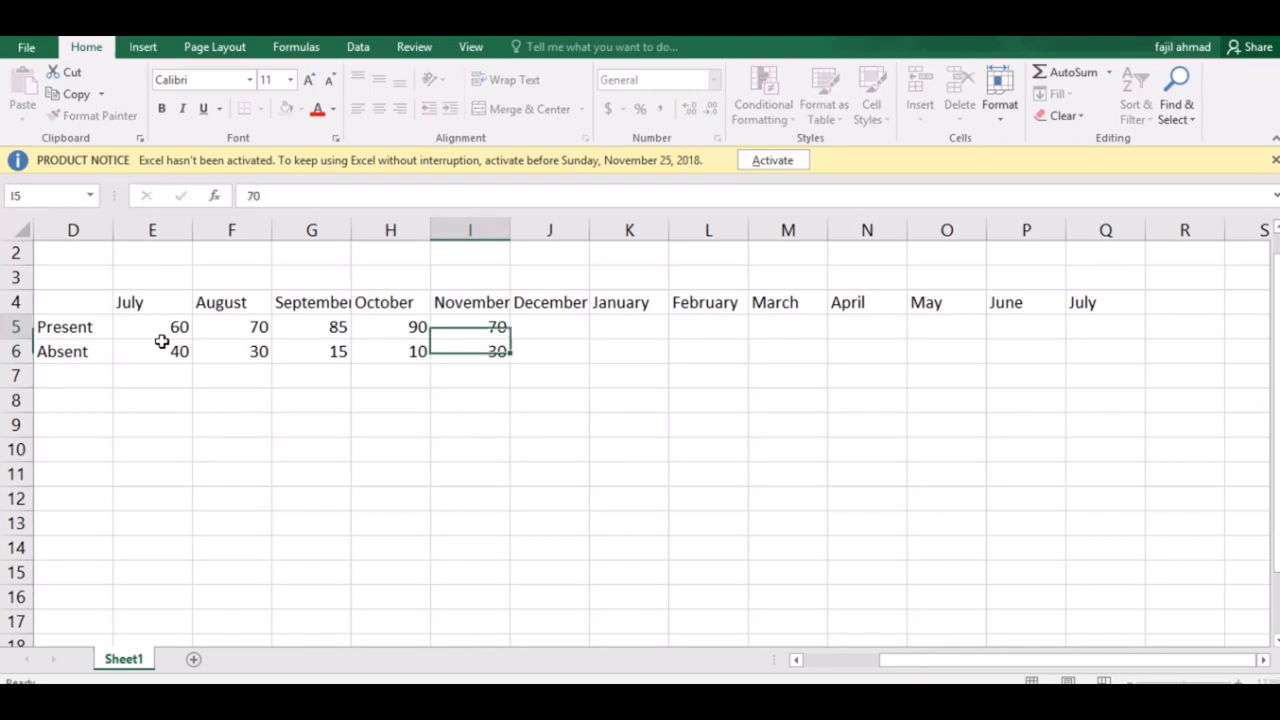
key("Right")
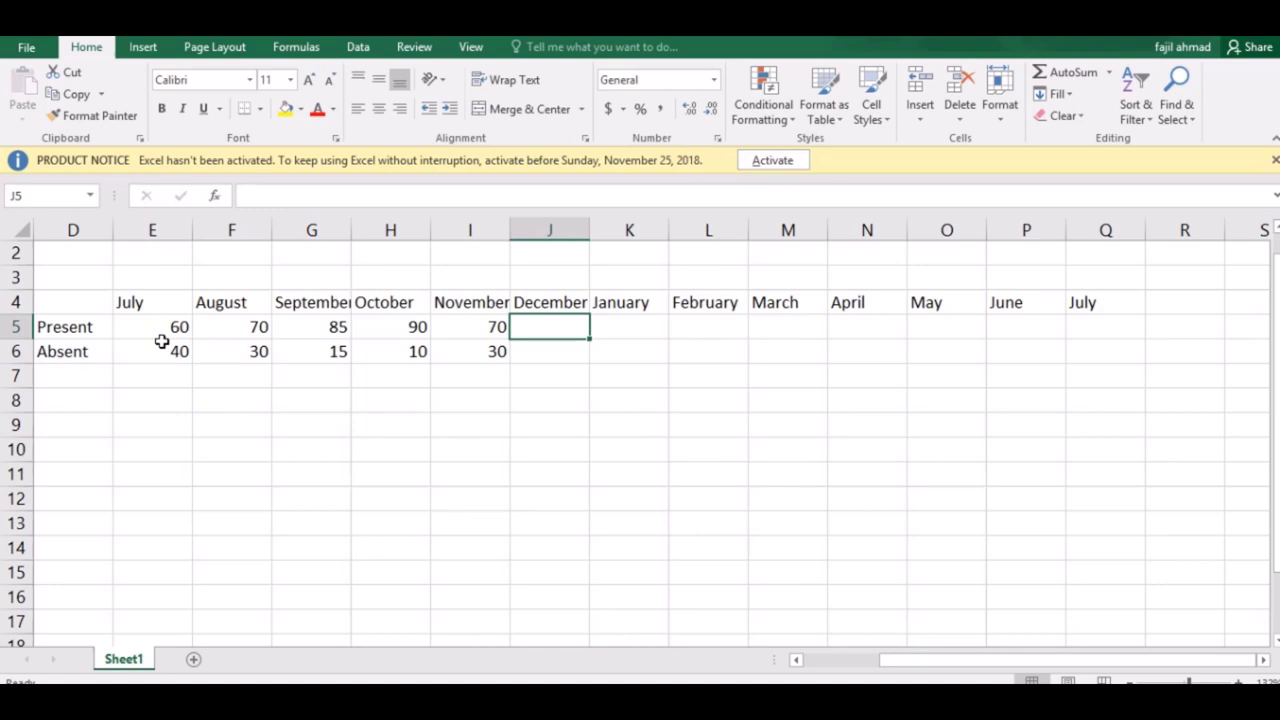
type("60")
key("Right")
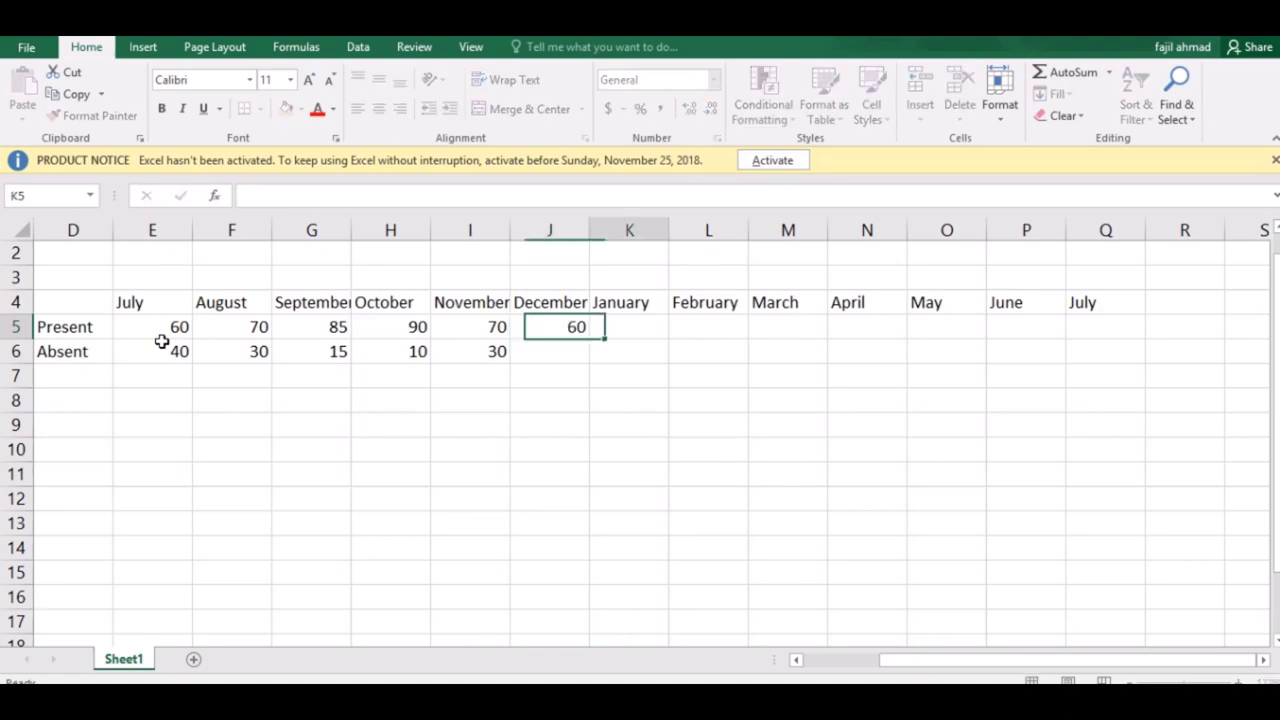
key("Down")
key("Left")
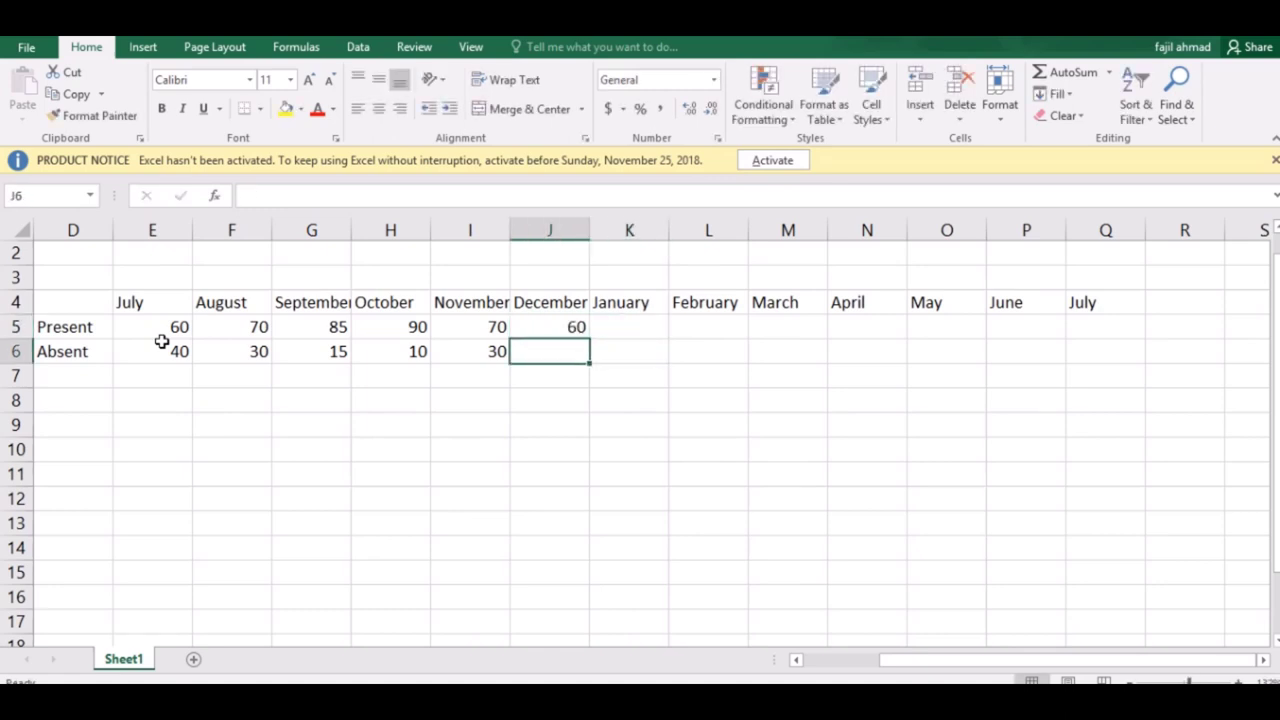
type("40")
key("Right")
Step: Enter Present/Absent figures for January 50/50, February 40/60 and March 95/5
key("Up")
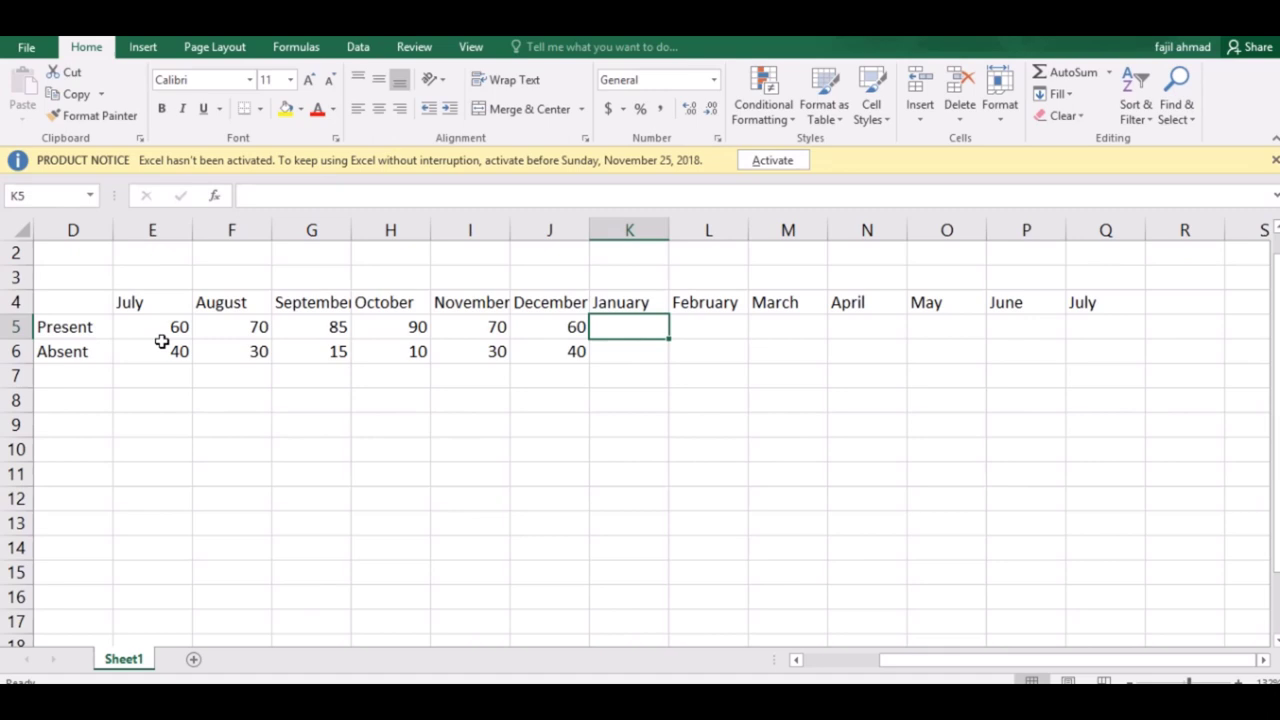
type("50")
key("Return")
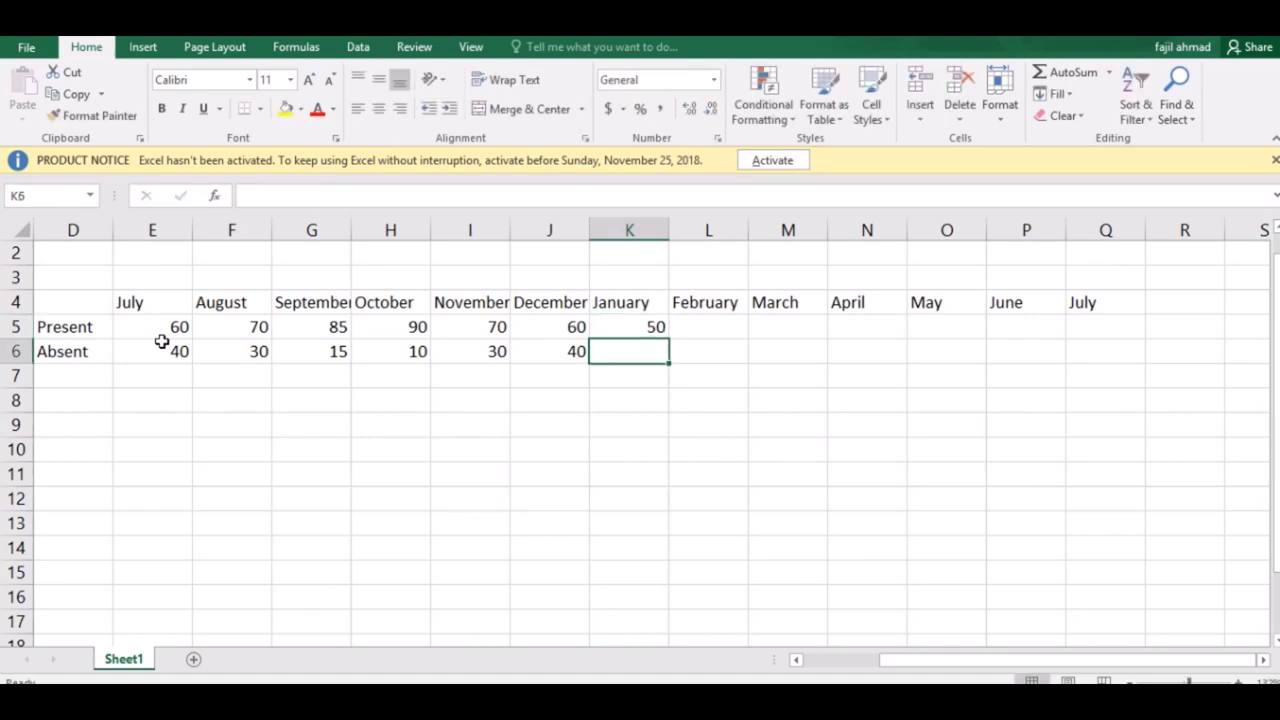
type("50")
key("Up")
key("Right")
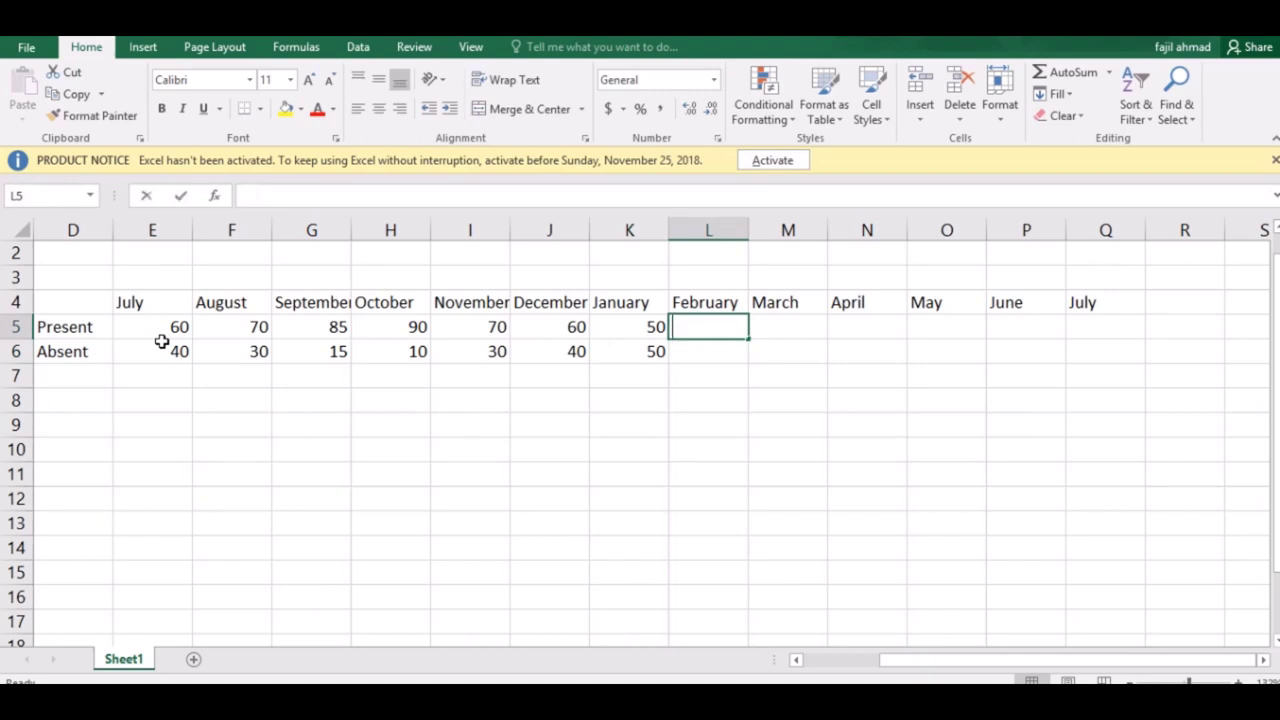
type("40")
key("Right")
key("Down")
key("Left")
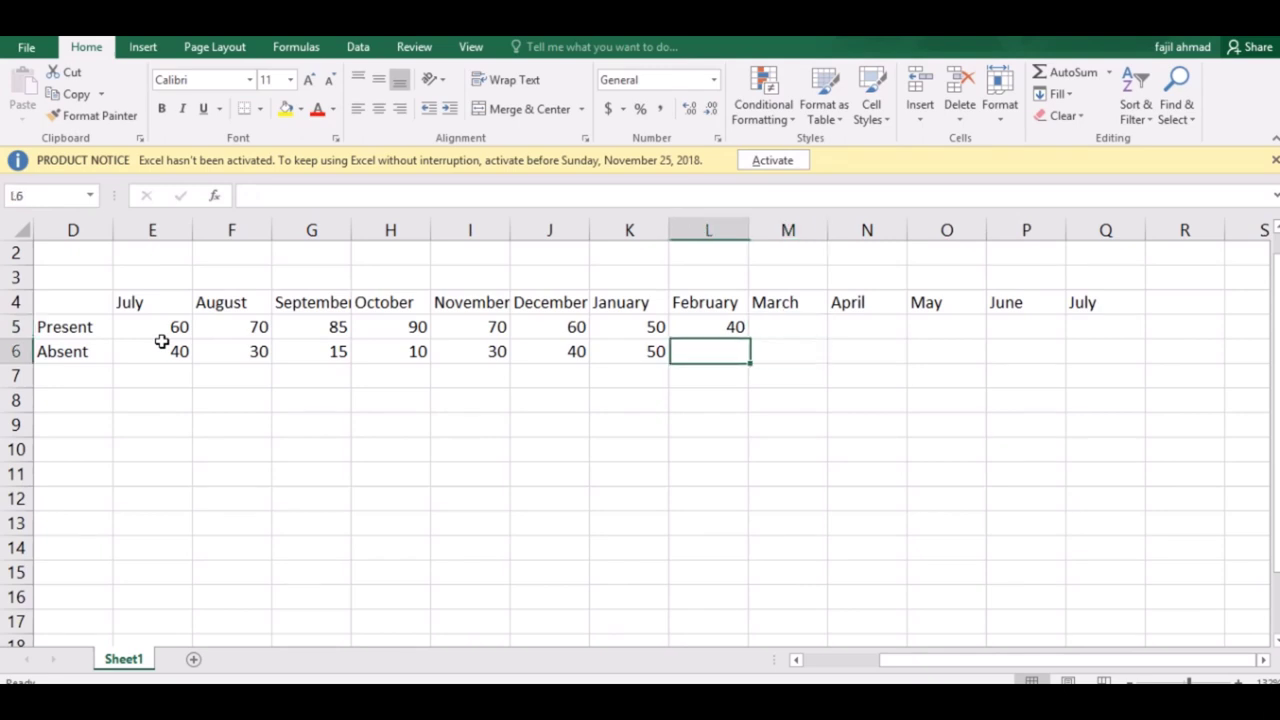
type("60")
key("Up")
key("Right")
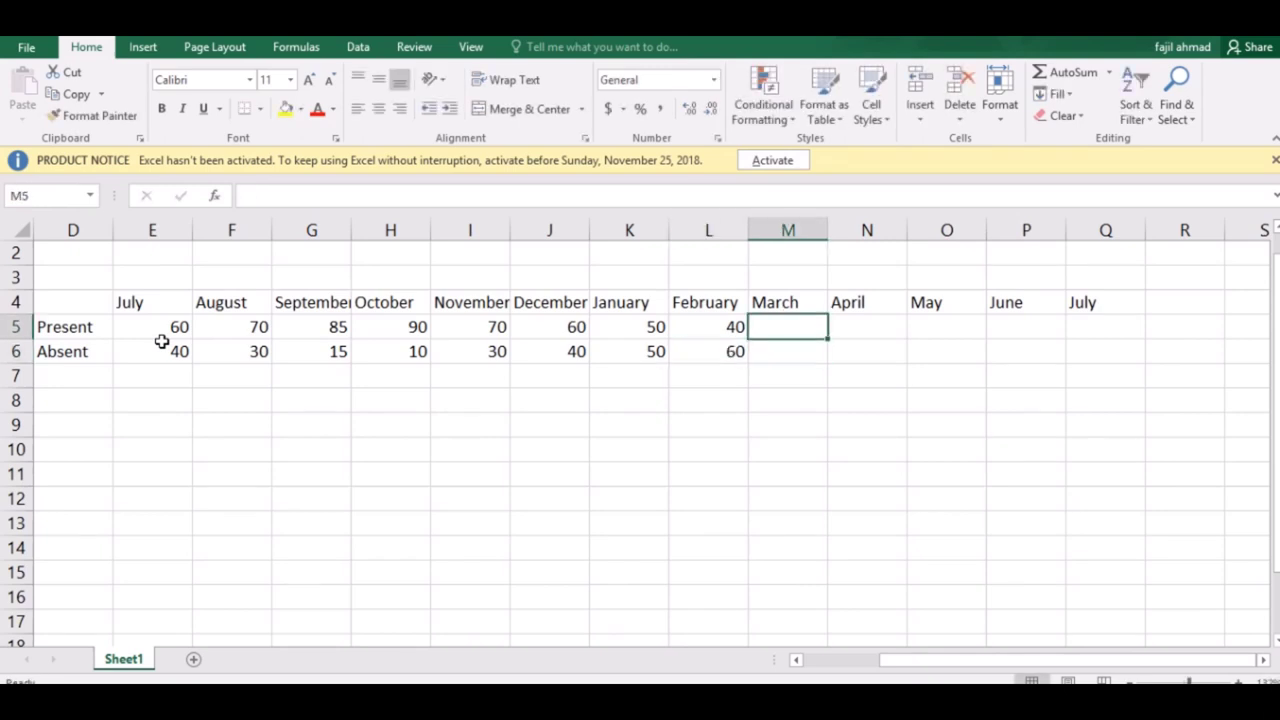
type("30")
key("BackSpace")
key("BackSpace")
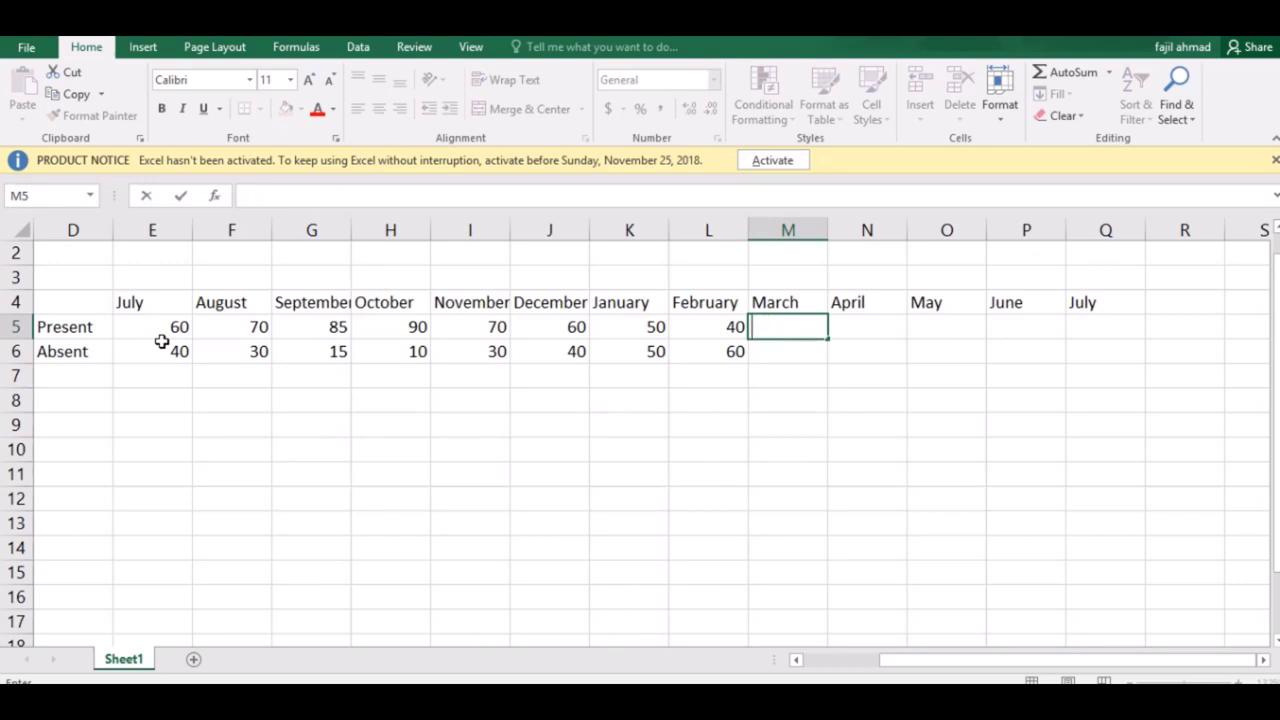
type("95")
key("Tab")
key("Down")
key("Left")
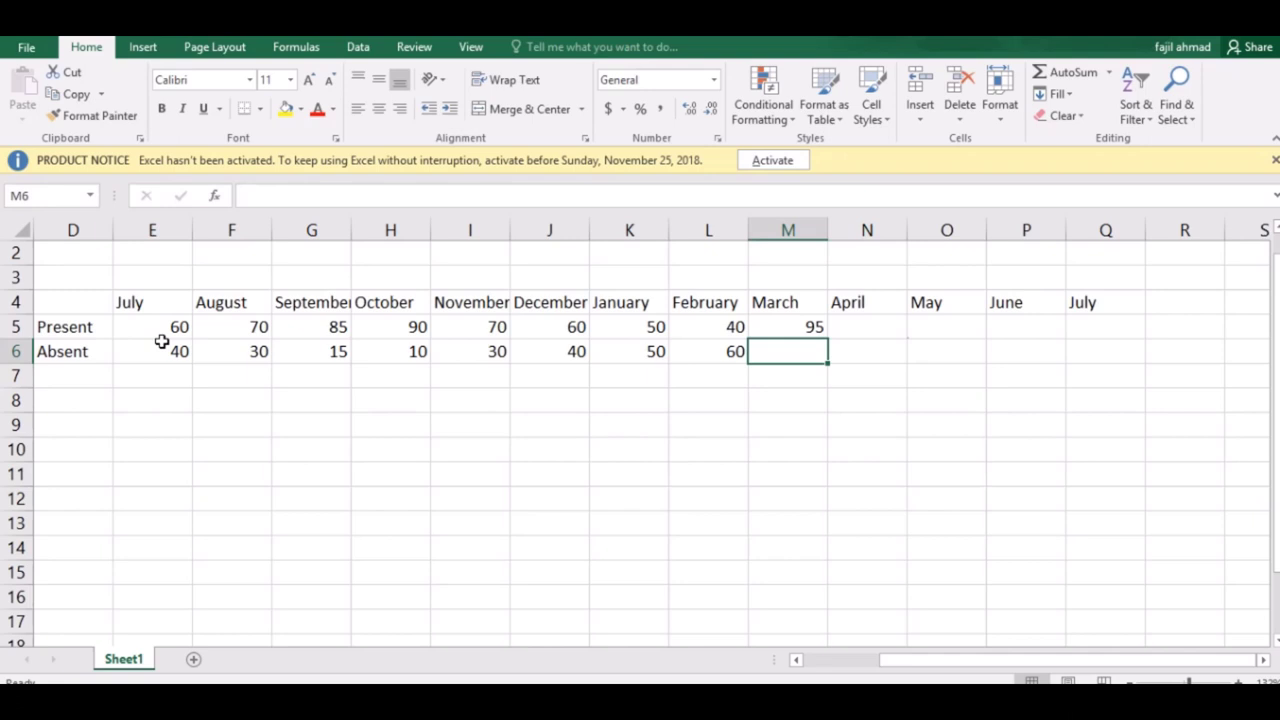
type("5")
key("Tab")
Step: Enter April 95/5, May 0/0 and 0 for June's Present count
key("Up")
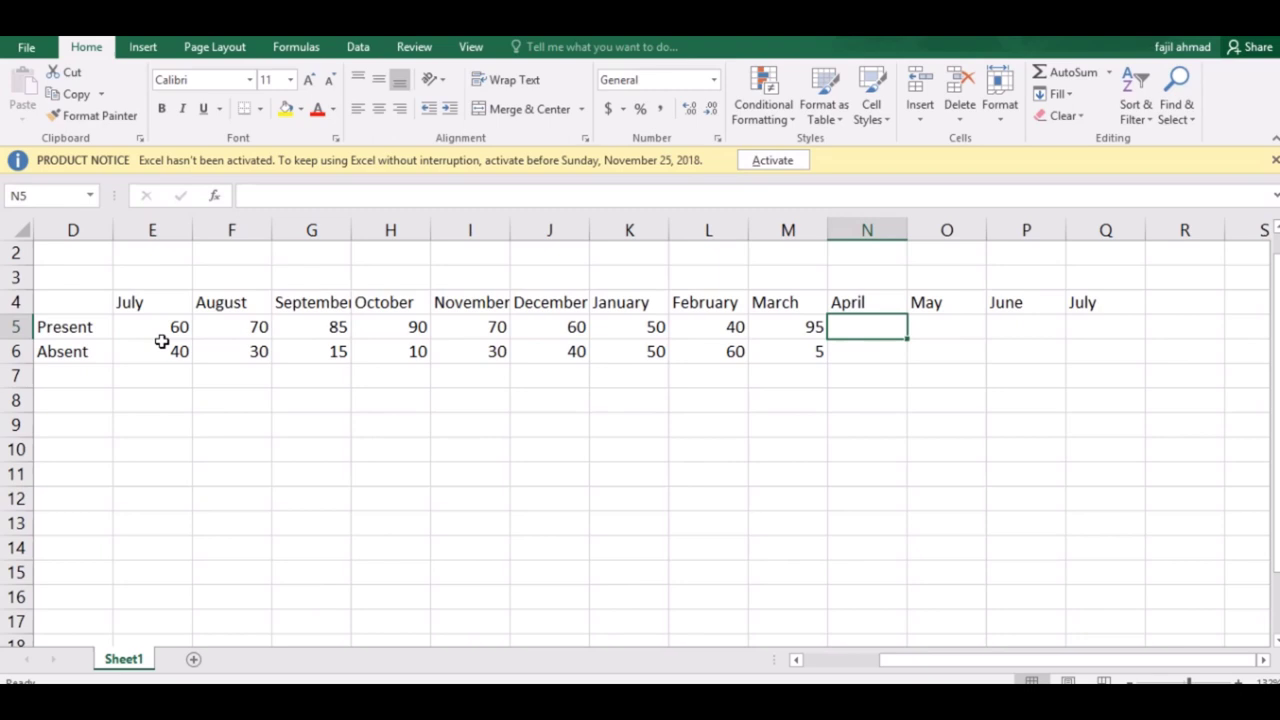
type("95")
key("Return")
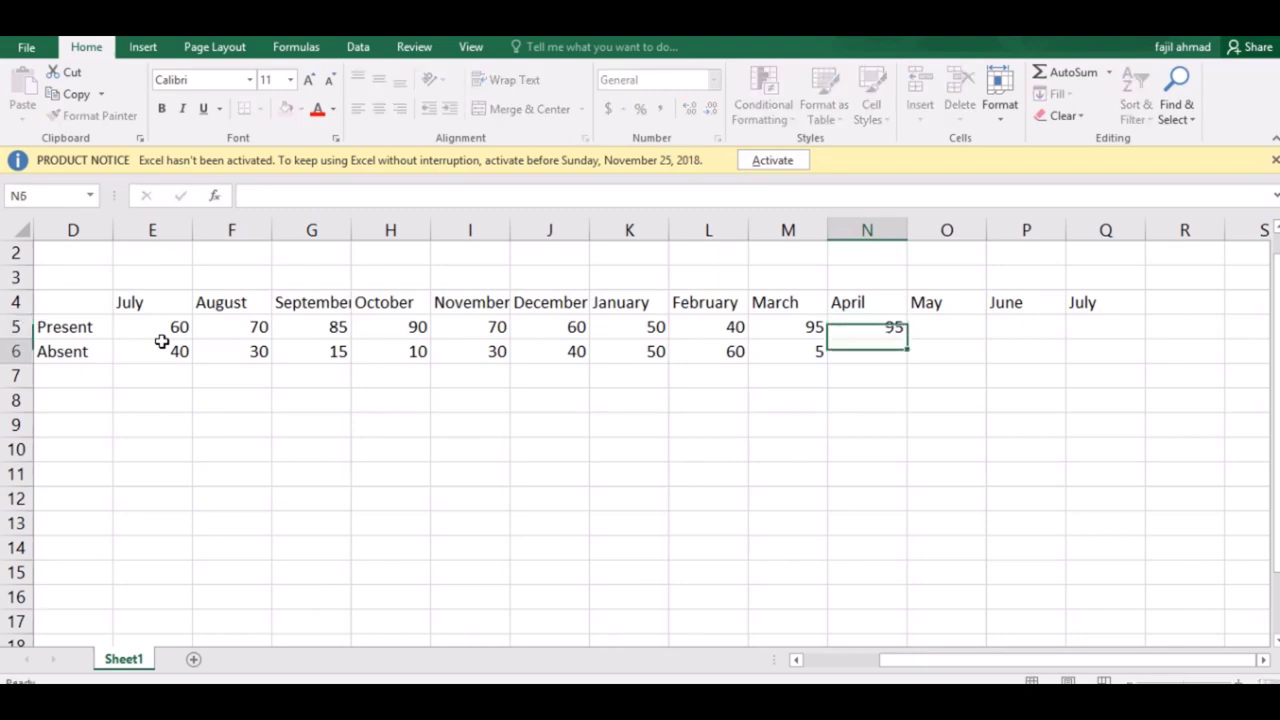
type("5")
key("Tab")
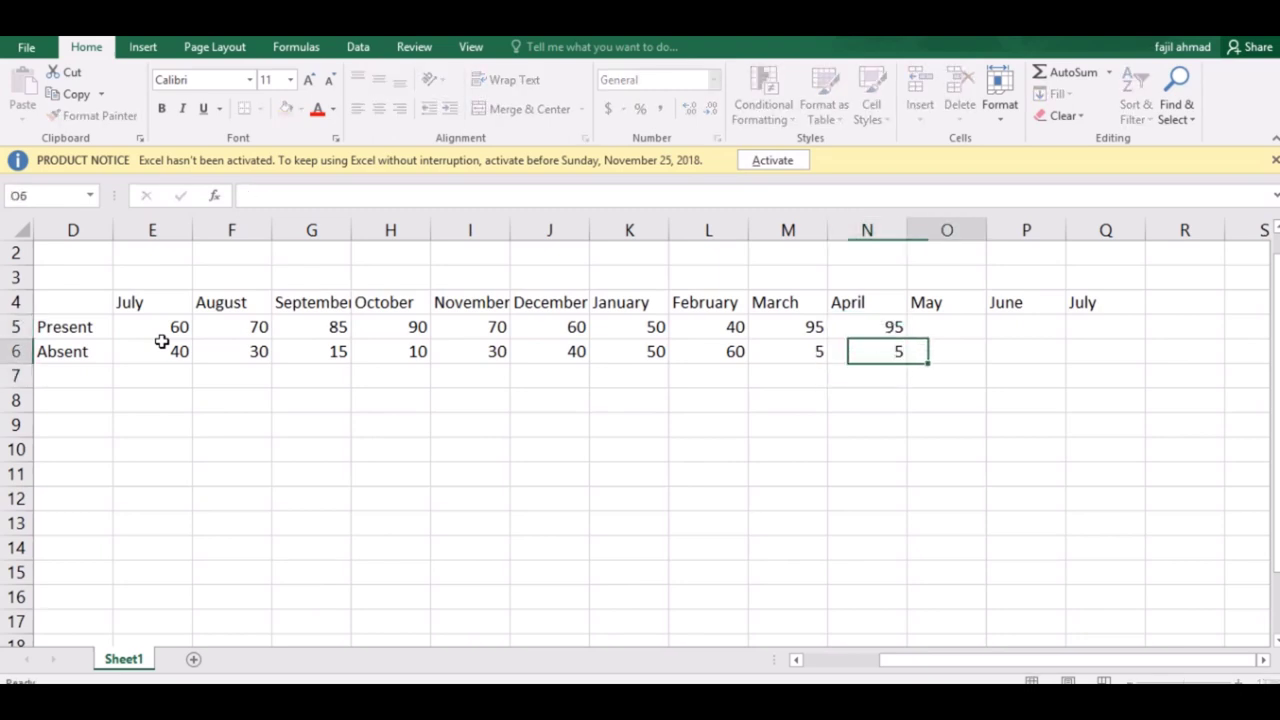
key("Up")
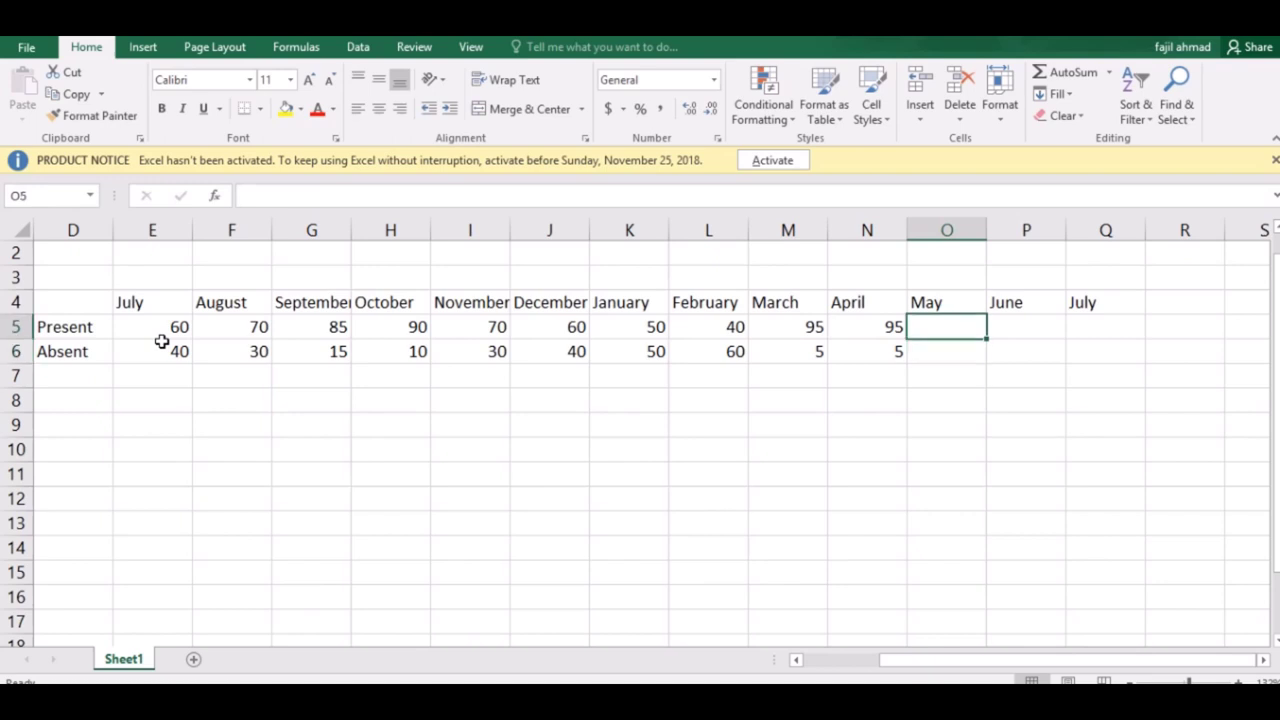
type("0")
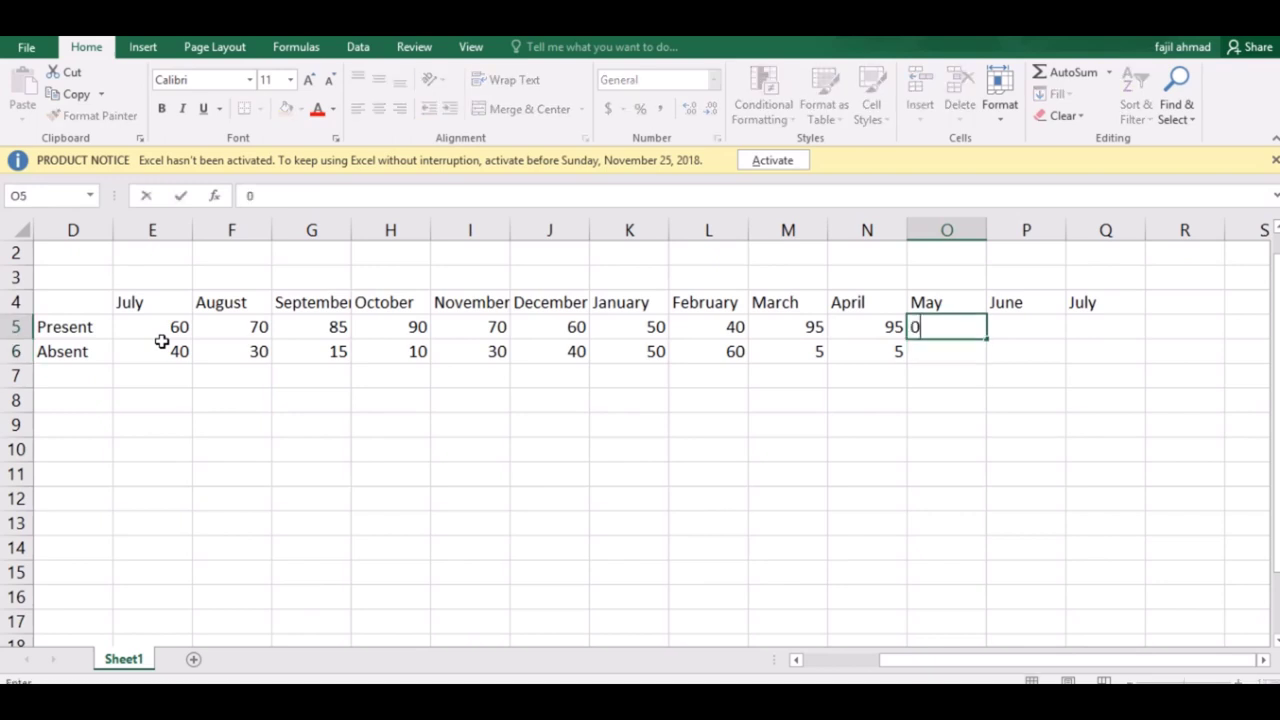
key("Tab")
key("Return")
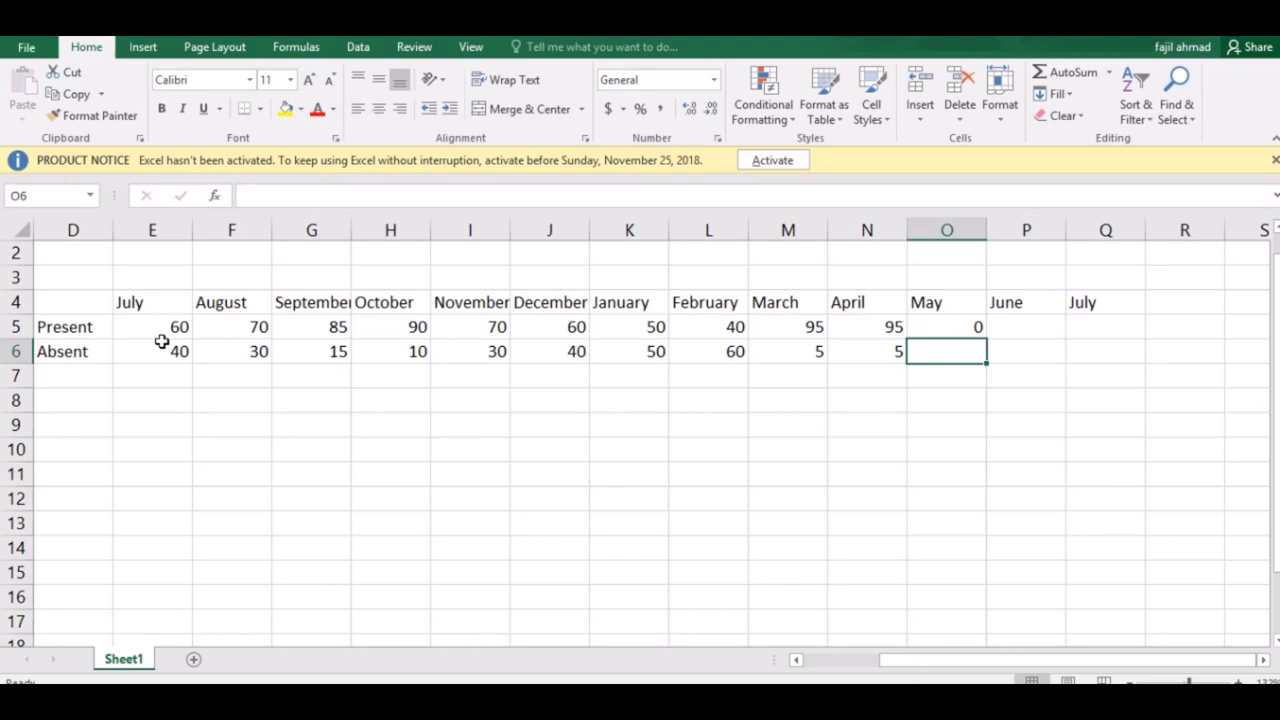
type("0")
key("Tab")
key("Up")
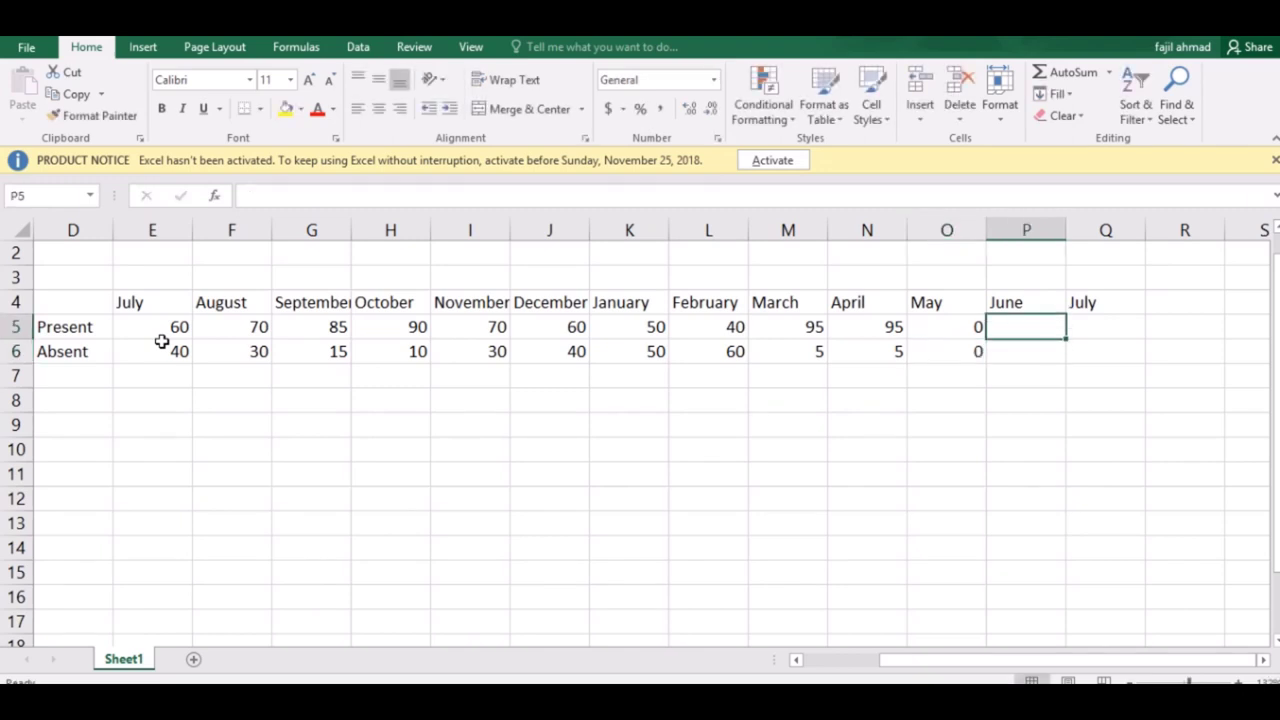
type("0")
key("Return")
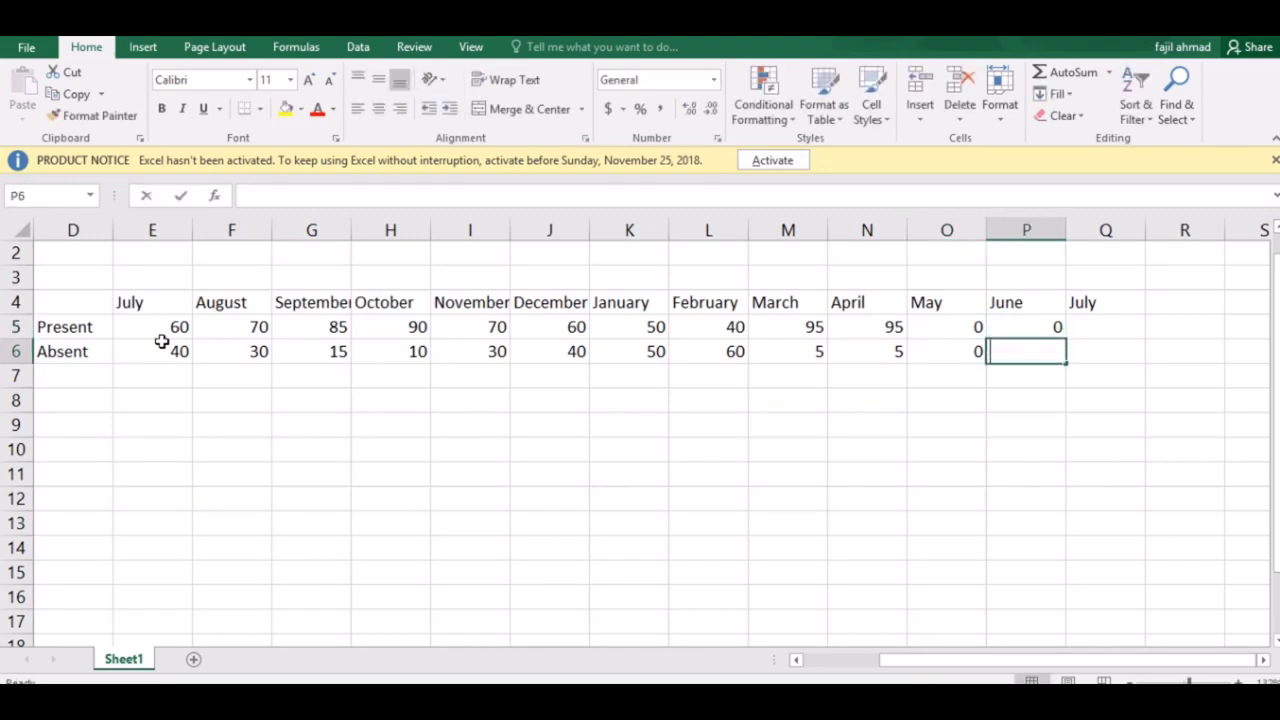
Step: Enter 0 for June's Absent count and delete the extra July heading in Q4
type("0")
left_click(1101, 304)
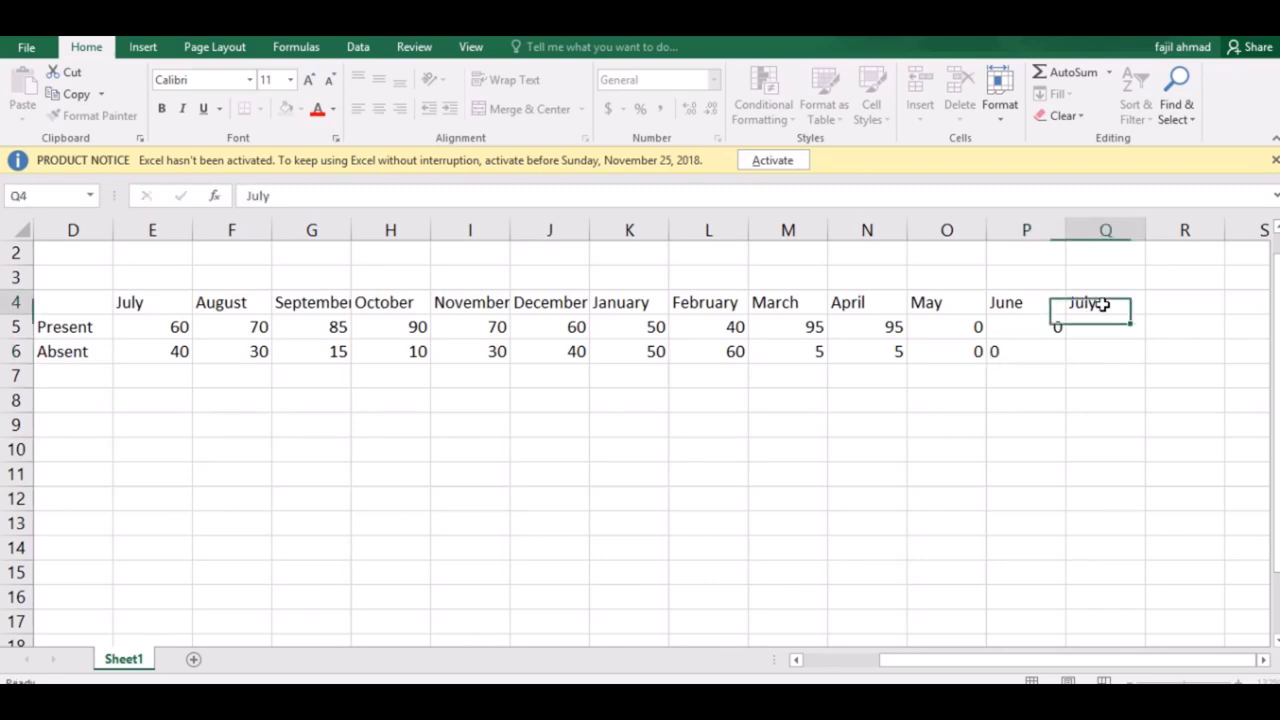
key("Delete")
left_click(740, 471)
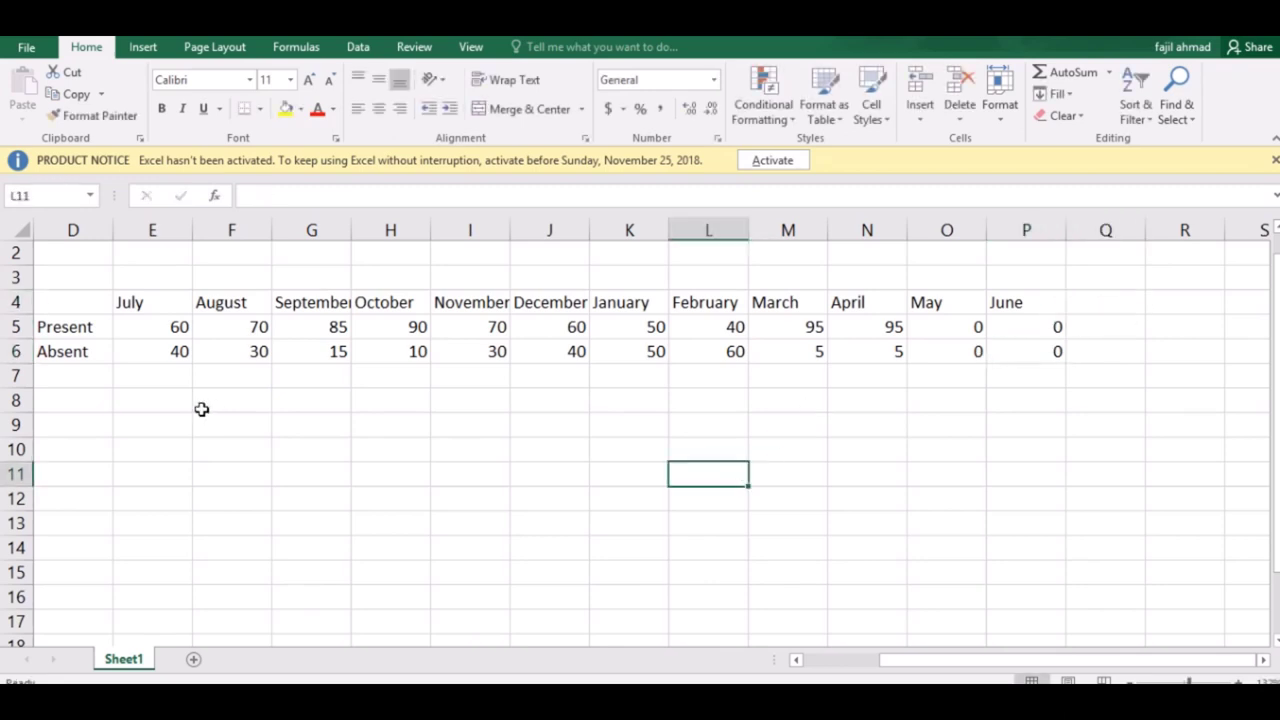
Step: Bold the Present/Absent labels and the month headings, then select the whole table D4:P6
left_click_drag(55, 327, 73, 348)
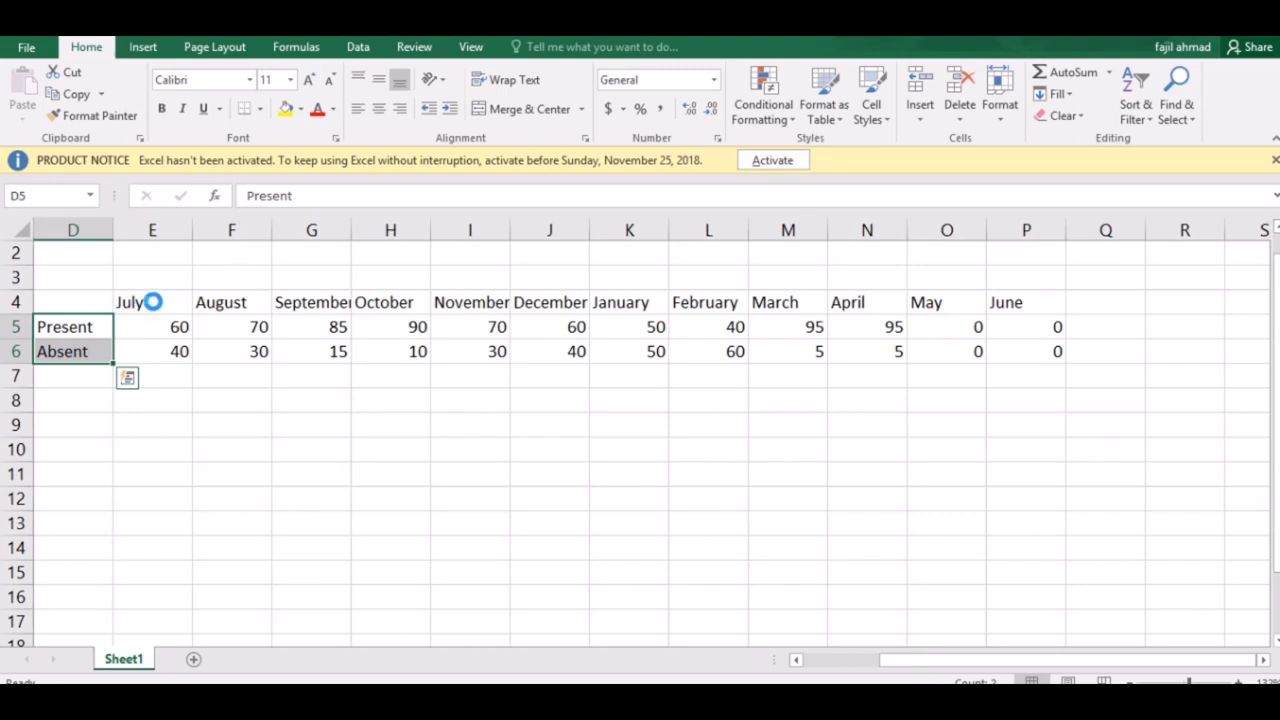
key("ctrl+b")
mouse_move(134, 300)
left_mouse_down()
mouse_move(715, 283)
mouse_move(998, 308)
left_mouse_up()
key("ctrl+b")
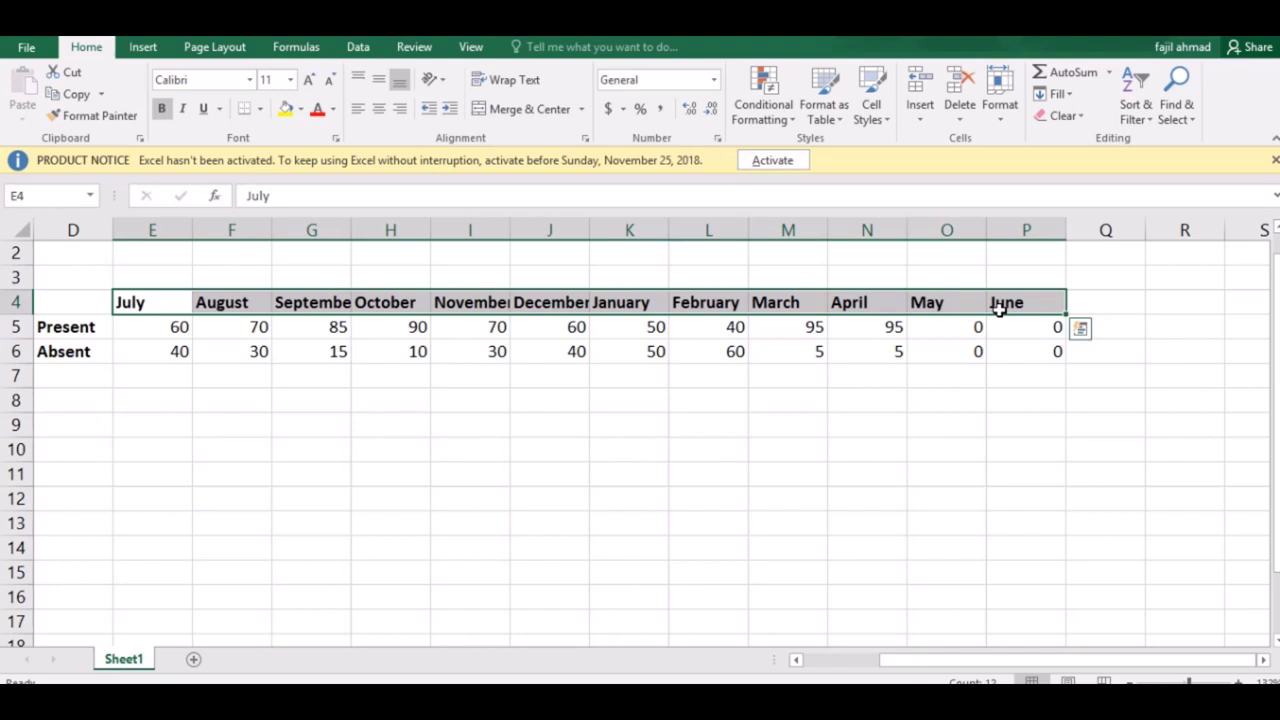
left_click(745, 384)
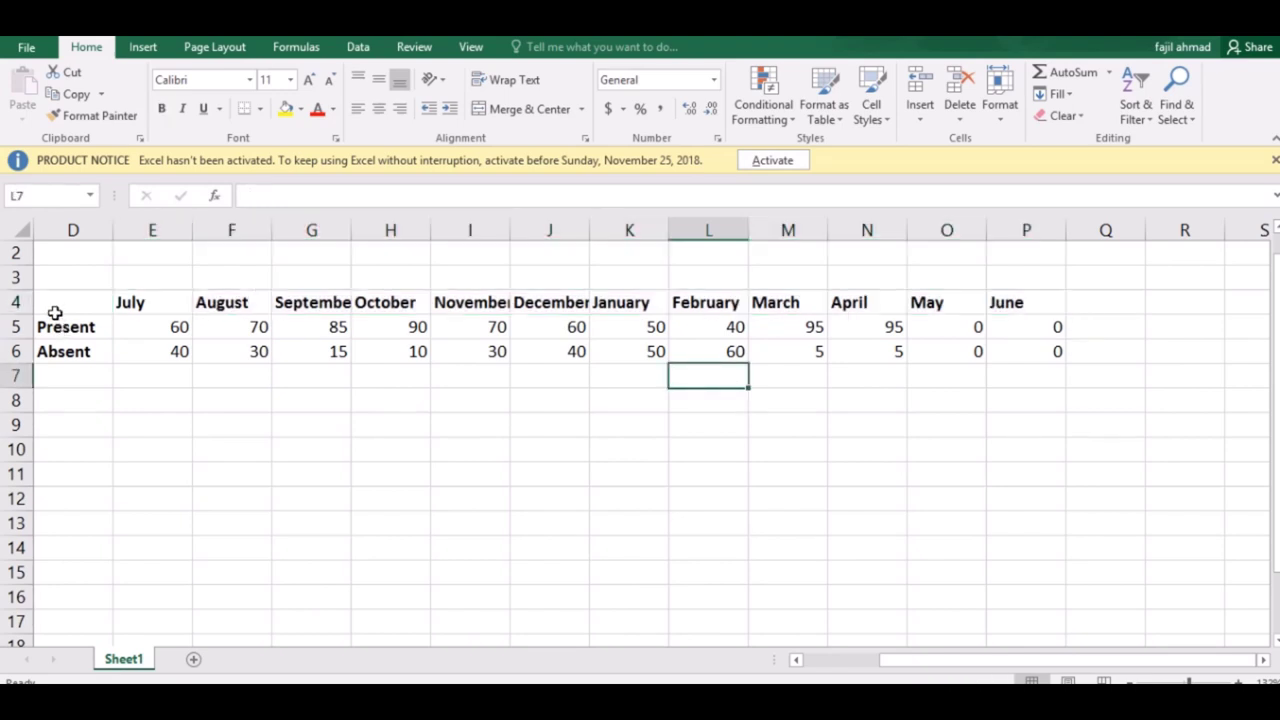
mouse_move(54, 297)
left_mouse_down()
mouse_move(1170, 315)
mouse_move(1048, 349)
left_mouse_up()
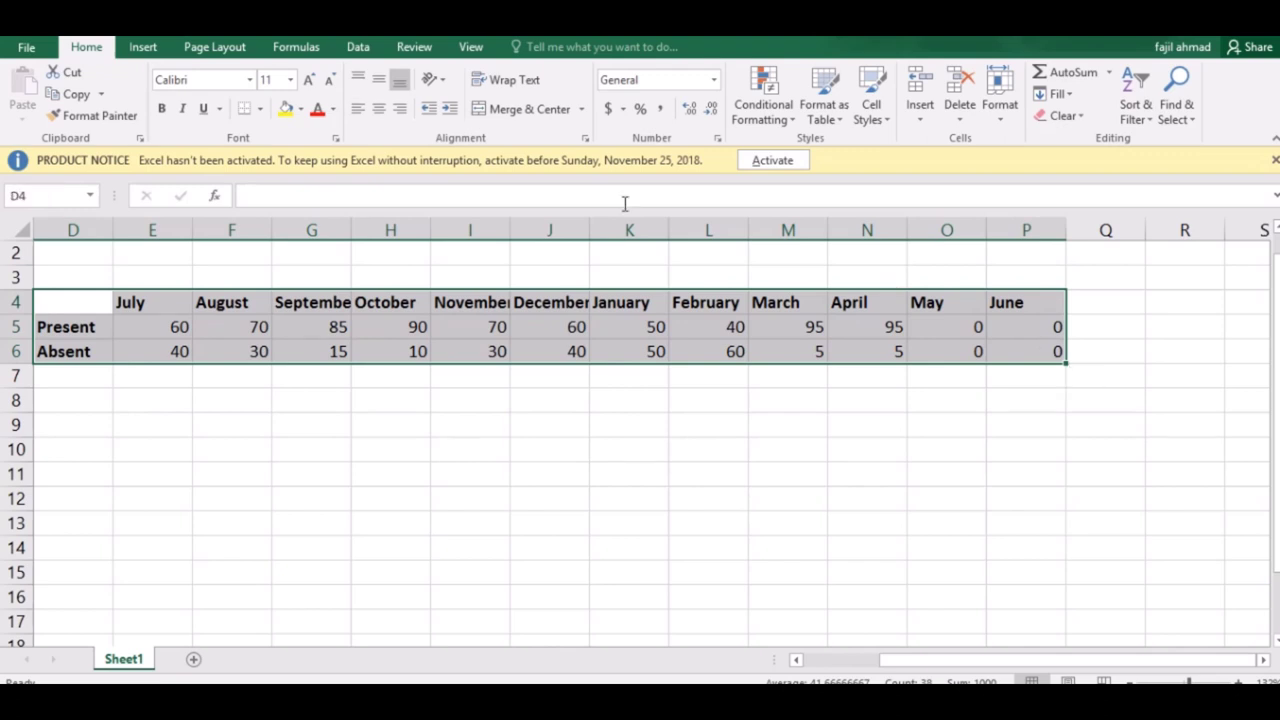
Step: Insert a 3-D Stacked Column chart of the table and move it below row 7
left_click(145, 50)
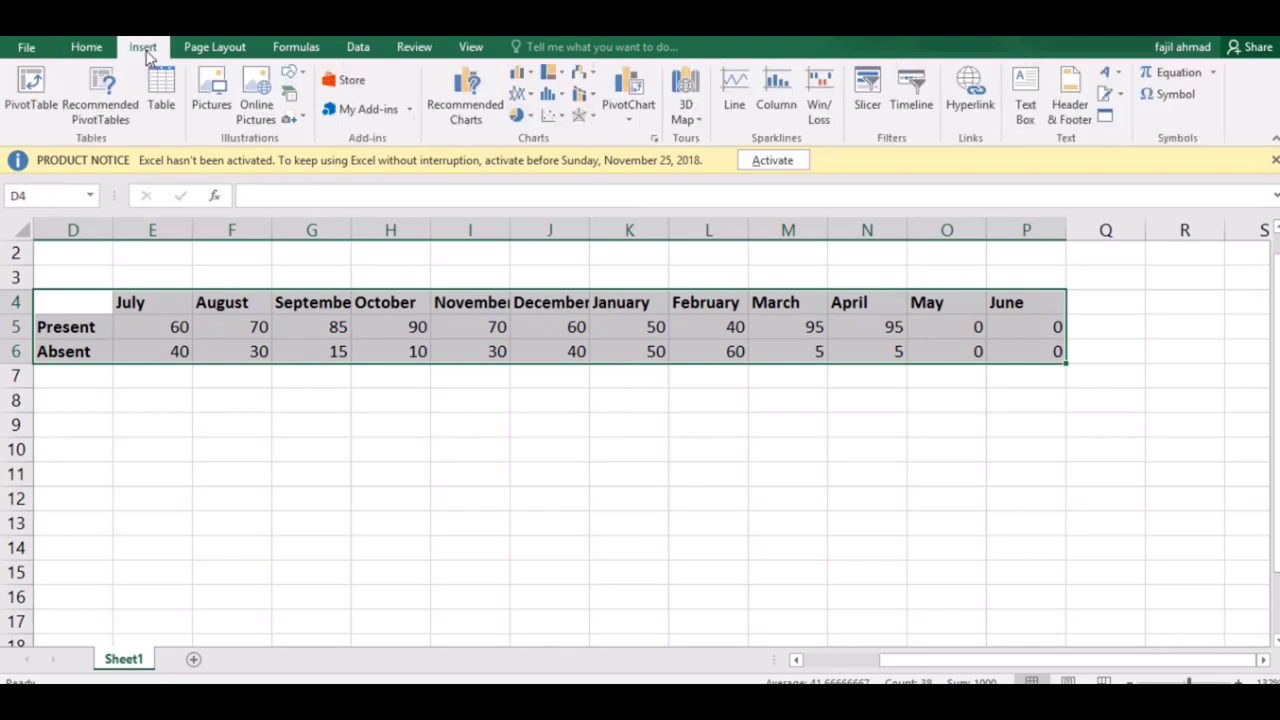
left_click(530, 118)
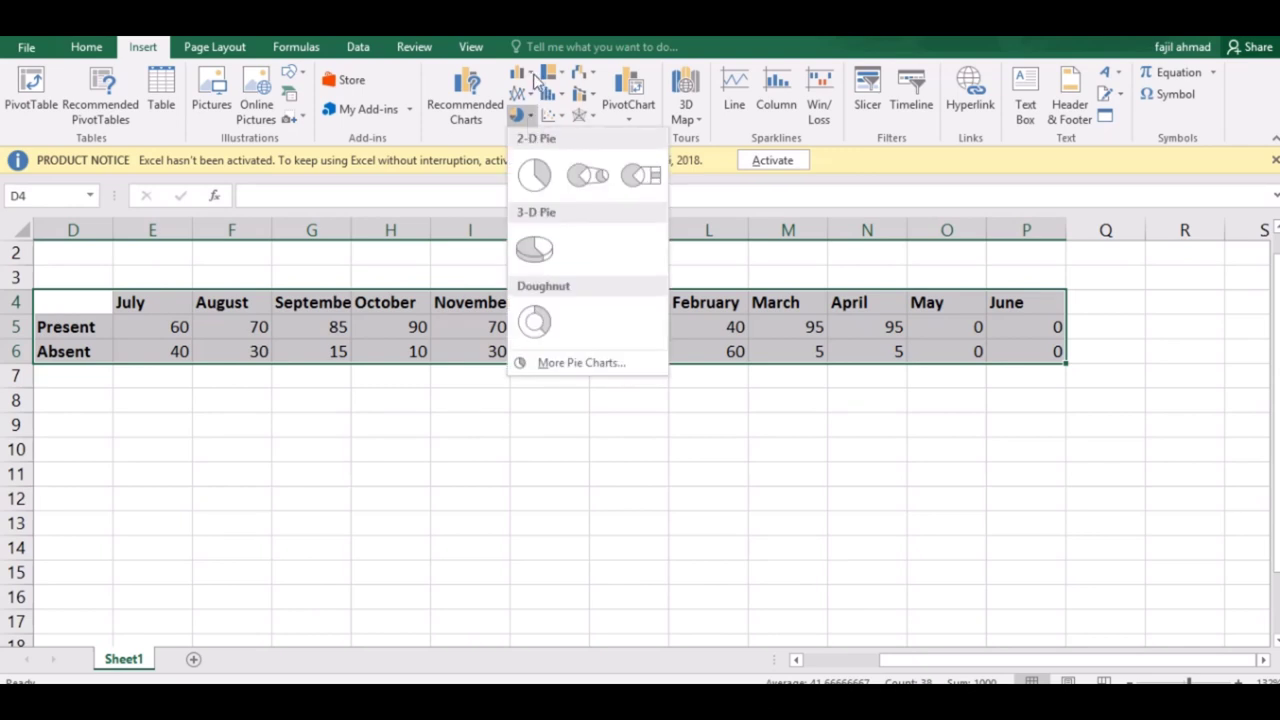
left_click(536, 80)
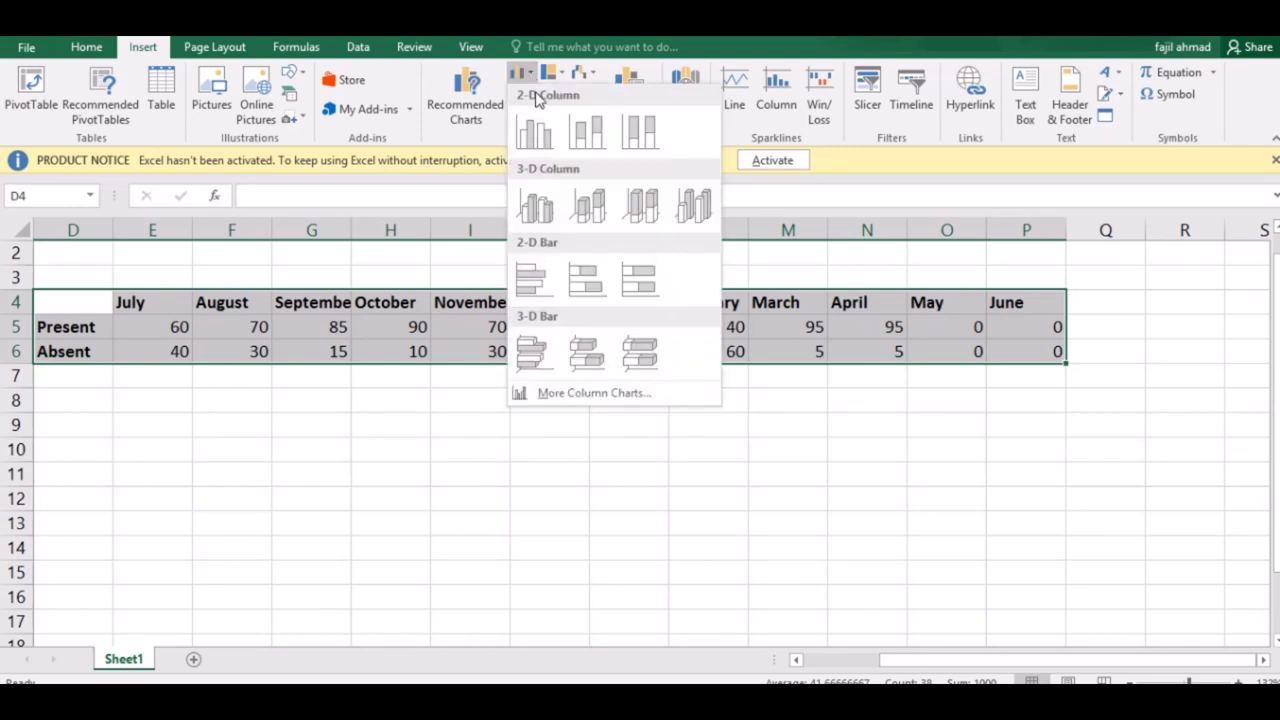
left_click(585, 220)
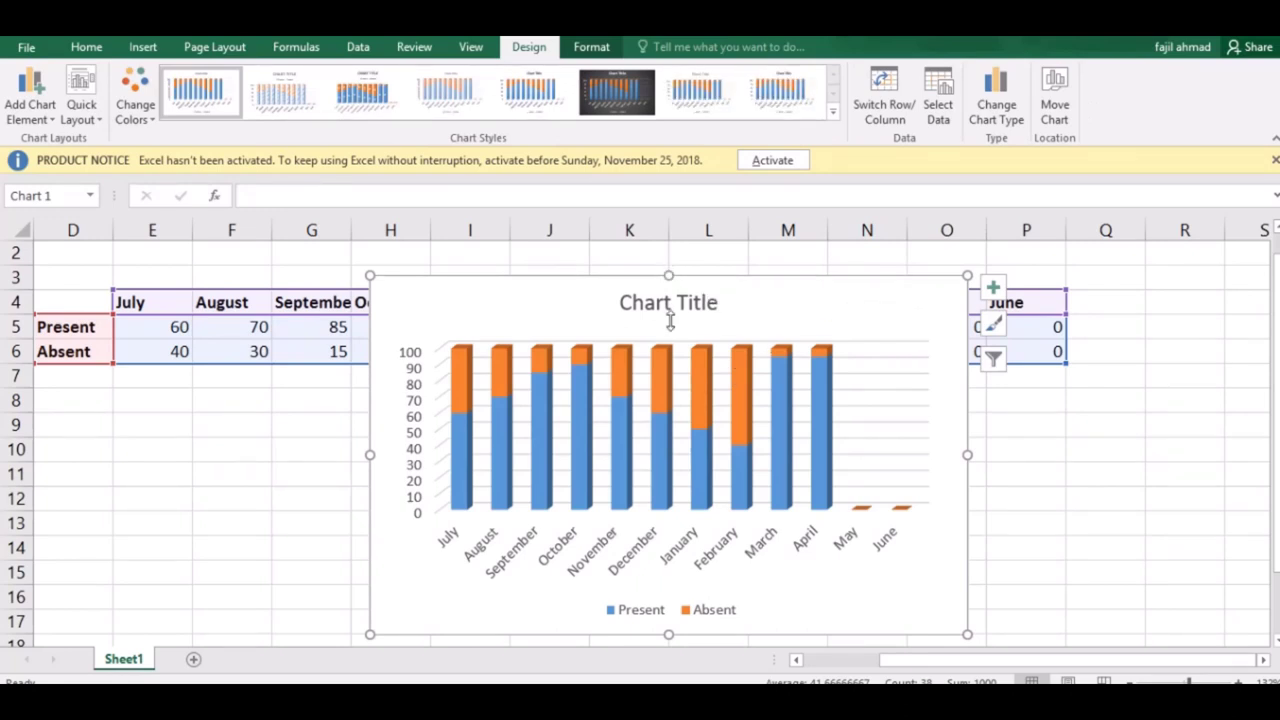
left_click_drag(670, 319, 672, 389)
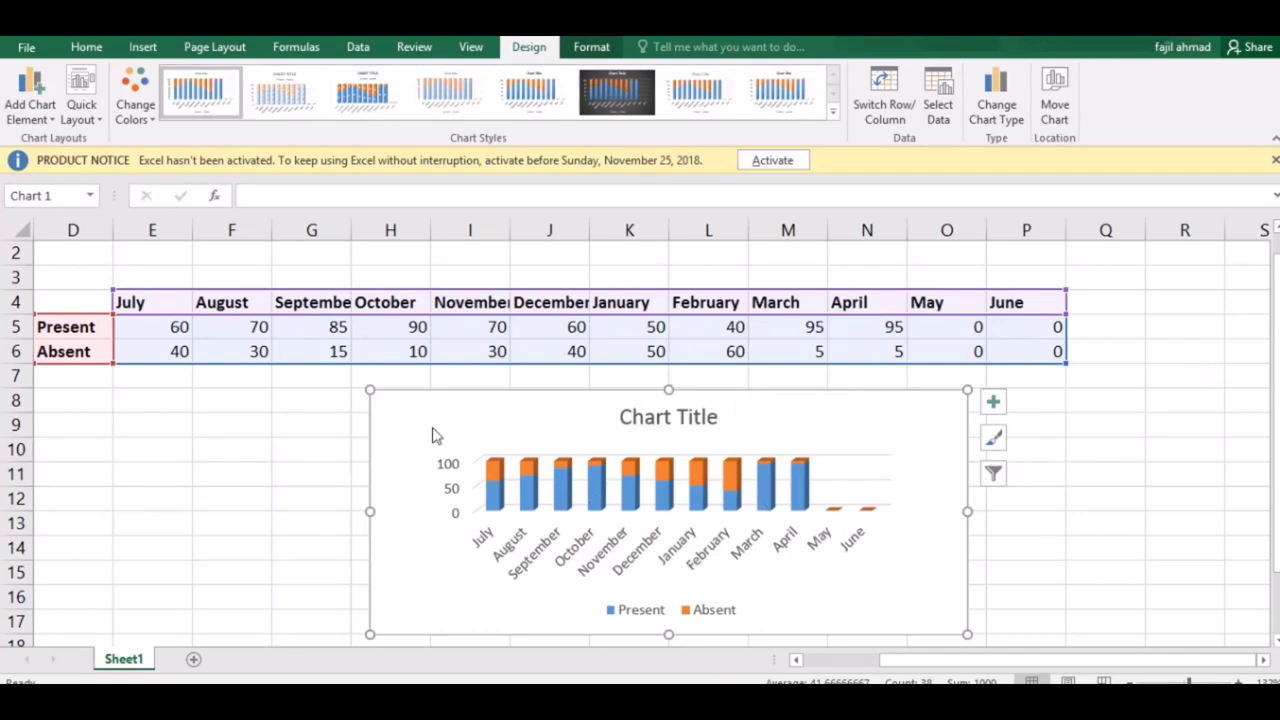
Step: Change E4 to Jul and autofill the abbreviated months Aug through Jun to P4
left_click(157, 304)
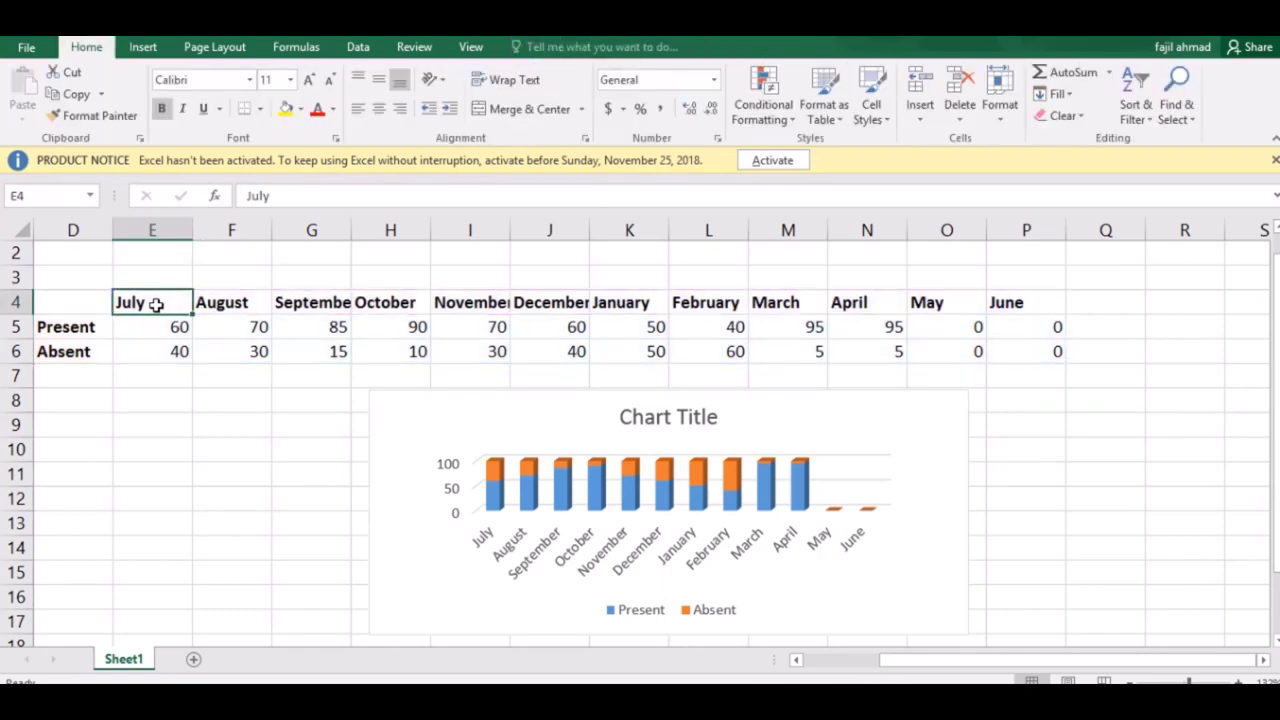
type("Ju")
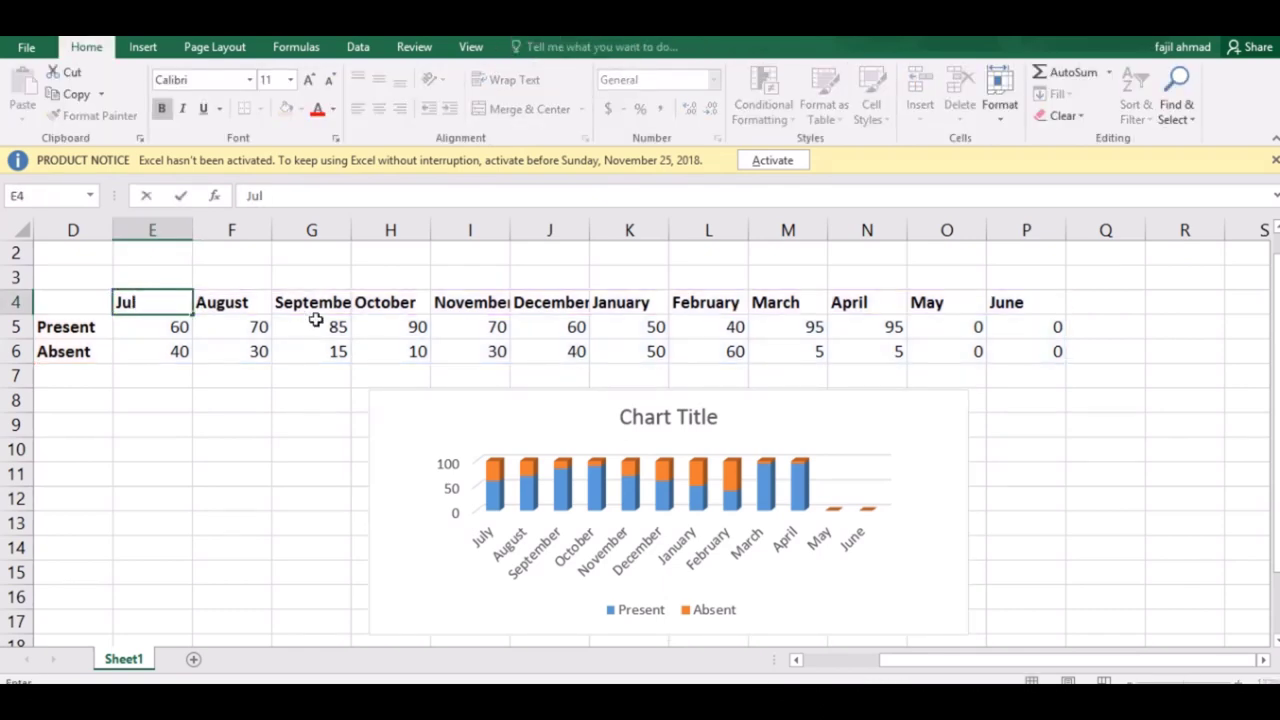
left_click(312, 322)
left_click(173, 299)
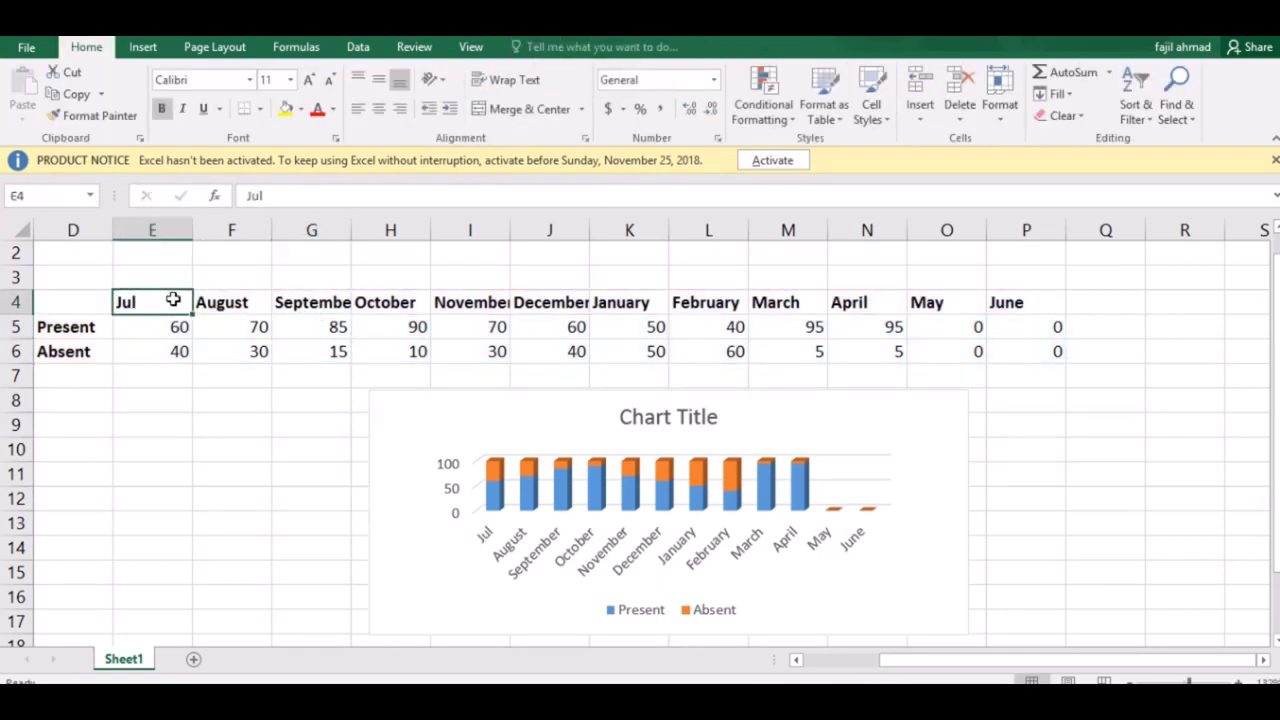
mouse_move(192, 313)
left_mouse_down()
mouse_move(602, 289)
mouse_move(1034, 302)
left_mouse_up()
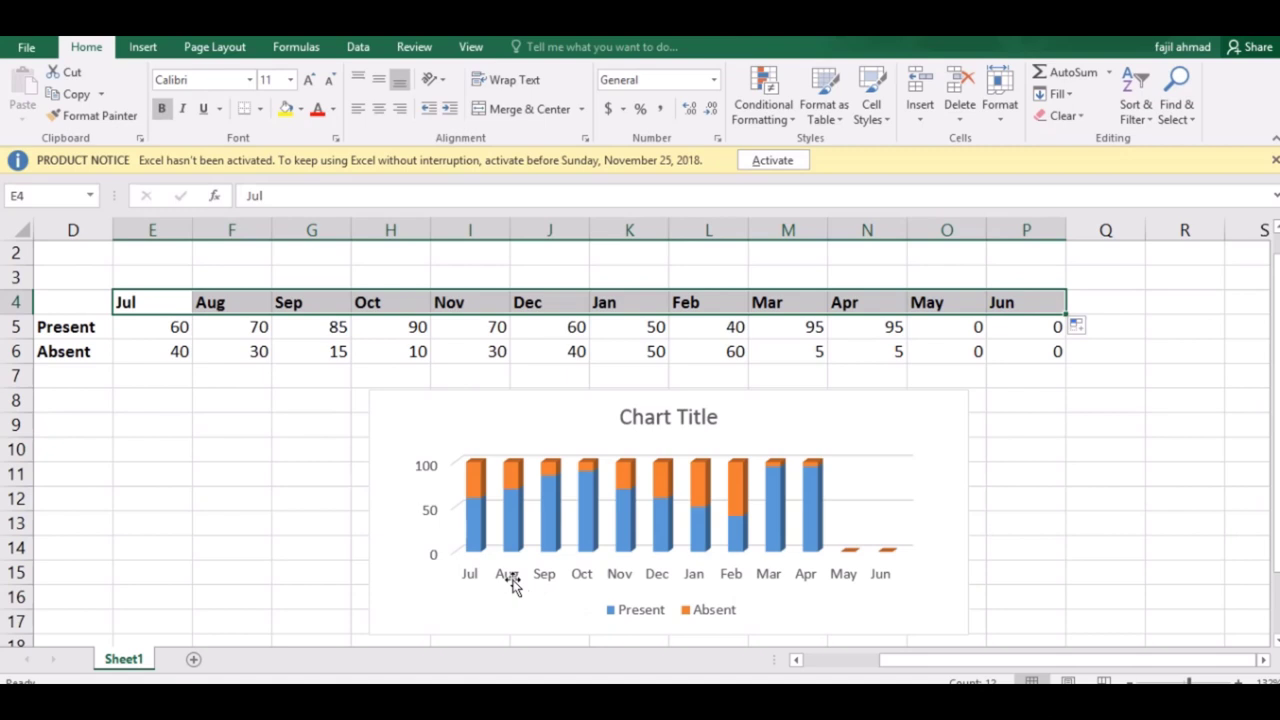
Step: Replace the chart title text with ATTENDENCE and make it bold
left_click(648, 543)
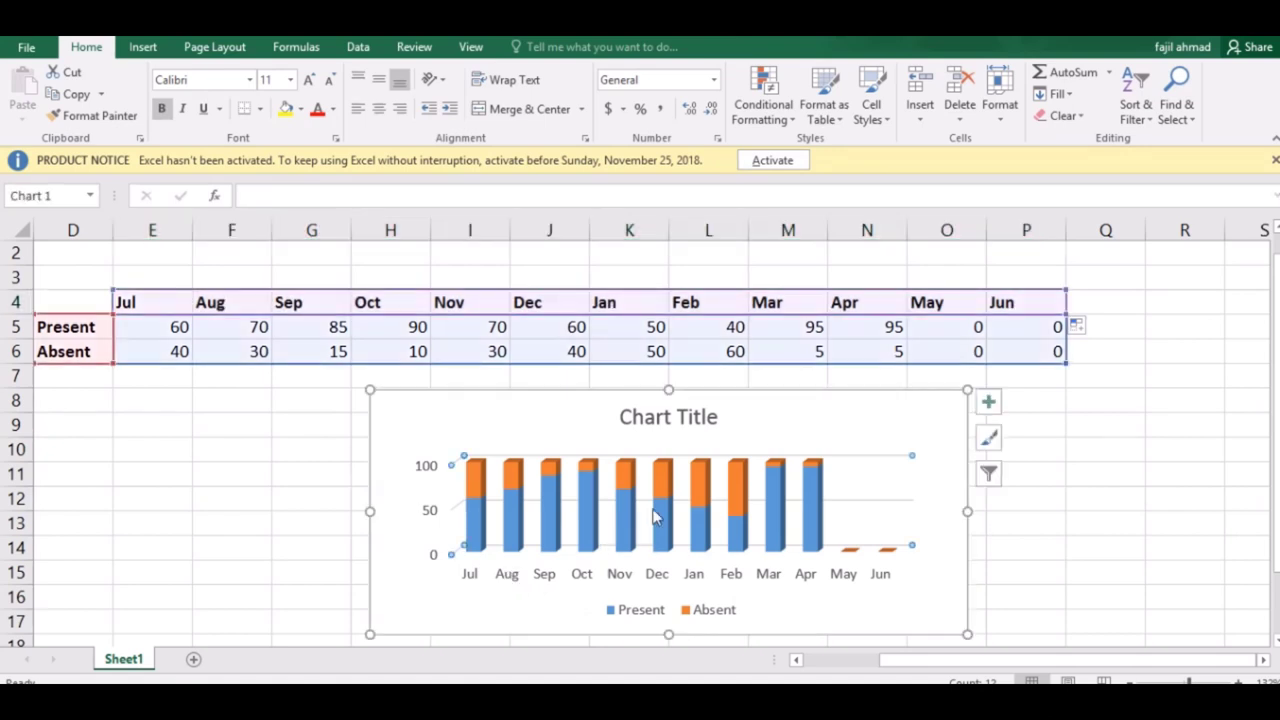
left_click(700, 417)
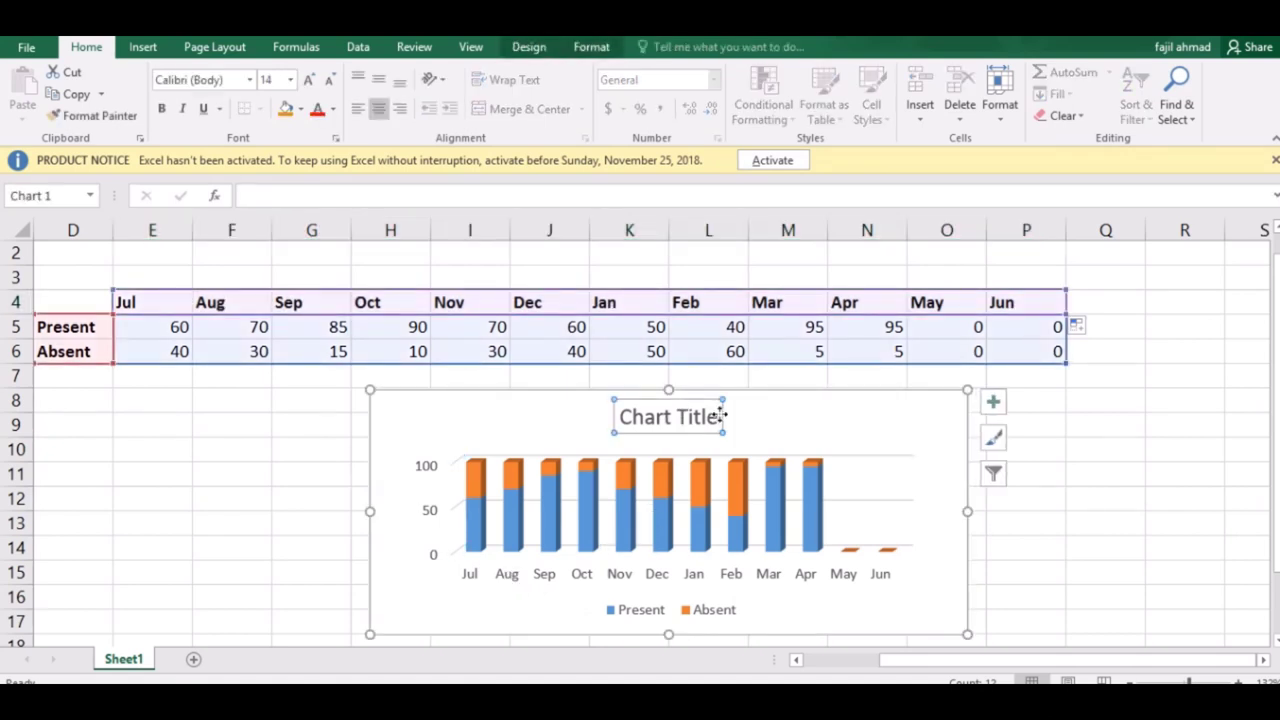
left_click(719, 416)
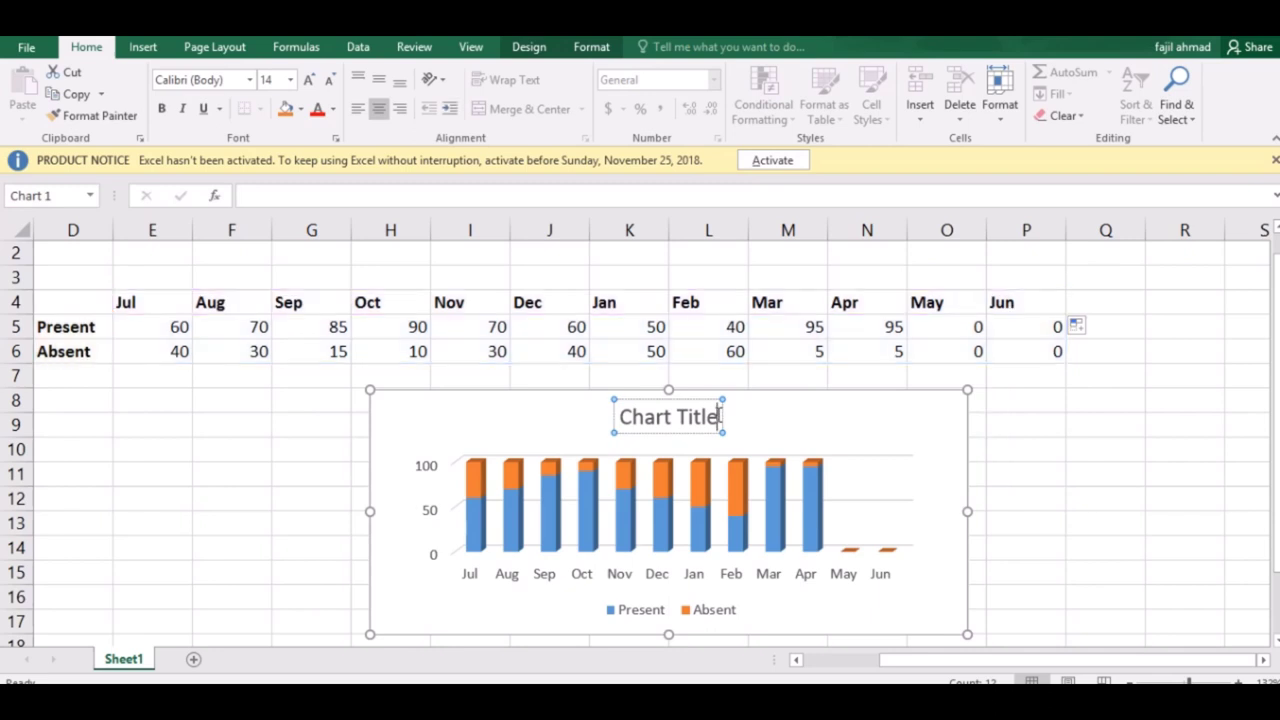
key("BackSpace")
key("BackSpace")
key("BackSpace")
key("BackSpace")
key("BackSpace")
key("BackSpace")
key("BackSpace")
key("BackSpace")
key("BackSpace")
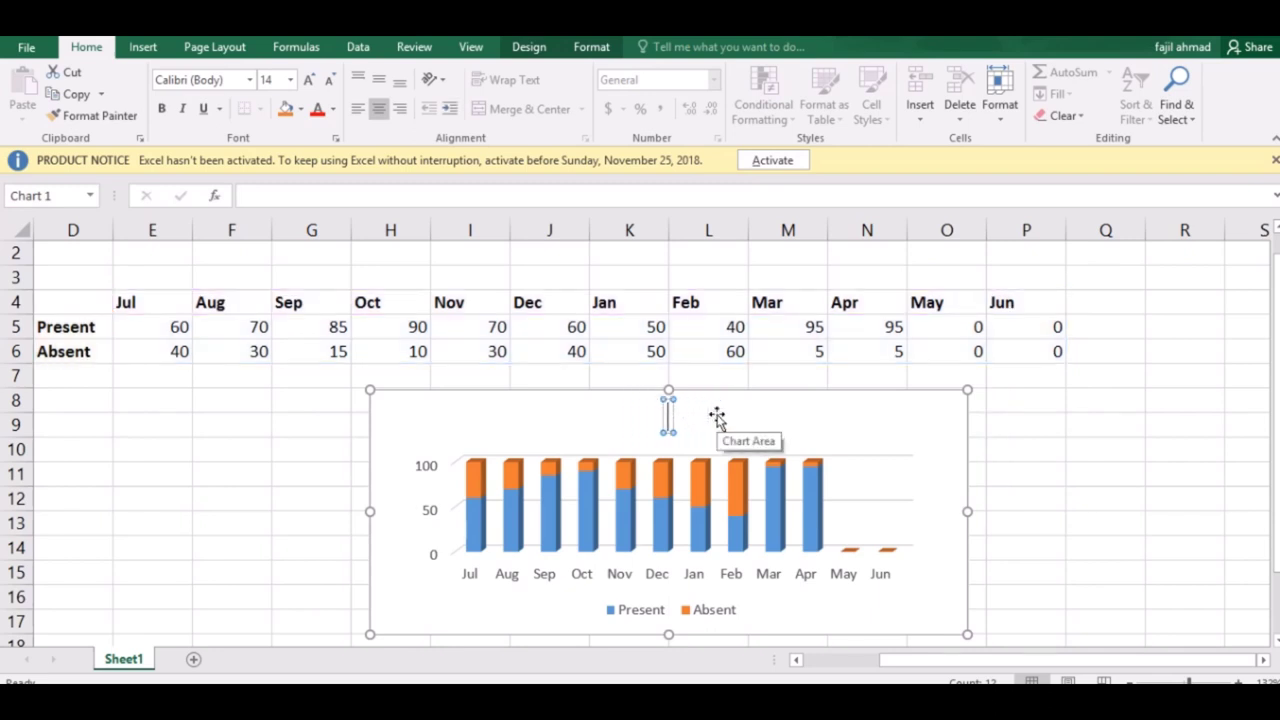
type("AT")
type("TEND")
type("W")
key("BackSpace")
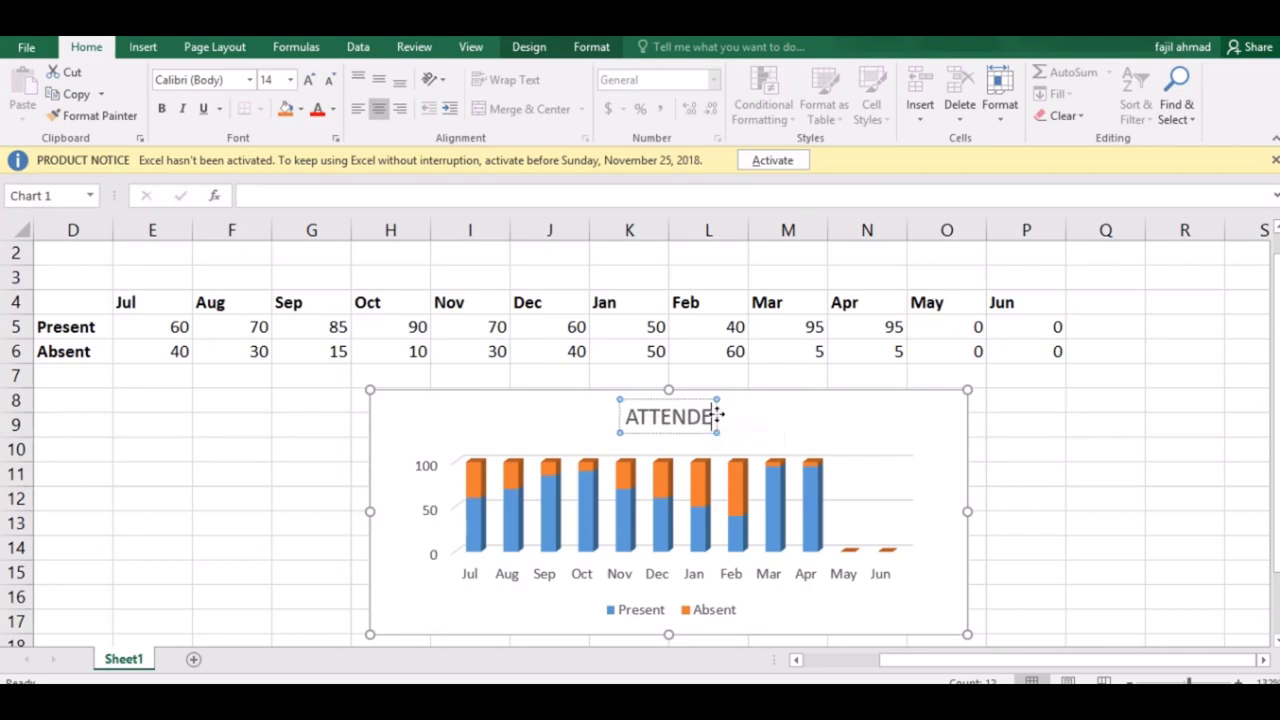
type("ENCE")
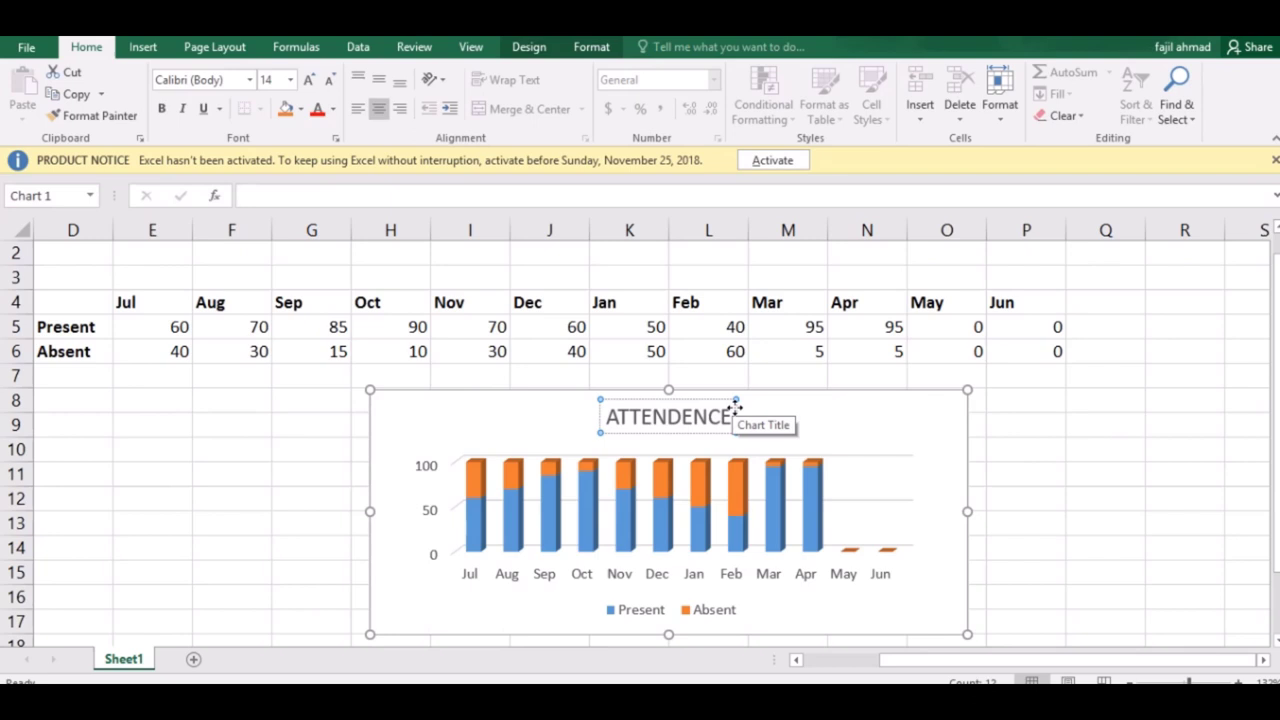
left_click_drag(733, 418, 529, 430)
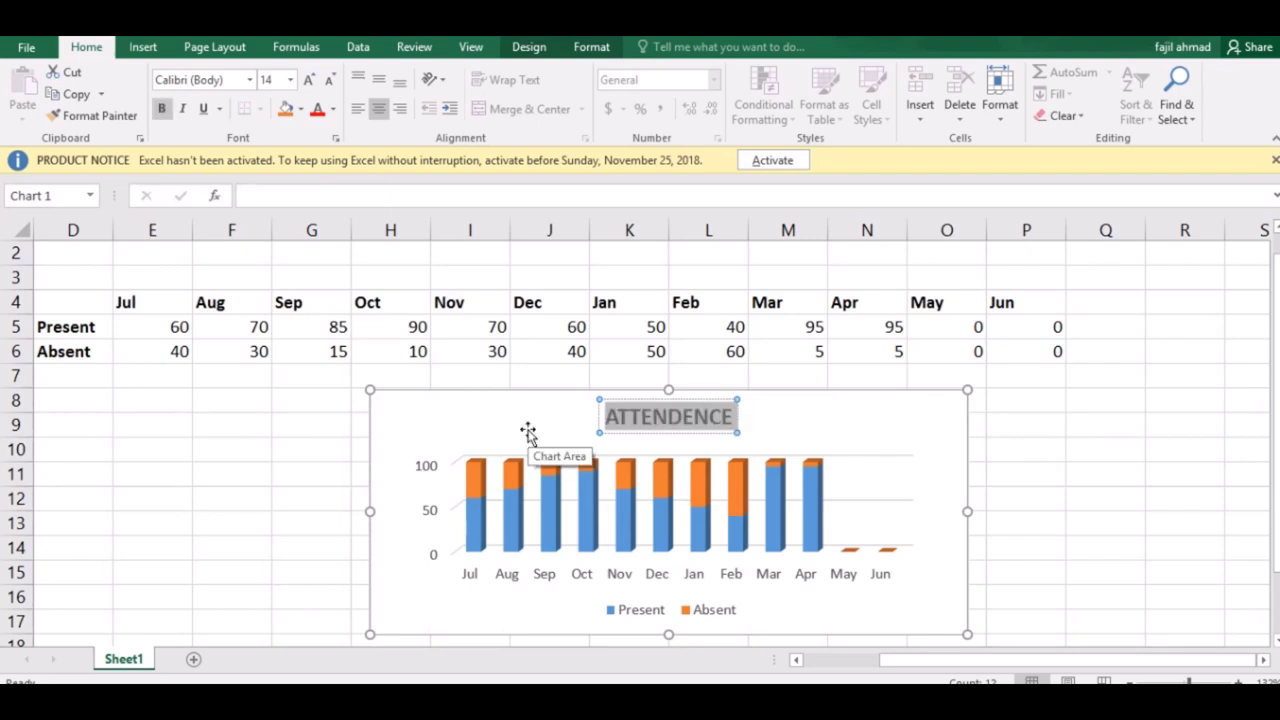
left_click(894, 432)
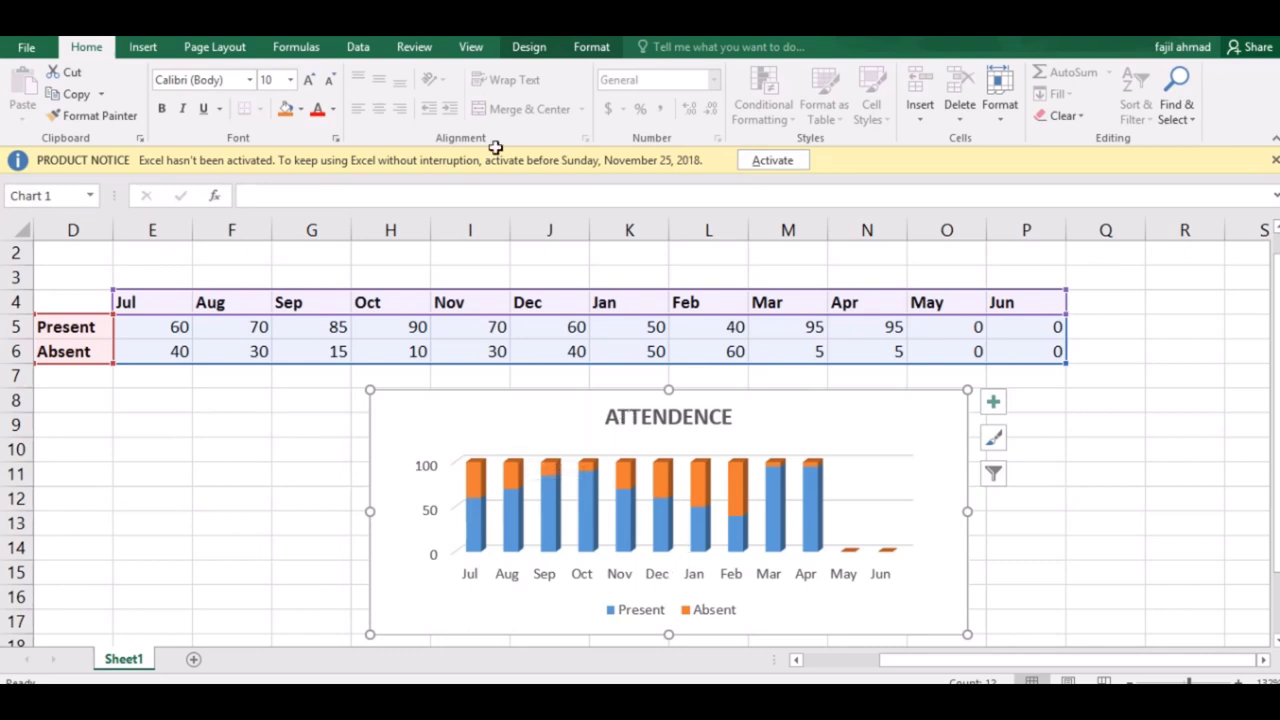
Step: Scroll down the sheet and reselect the attendance chart
left_click_drag(670, 634, 670, 652)
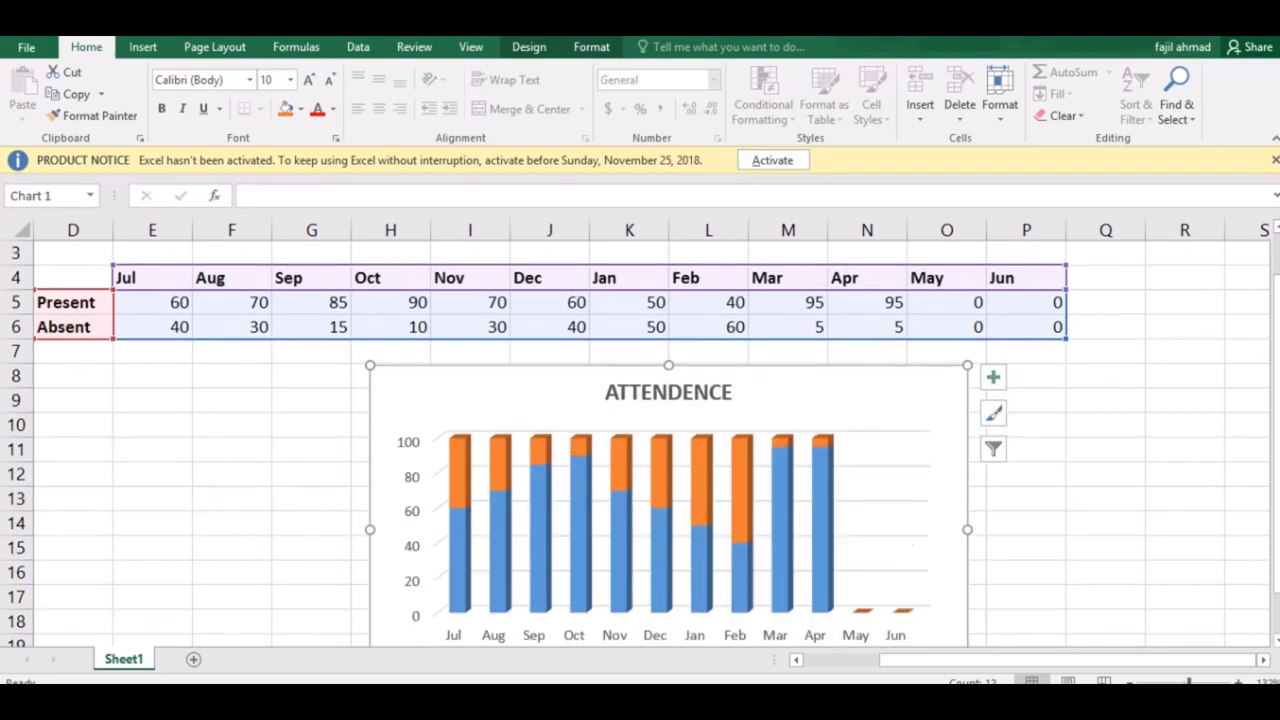
left_click(1096, 571)
key("Down")
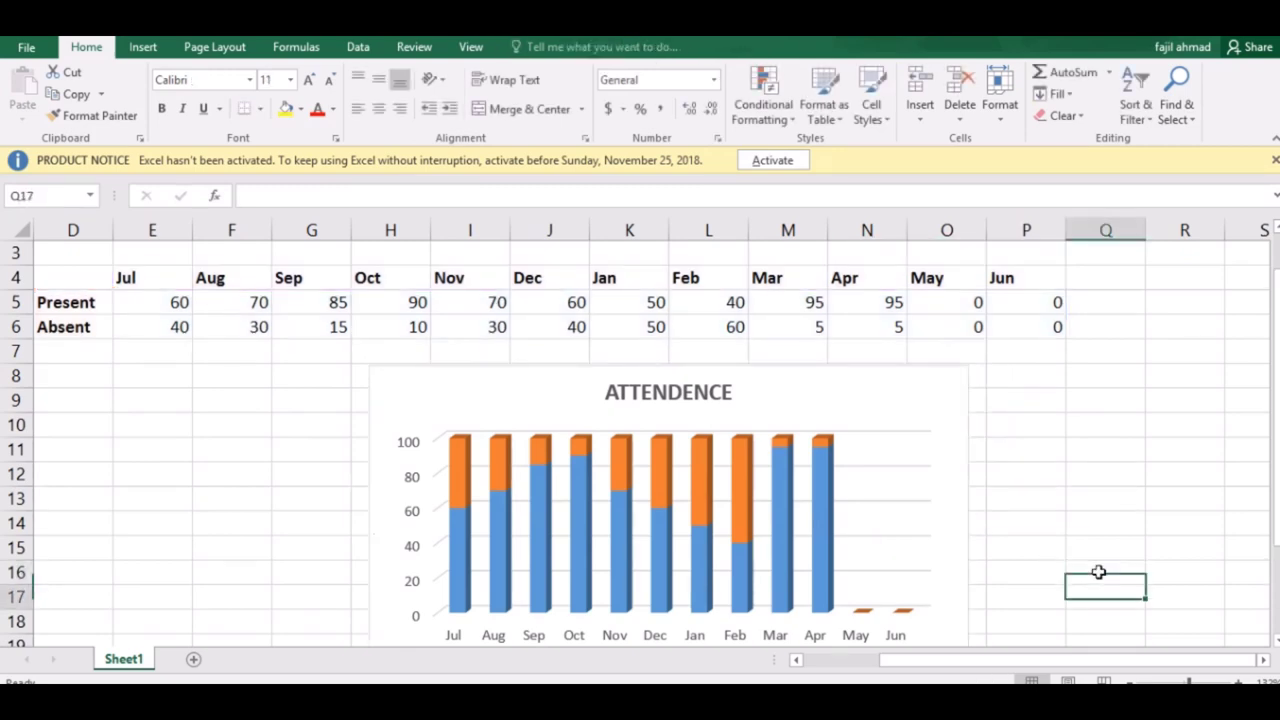
key("Down")
scroll(1098, 571, "down", 1)
left_click(808, 423)
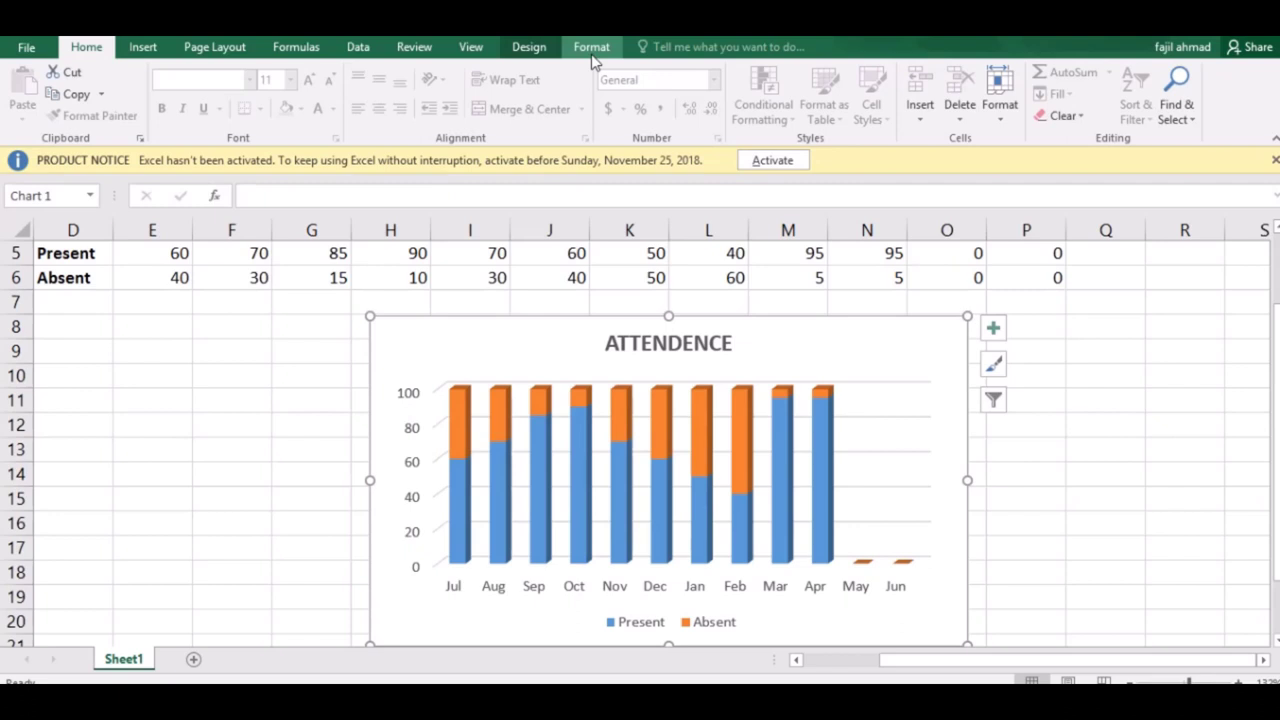
Step: Give the horizontal gridlines a red 4½ pt outline, then expand the chart styles gallery
left_click(591, 49)
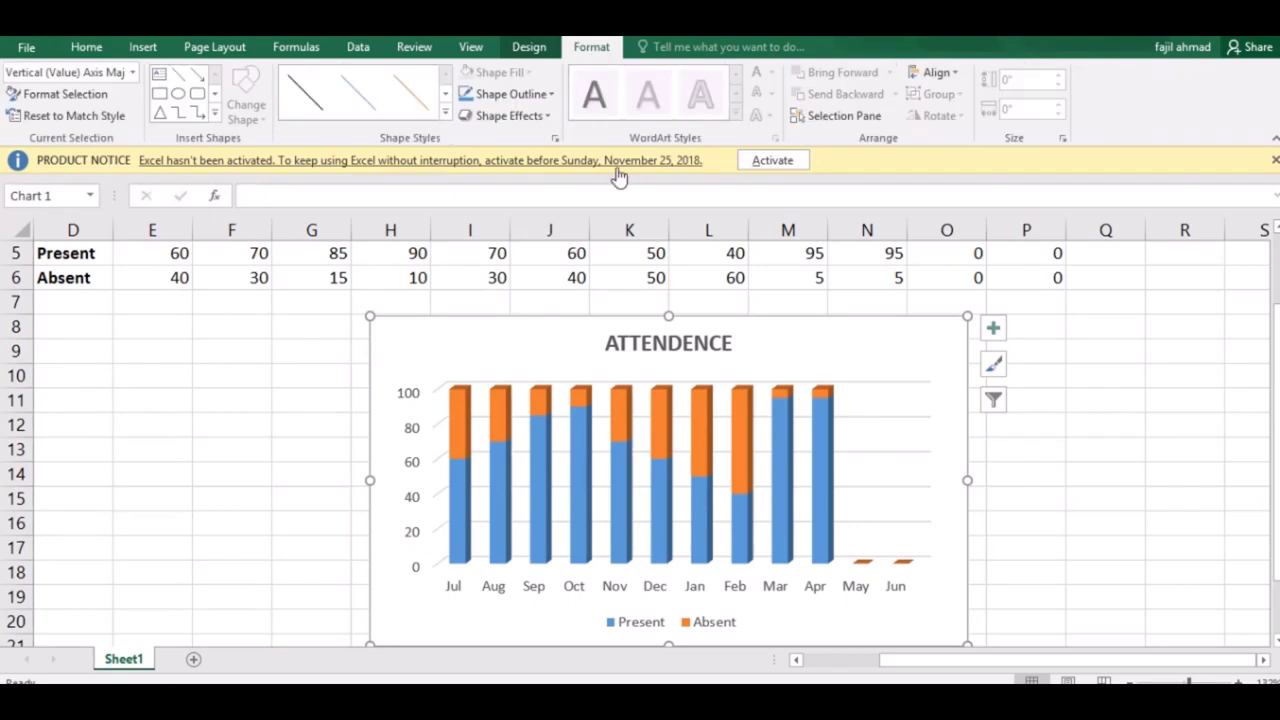
left_click(510, 94)
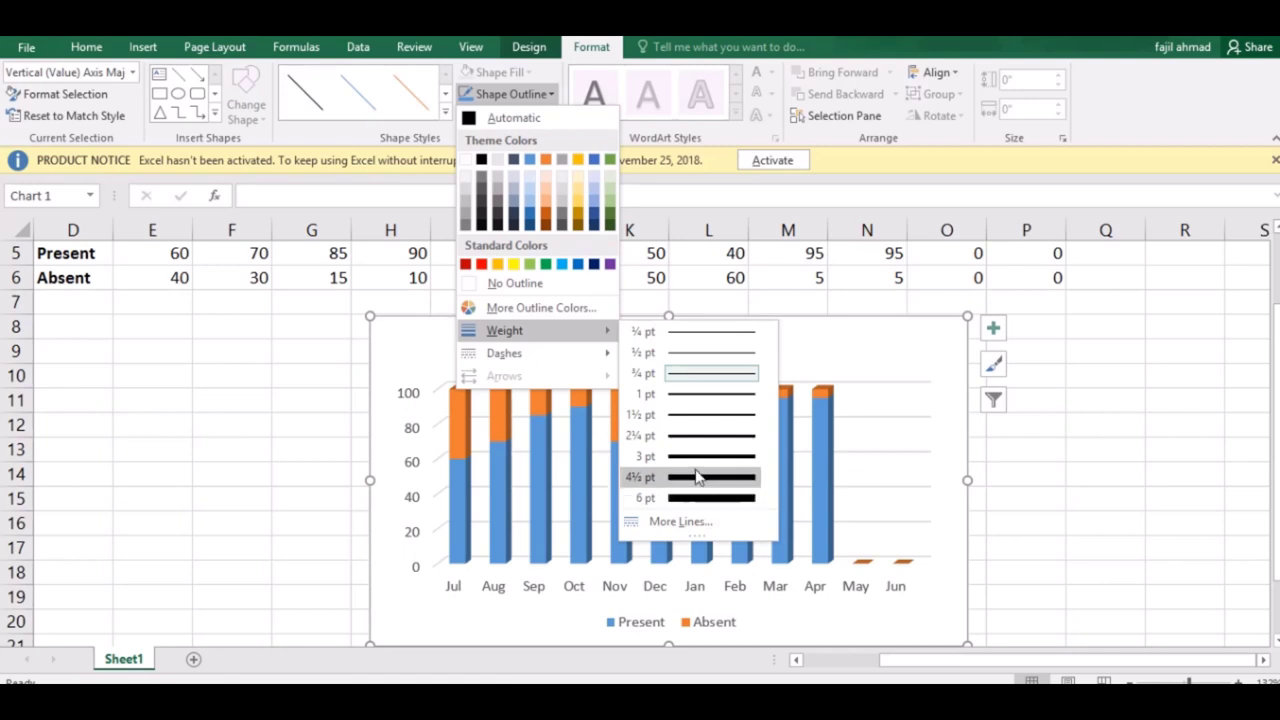
left_click(697, 478)
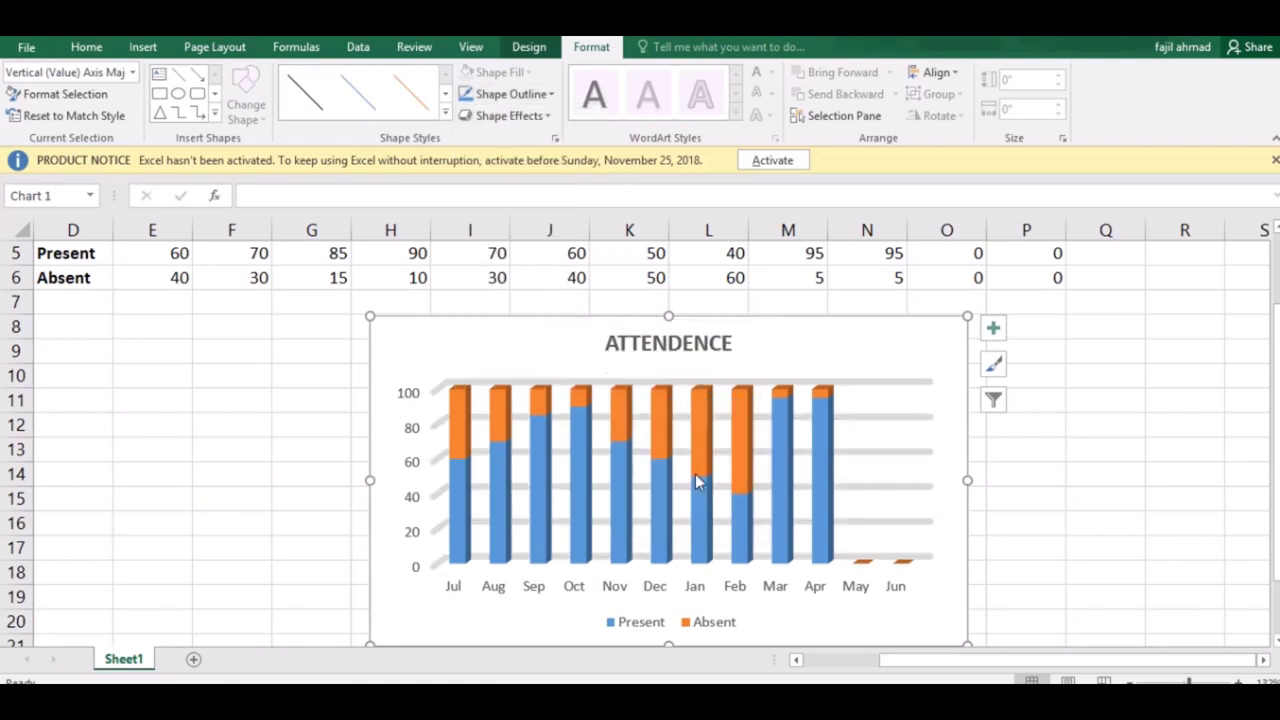
left_click(512, 94)
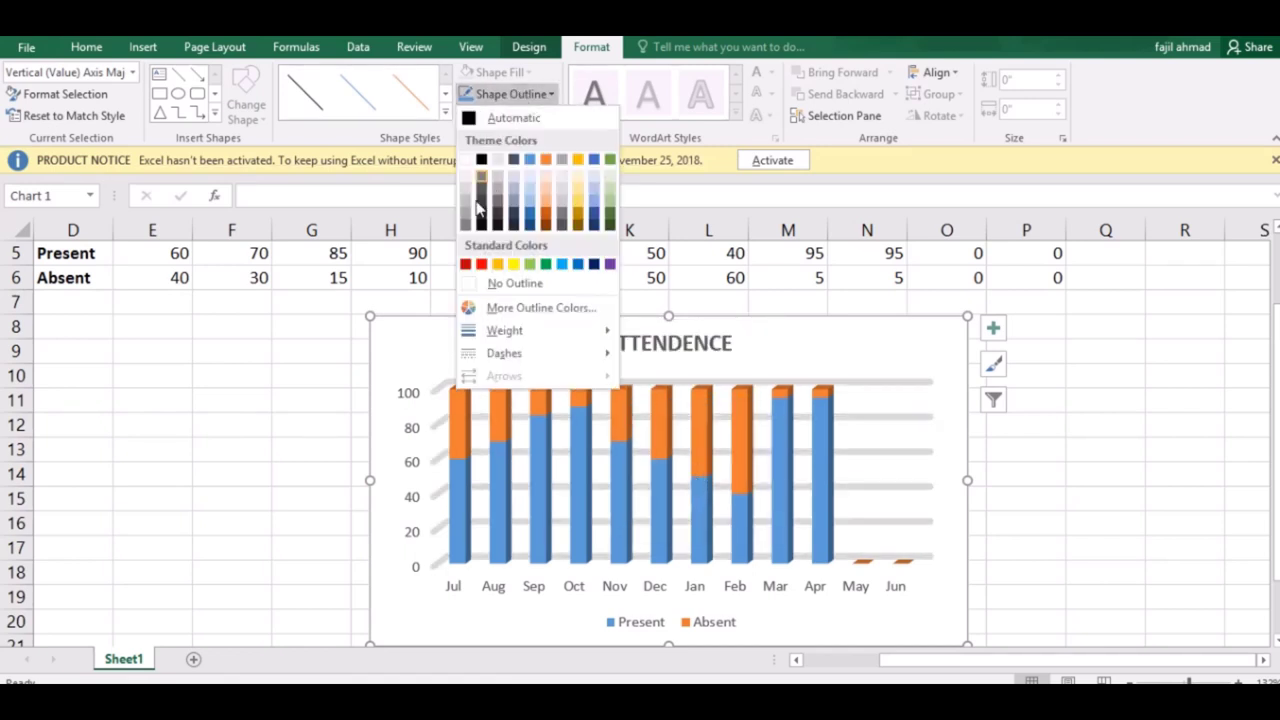
left_click(481, 264)
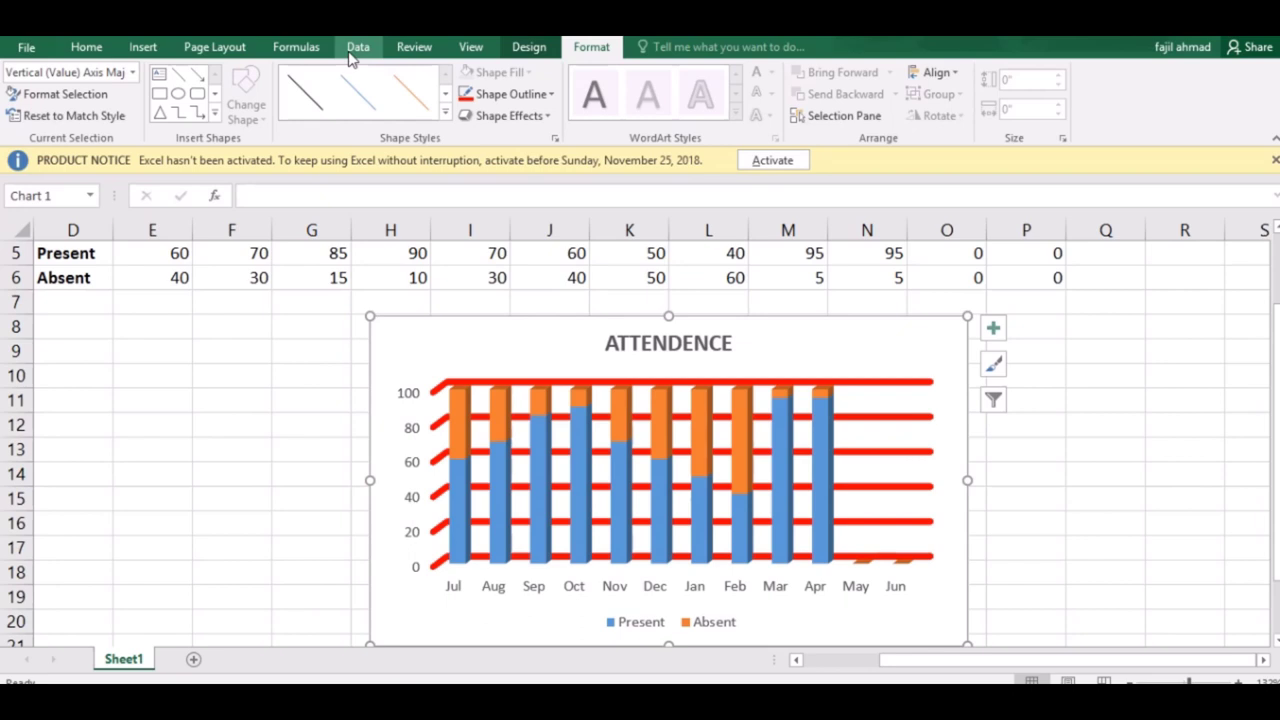
left_click(531, 49)
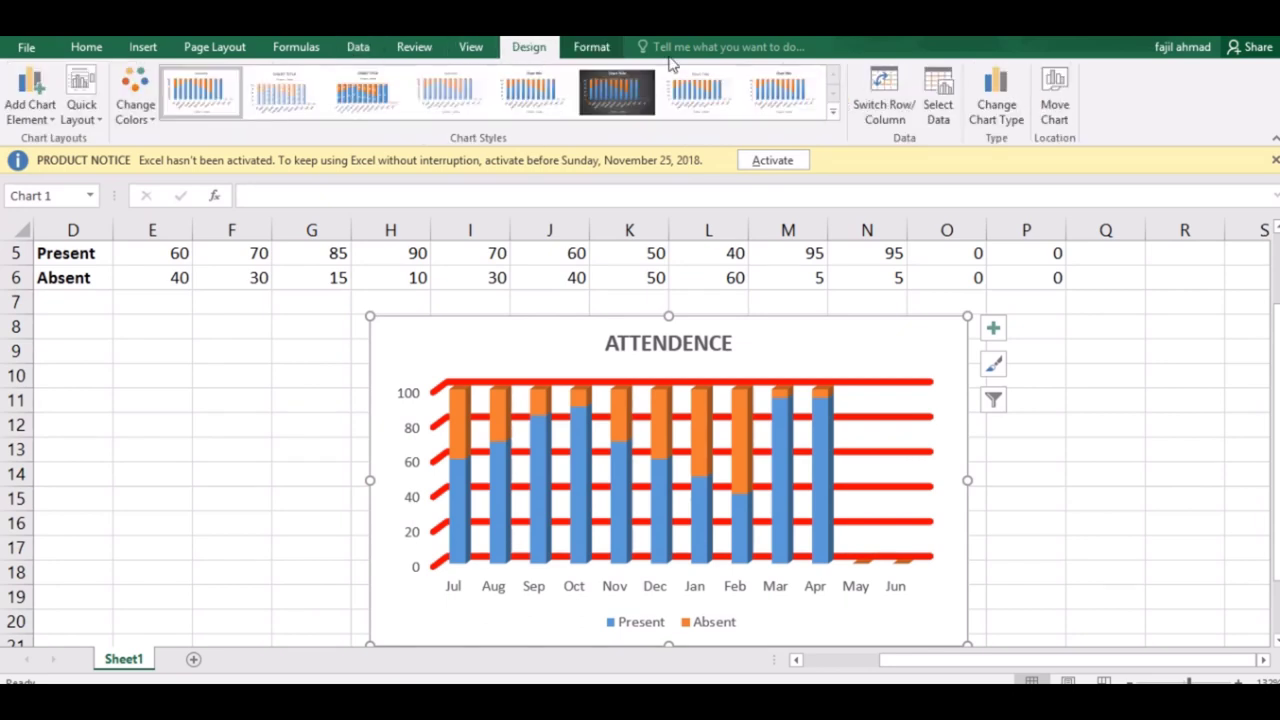
left_click(839, 118)
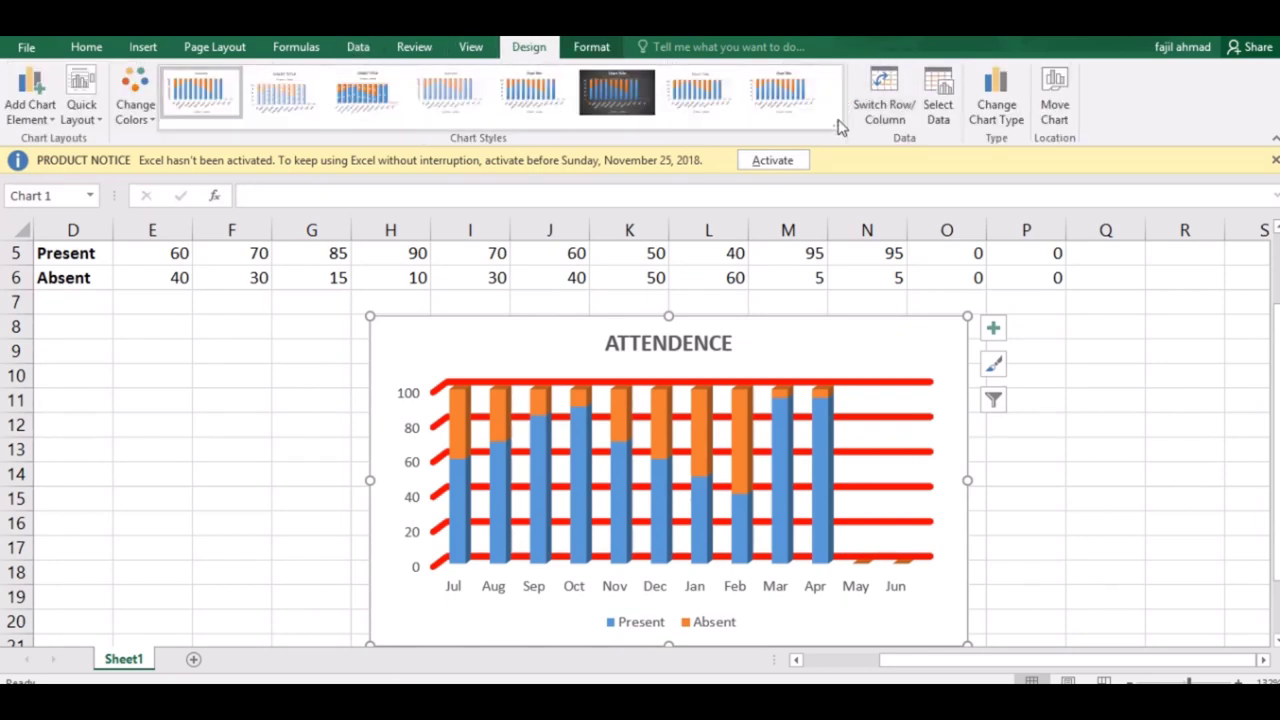
Step: Try several Chart Styles presets, ending on the plain light style with paler columns
left_click(698, 92)
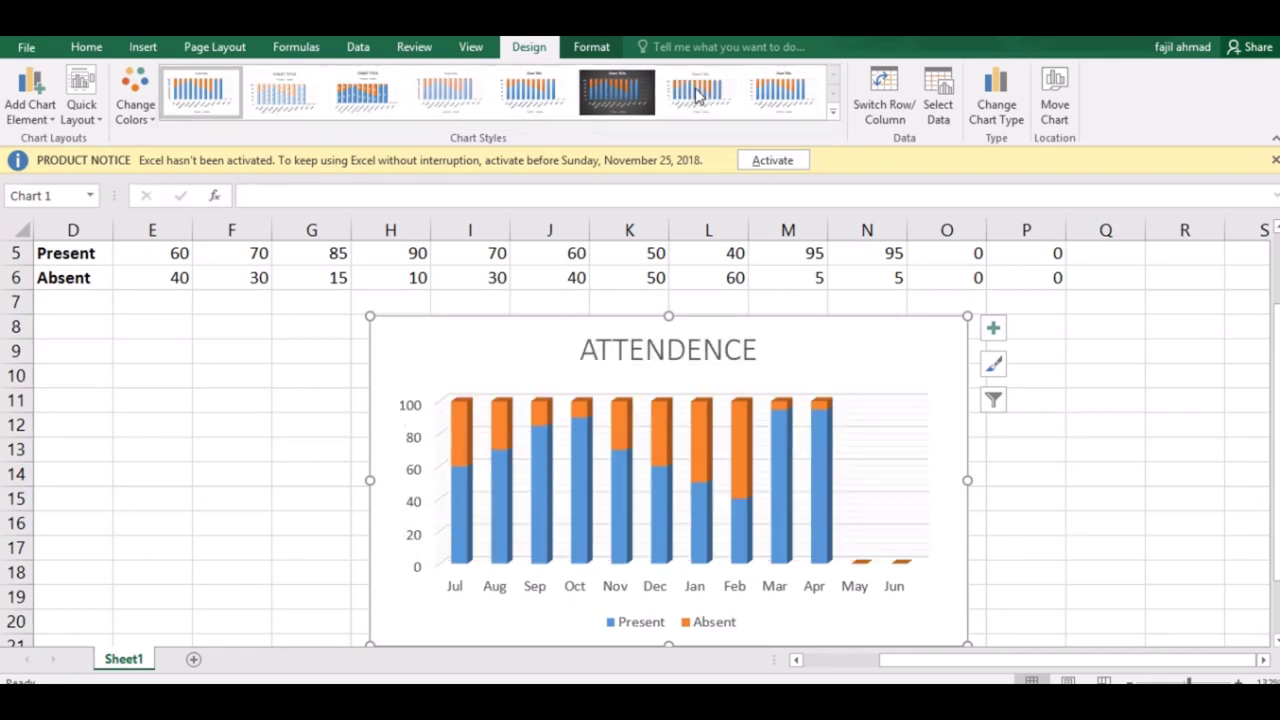
left_click(803, 97)
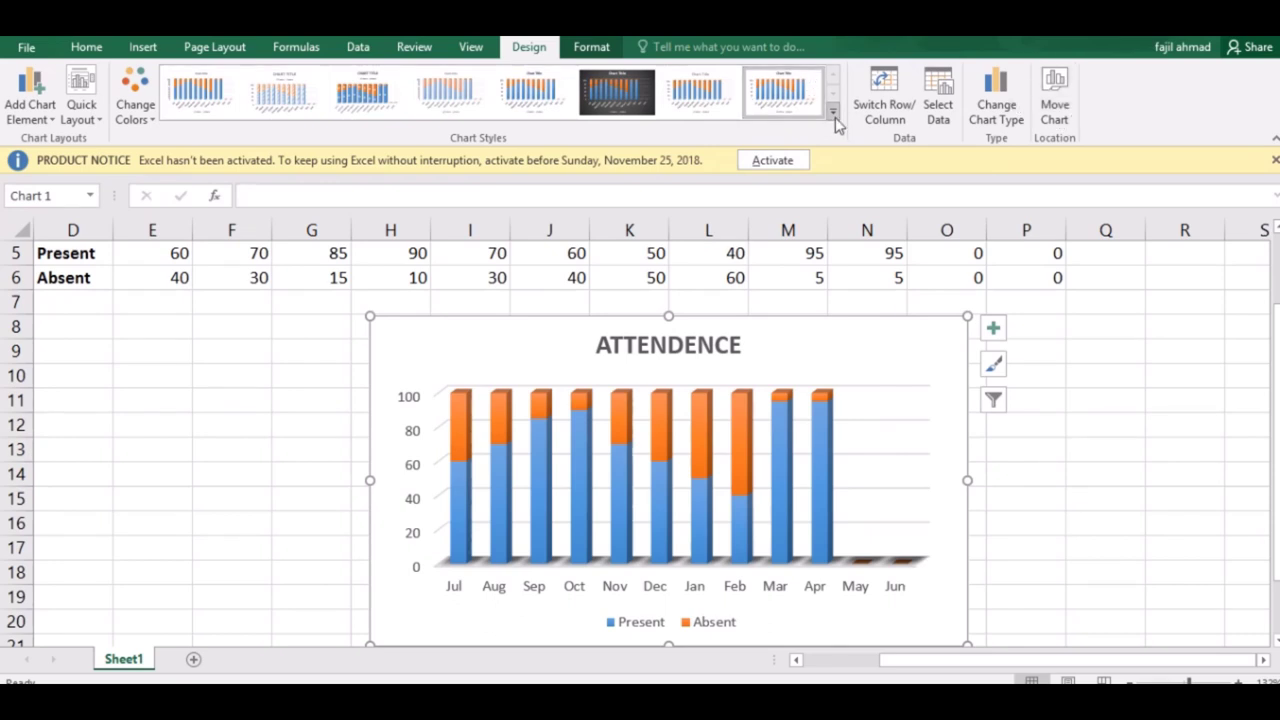
left_click(317, 94)
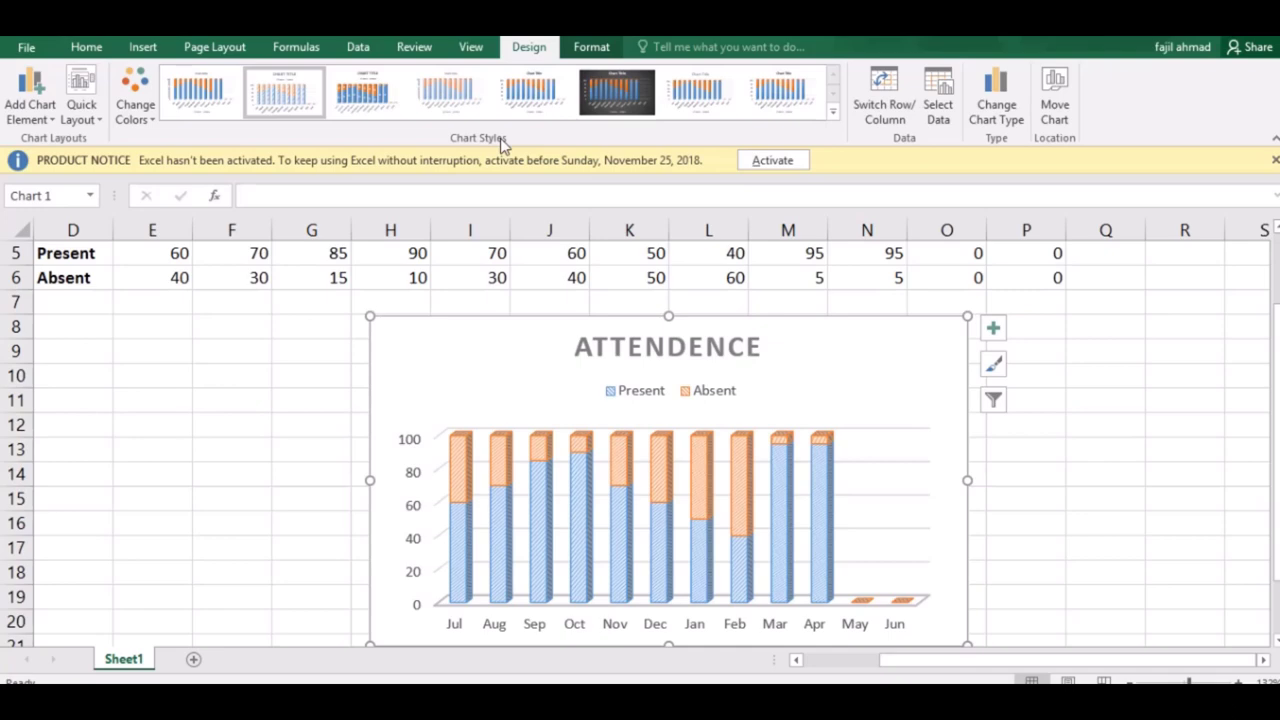
left_click(437, 91)
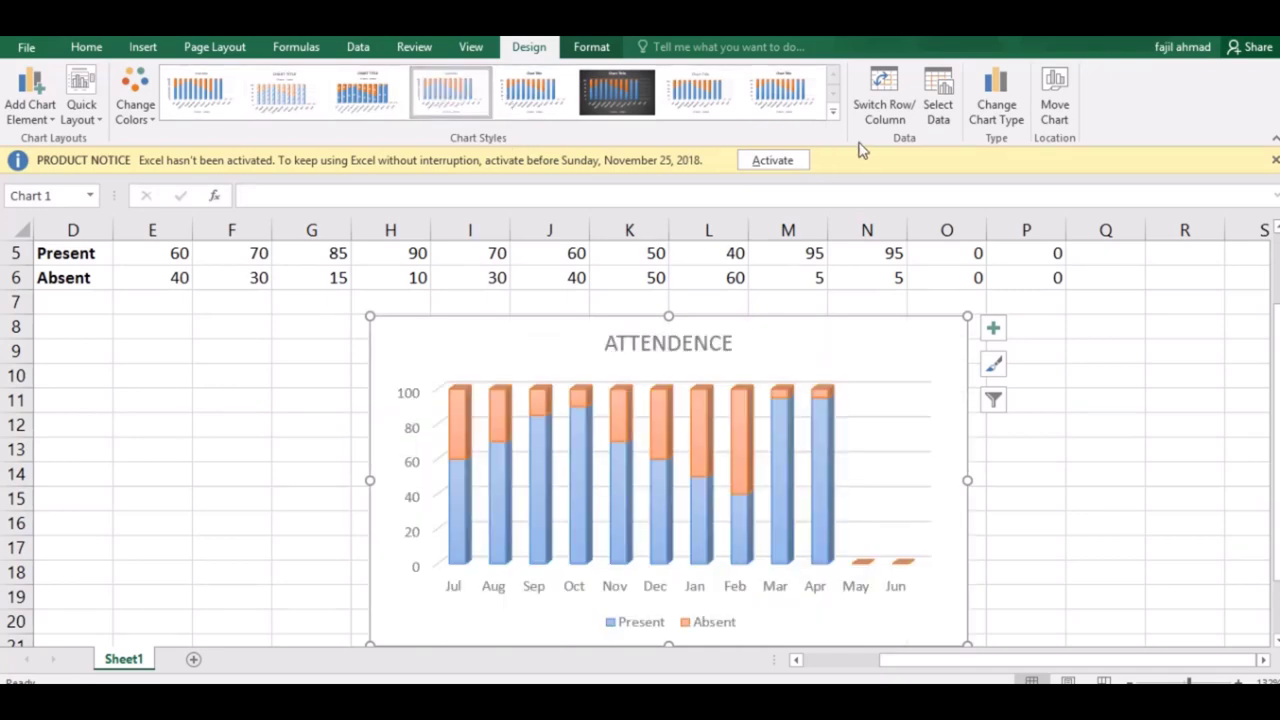
Step: Recolour the series green and blue and apply a top-legend layout with data labels
left_click(135, 105)
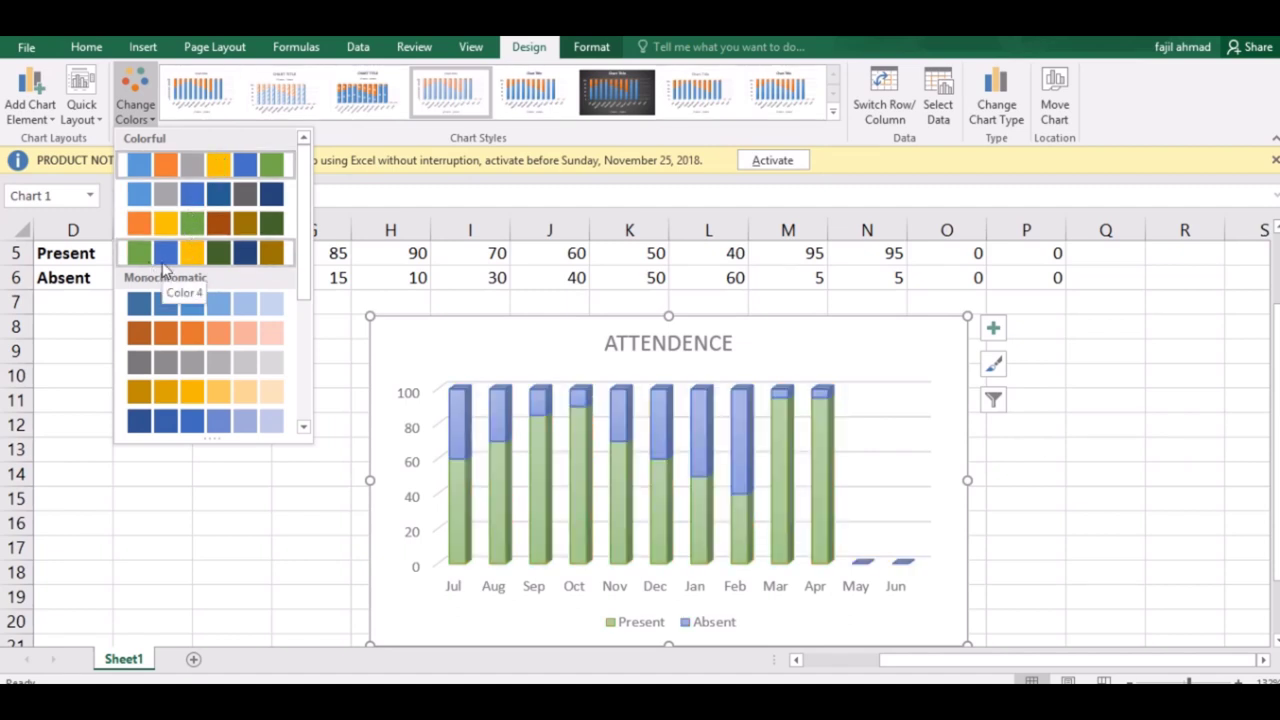
left_click(161, 257)
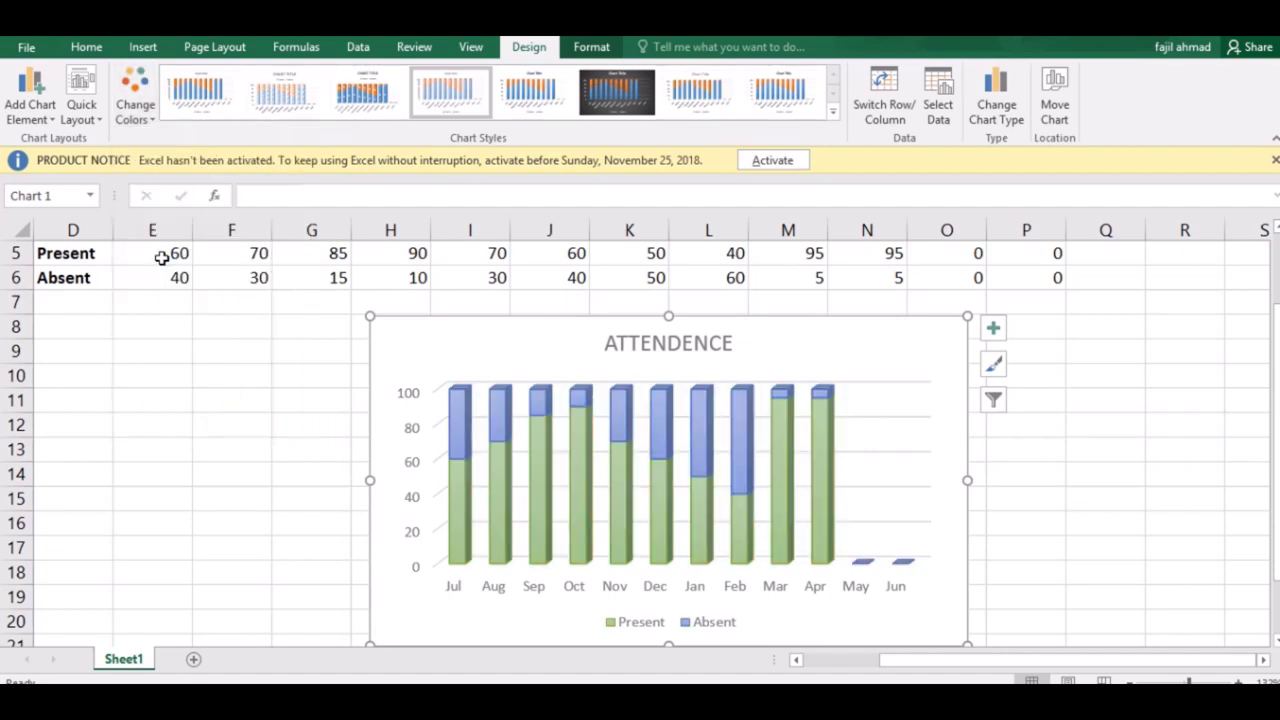
left_click(98, 120)
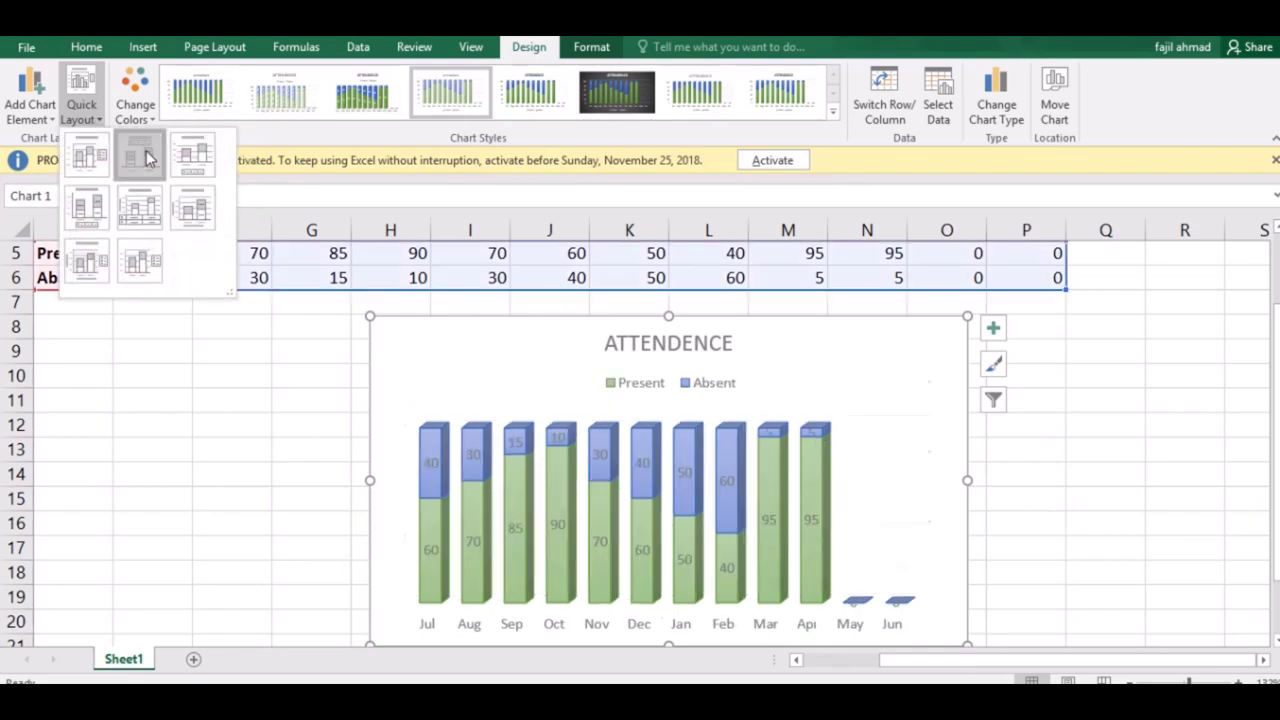
left_click(140, 155)
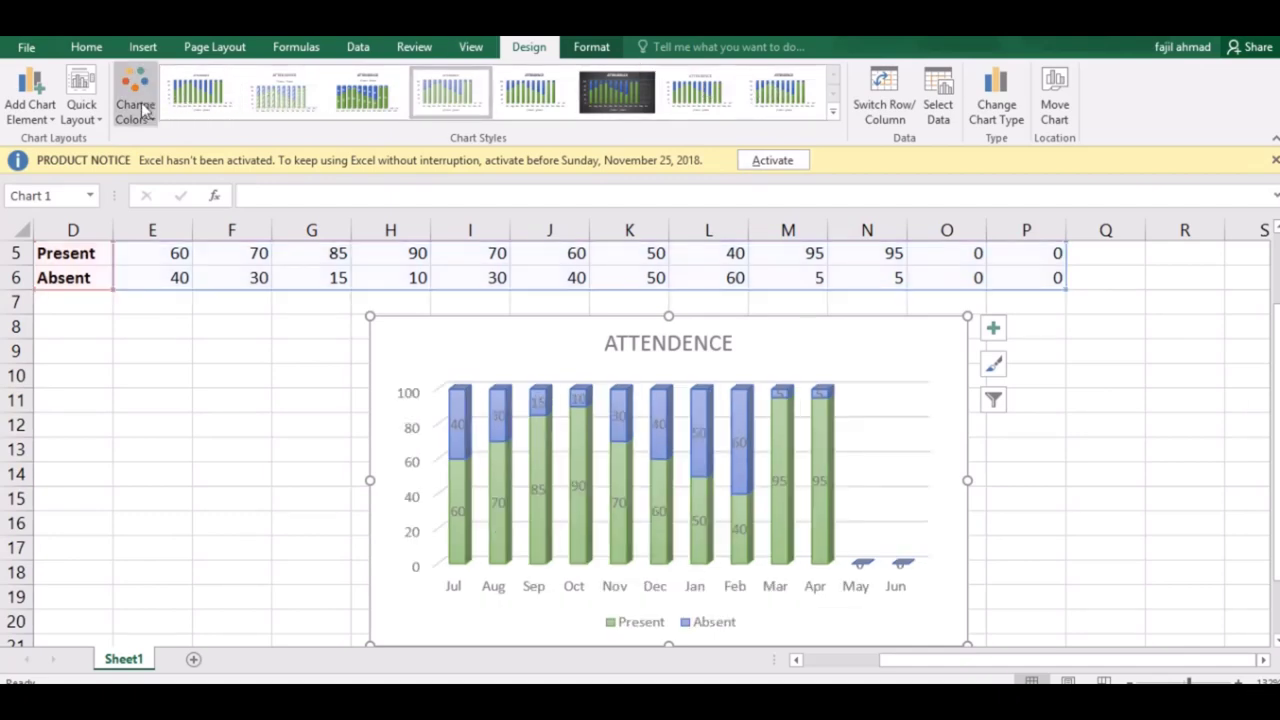
Step: Switch the palette to blue and orange and try a layout with axis titles
left_click(141, 102)
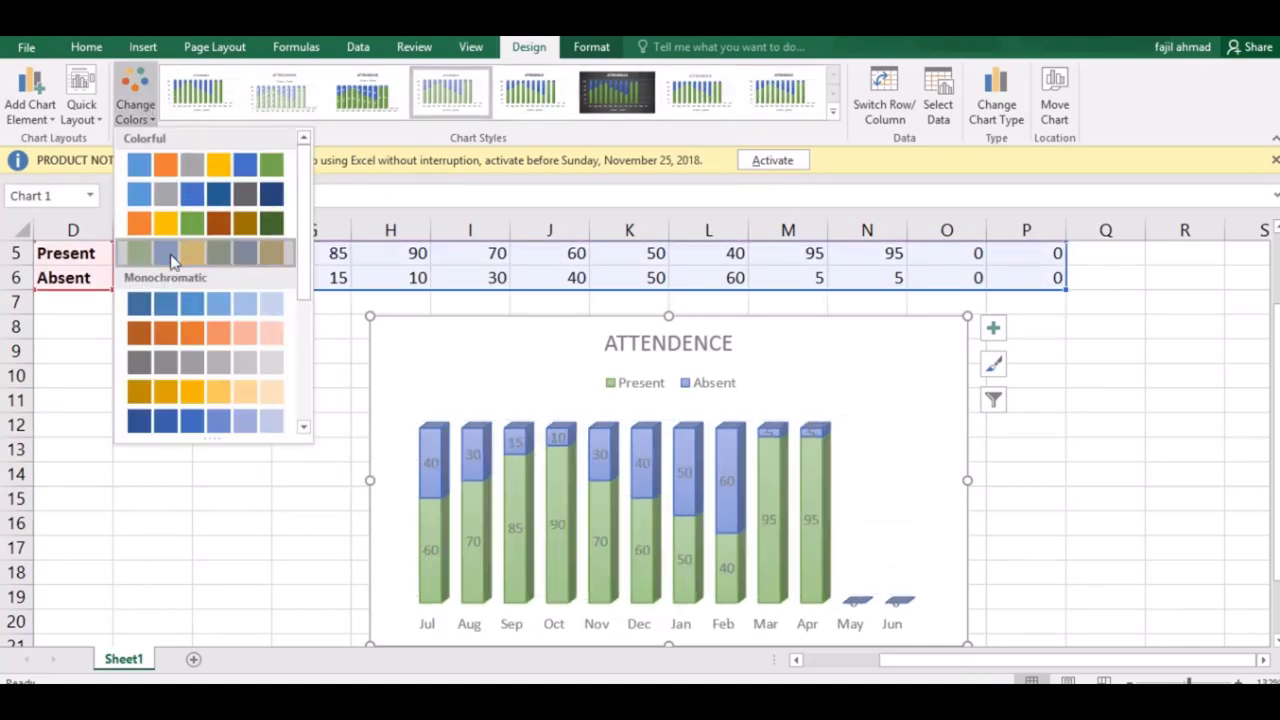
left_click(167, 253)
left_click(136, 108)
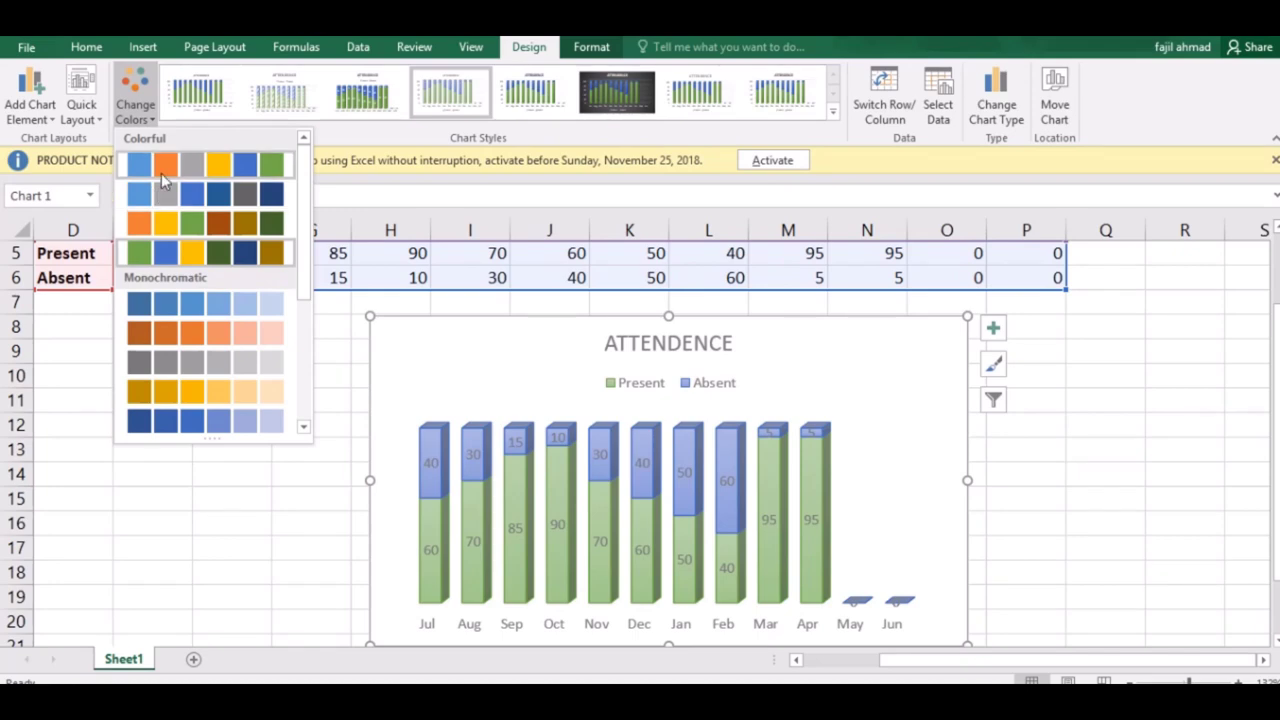
left_click(161, 173)
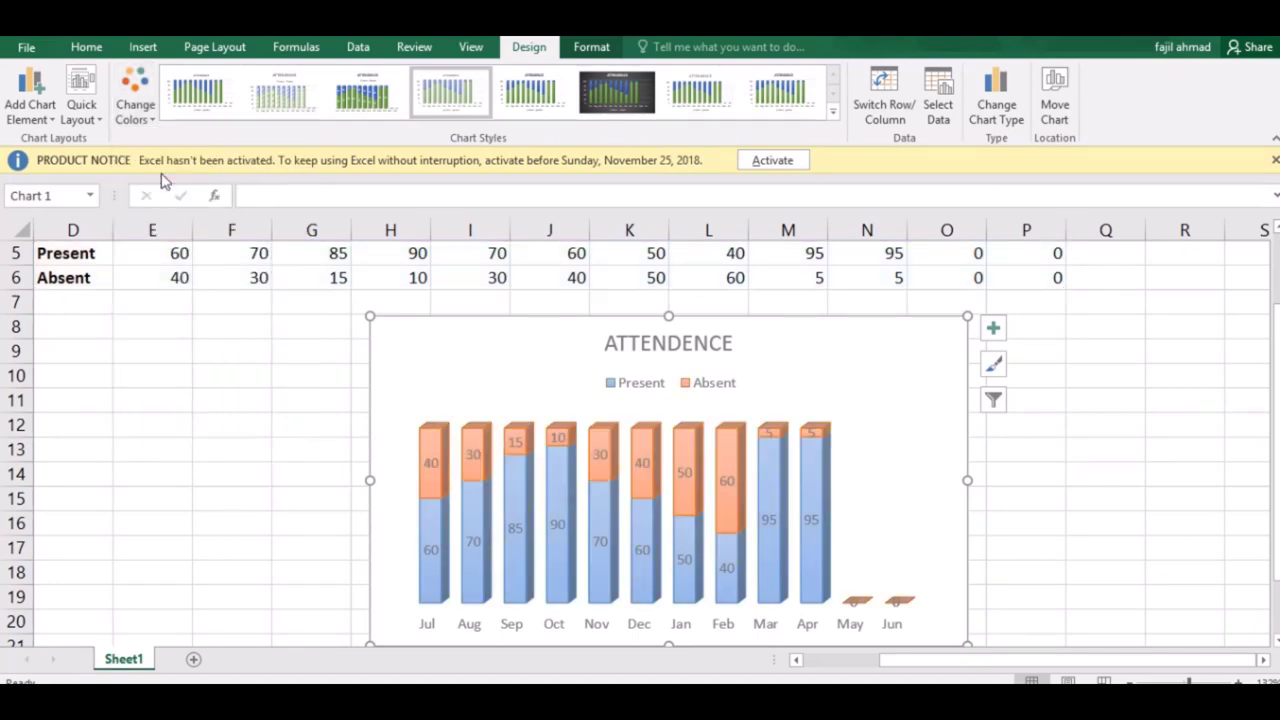
left_click(82, 100)
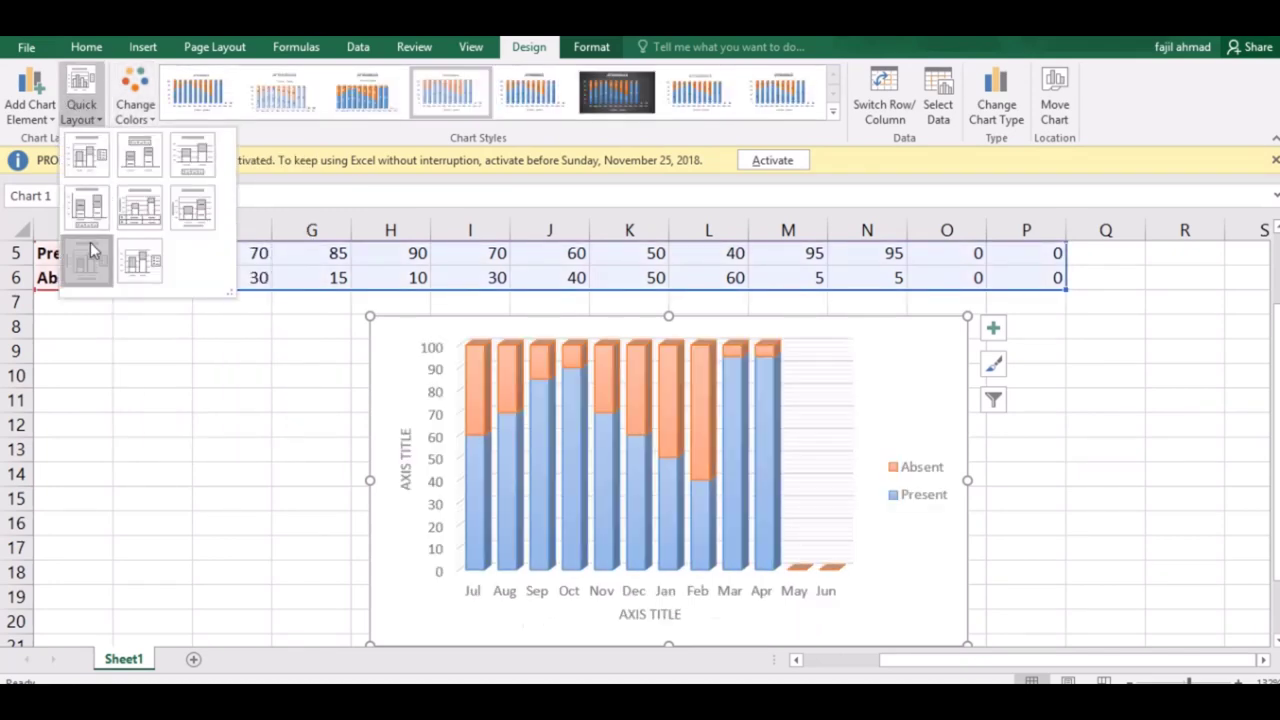
left_click(89, 257)
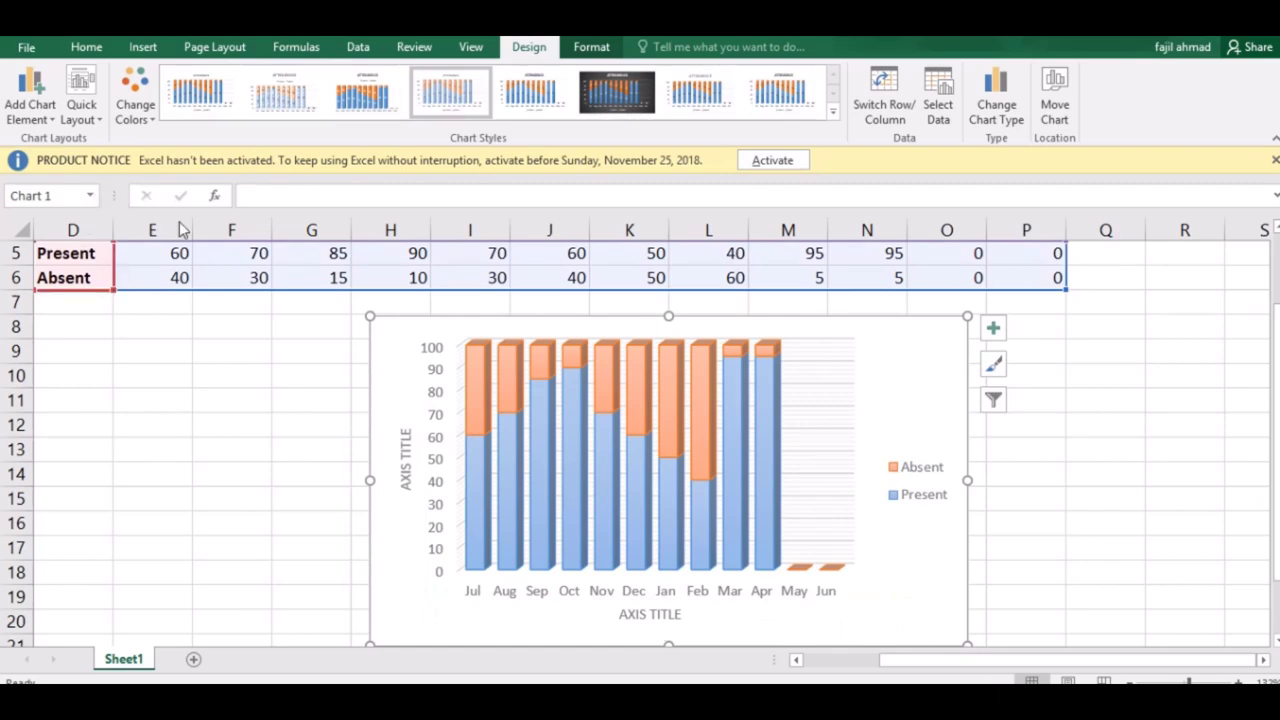
Step: Restore the top-legend layout with value labels on every column and review chart elements
left_click(135, 100)
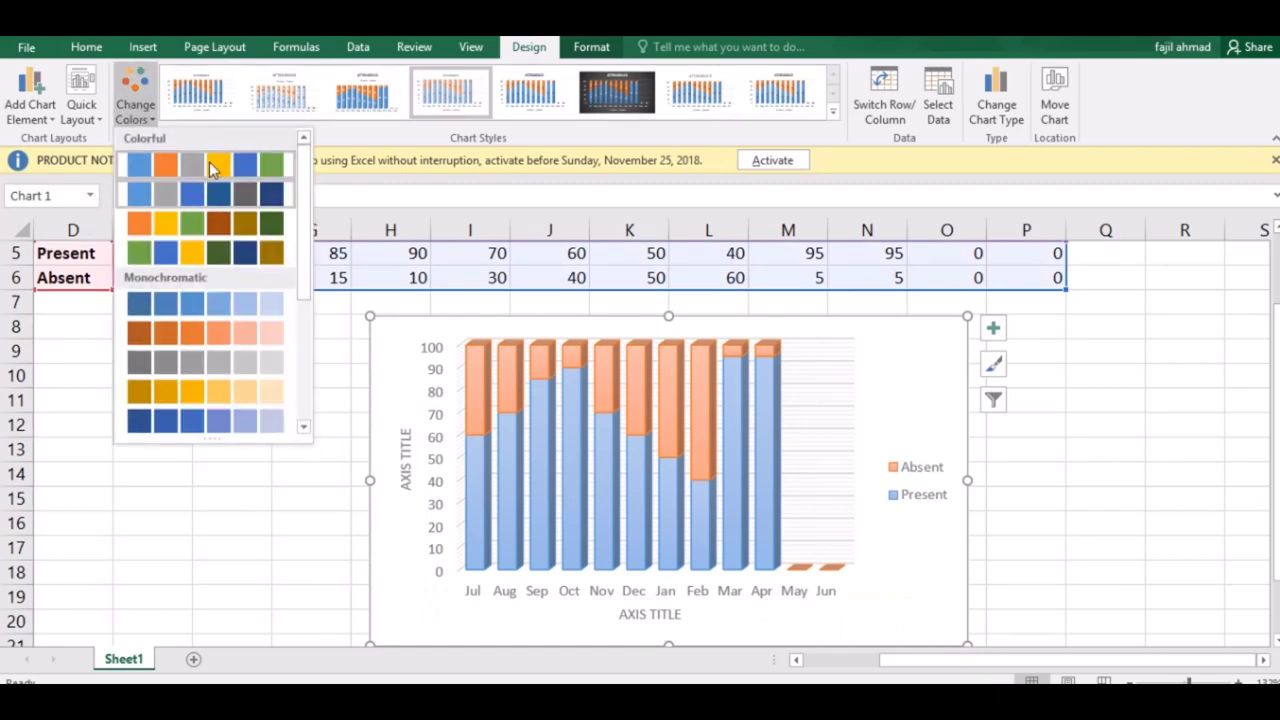
left_click(82, 100)
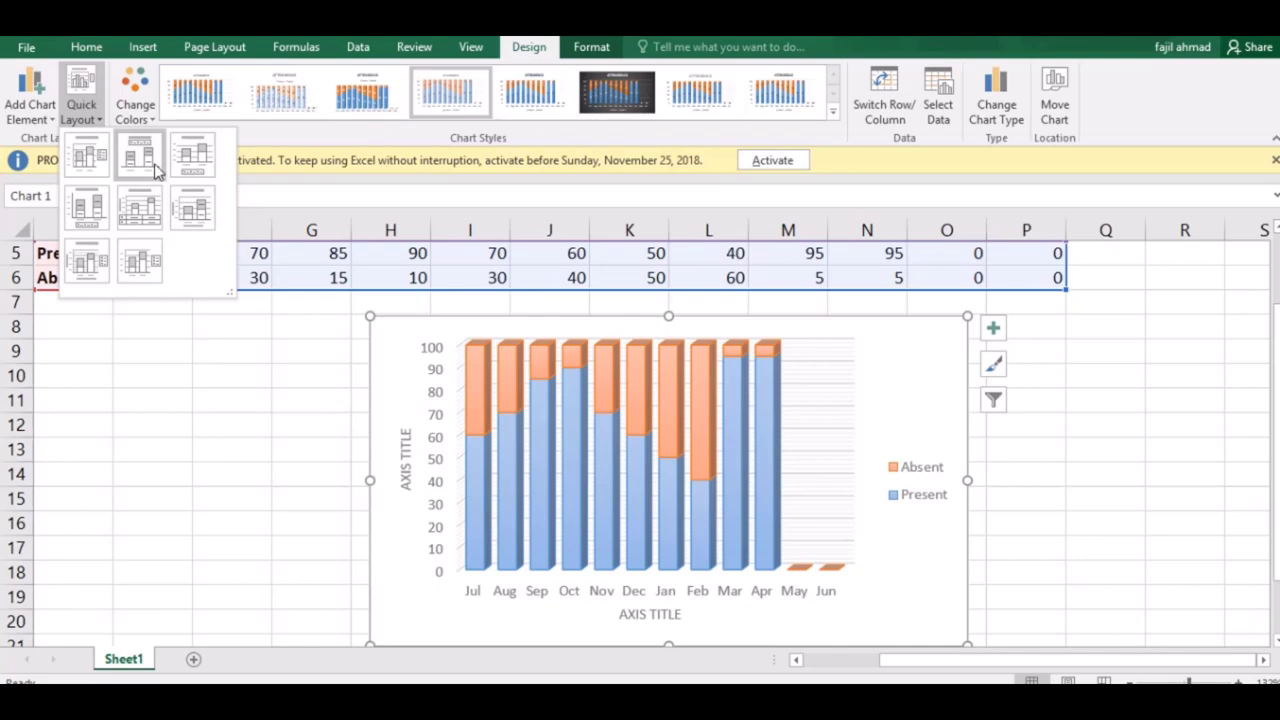
left_click(140, 155)
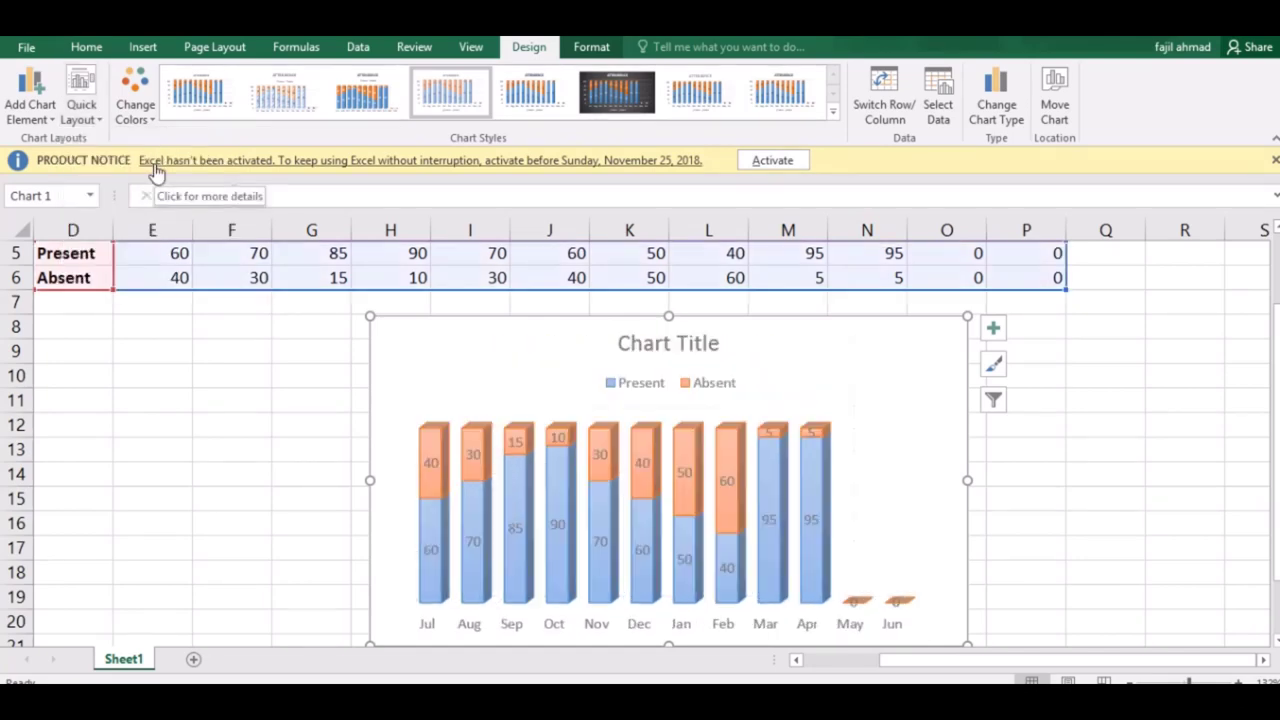
left_click(589, 435)
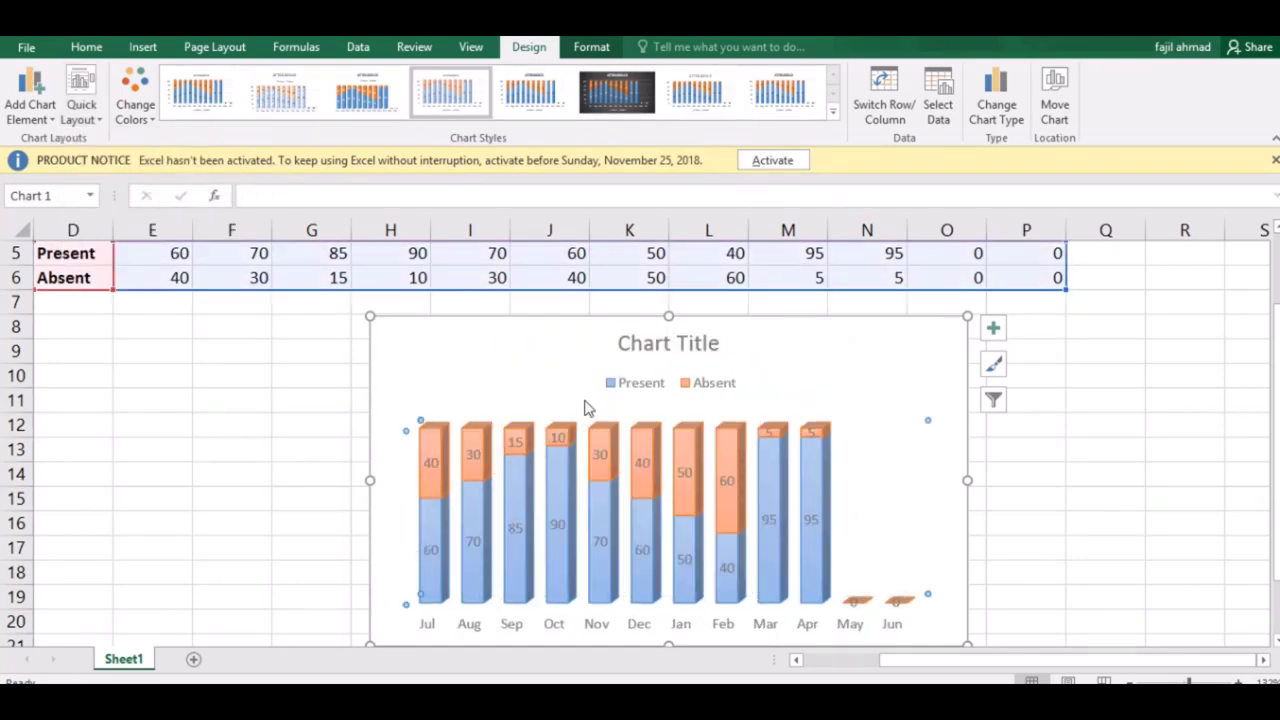
left_click(39, 107)
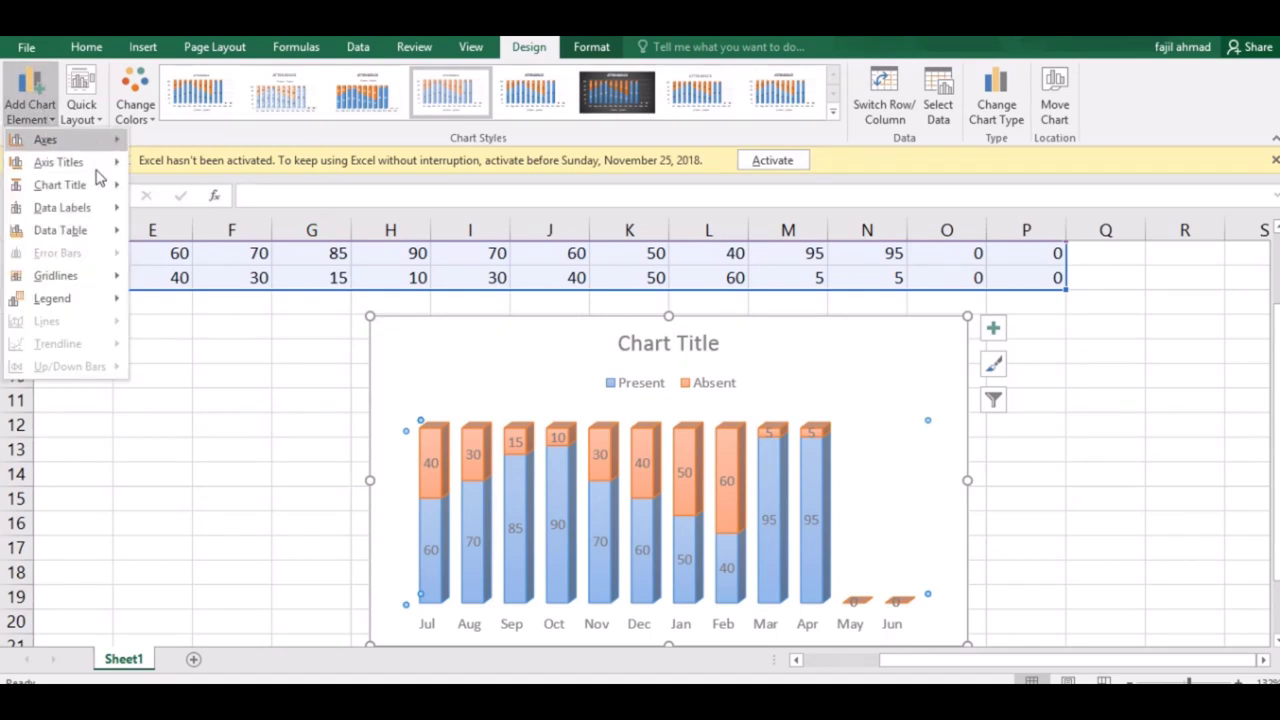
mouse_move(62, 185)
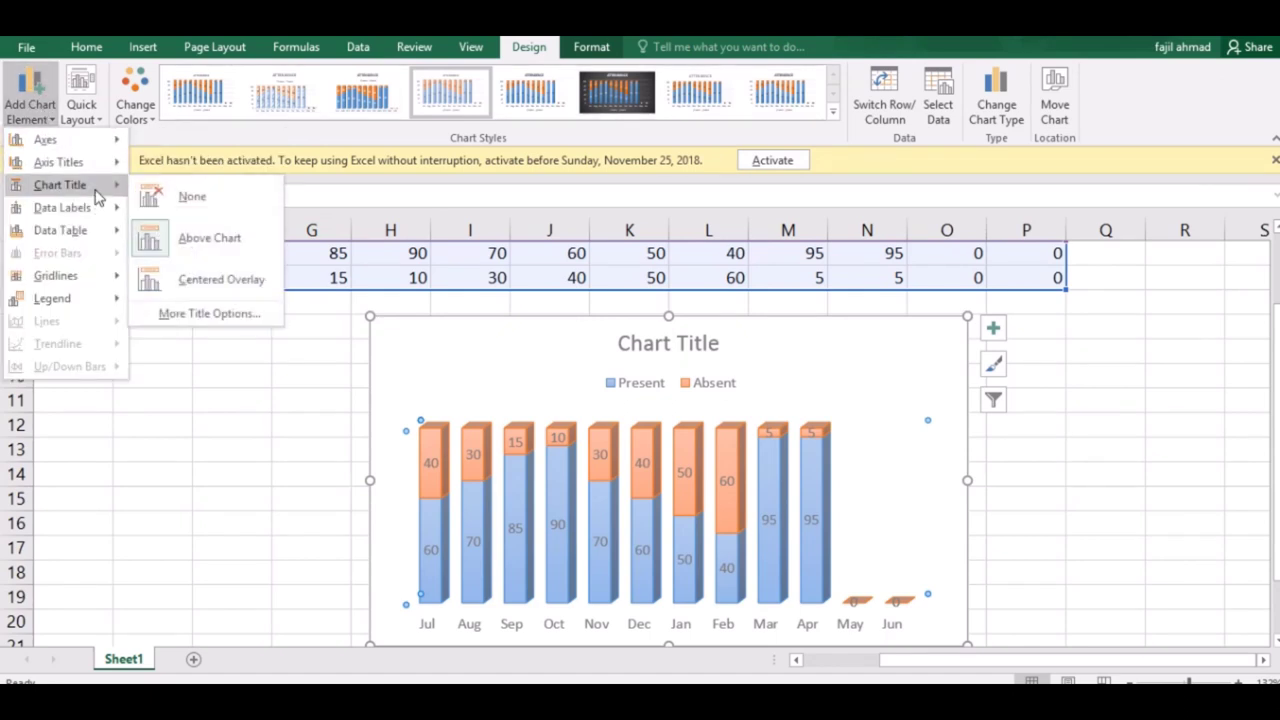
left_click(439, 446)
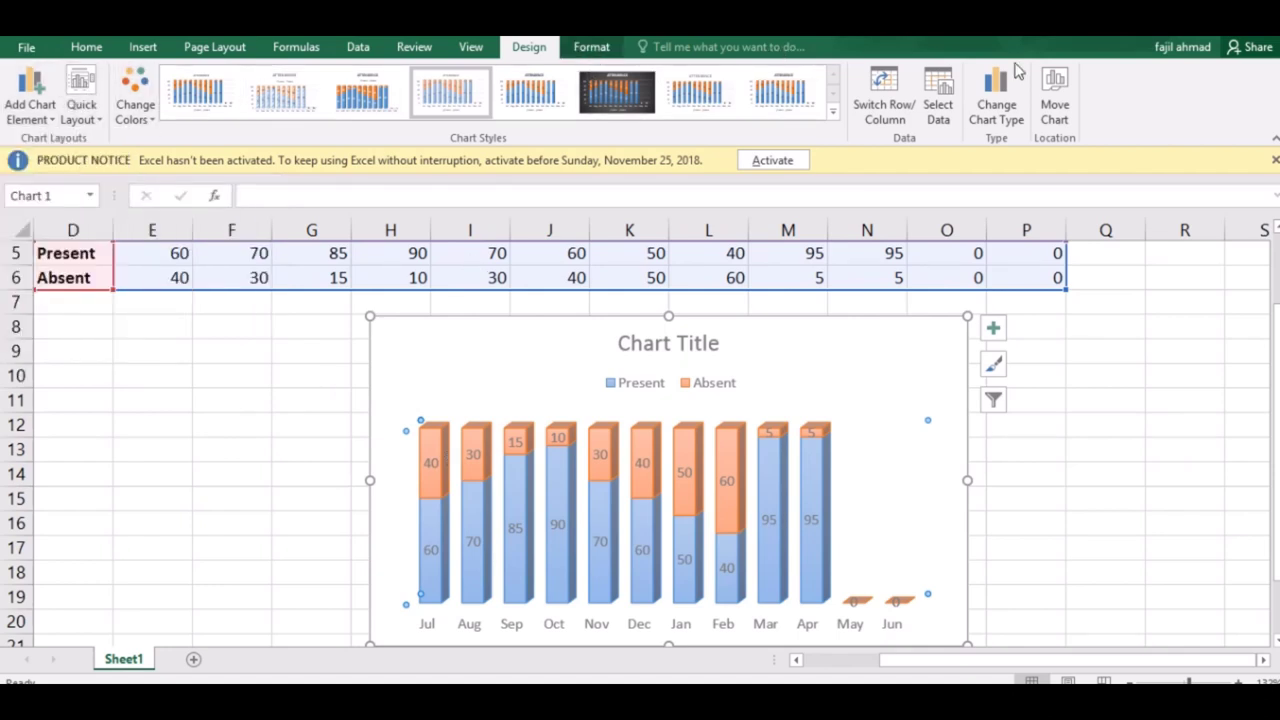
left_click(998, 108)
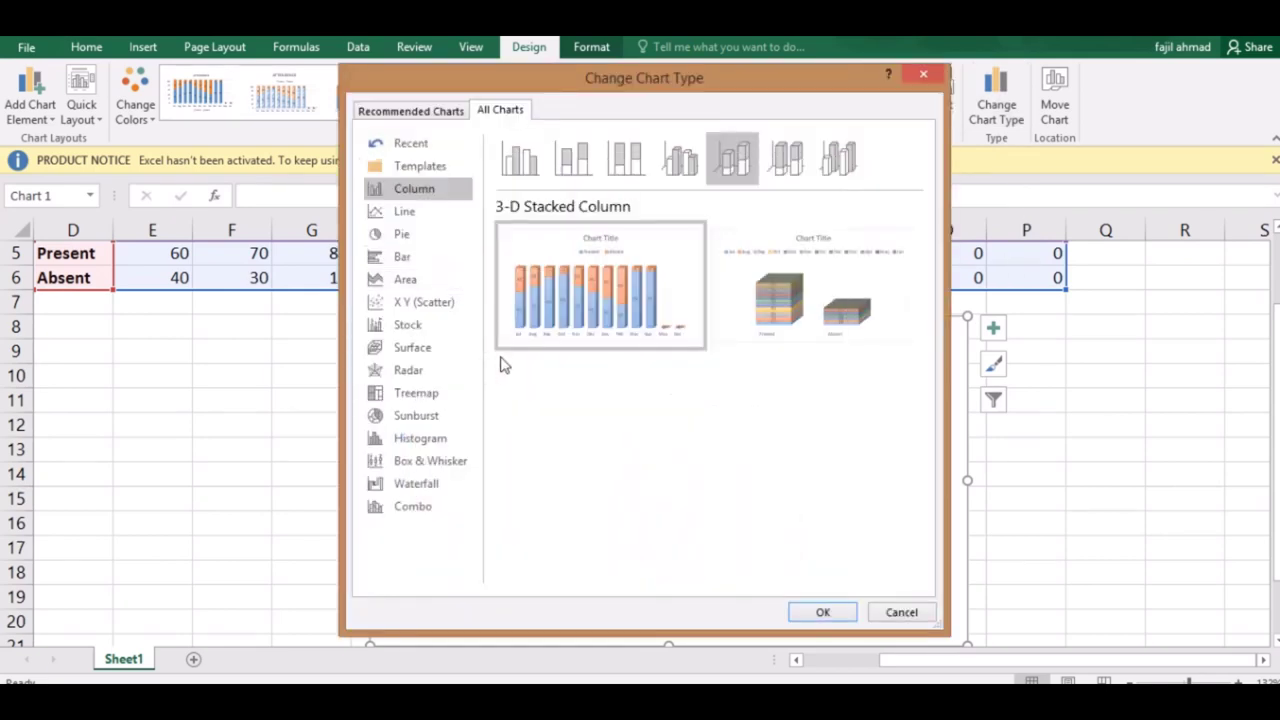
Step: Convert the chart to a pie and apply a layout with percentage labels
left_click(401, 234)
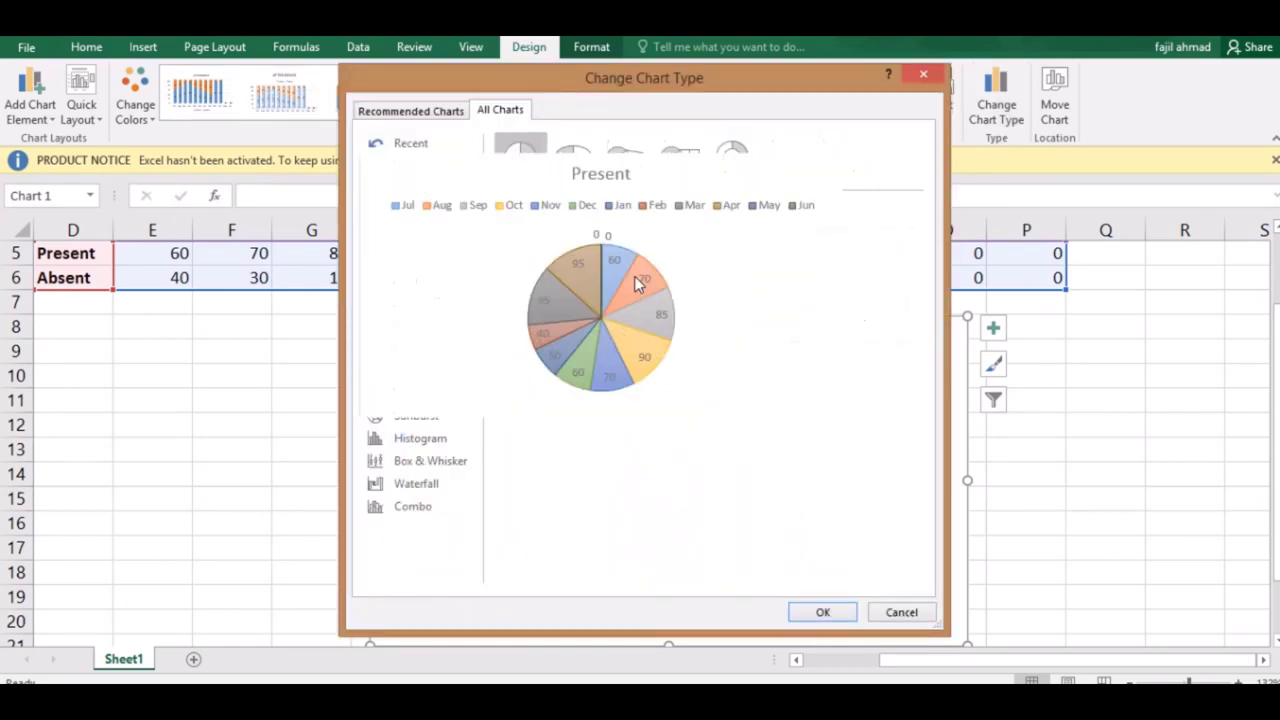
left_click(820, 612)
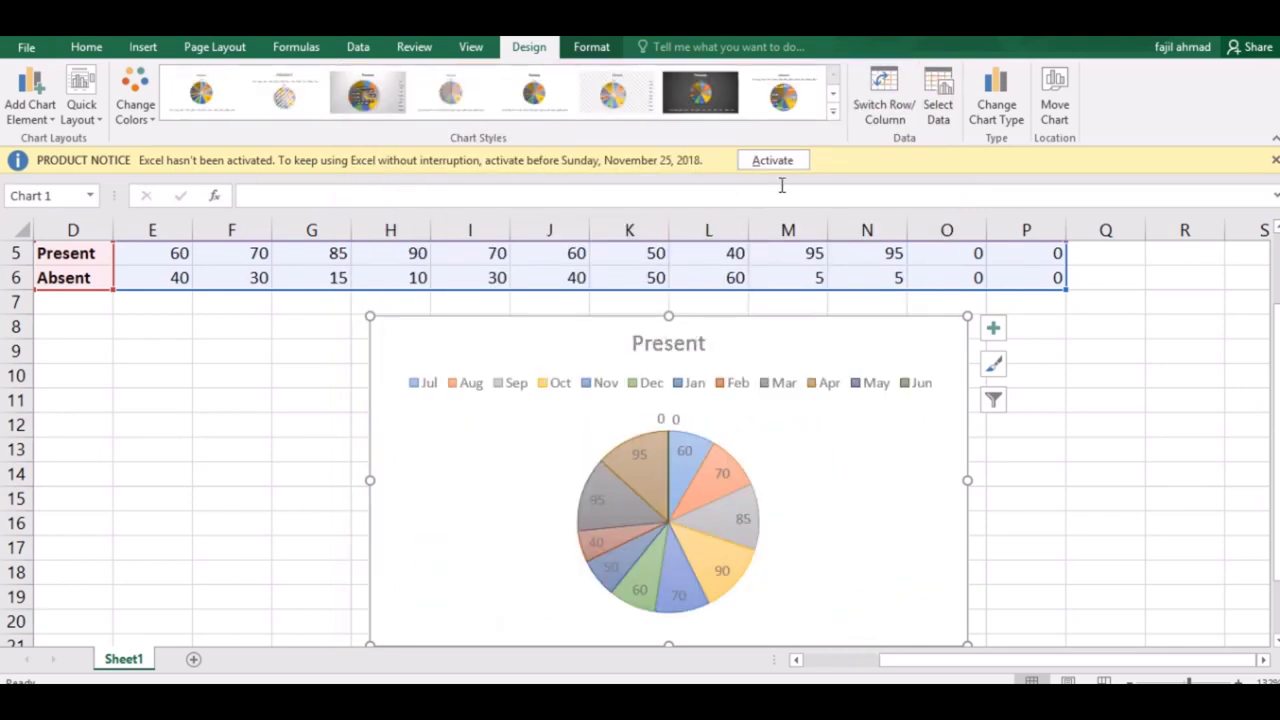
left_click(81, 95)
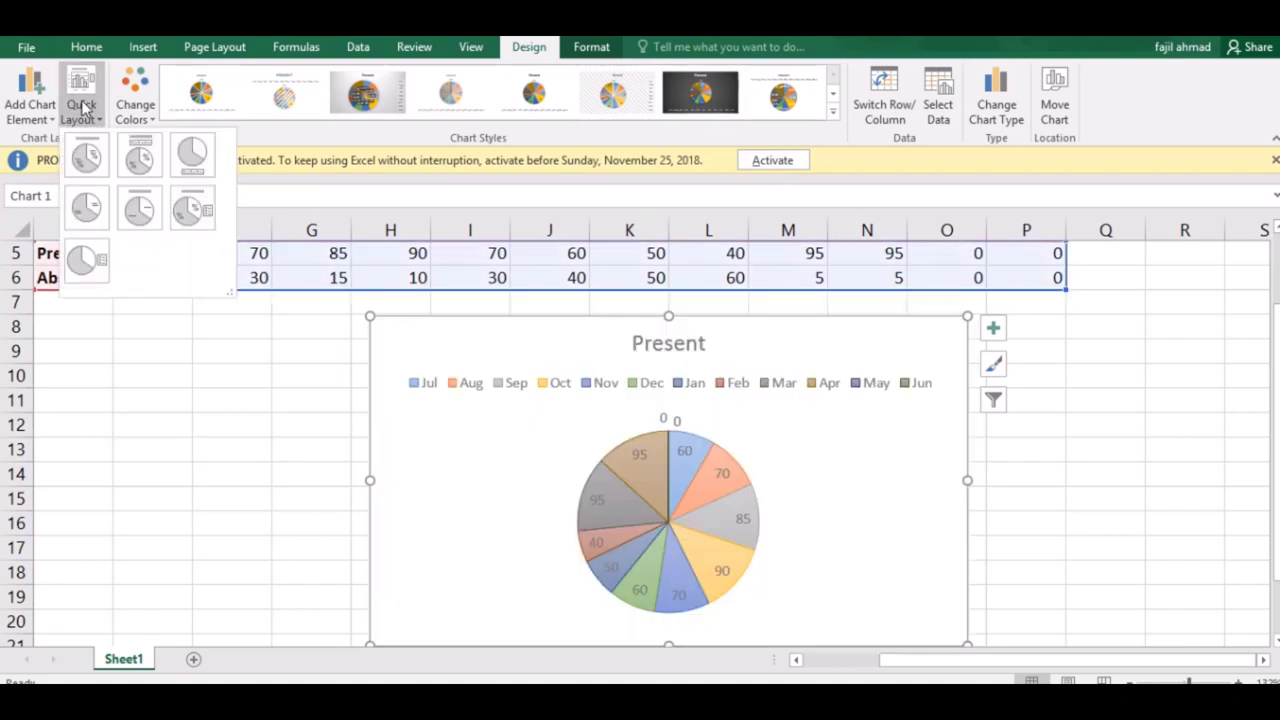
left_click(139, 157)
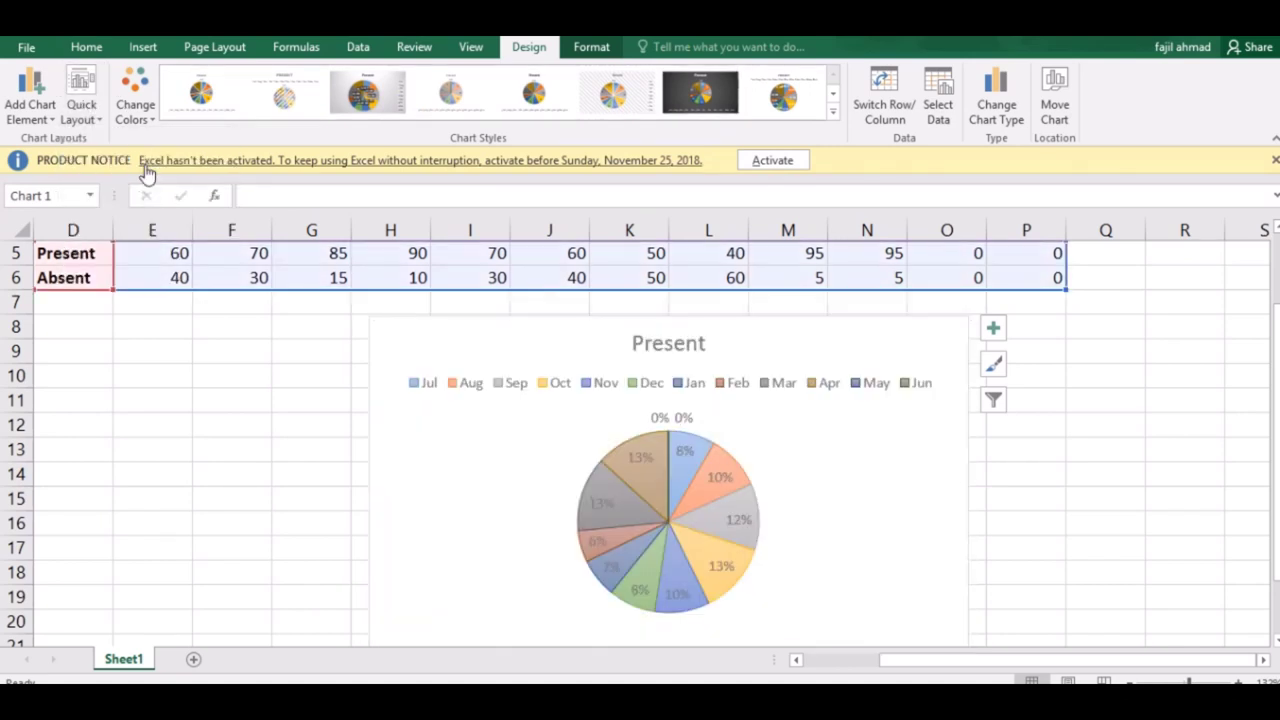
Step: Apply a Quick Layout that puts the month legend on the right
left_click(137, 111)
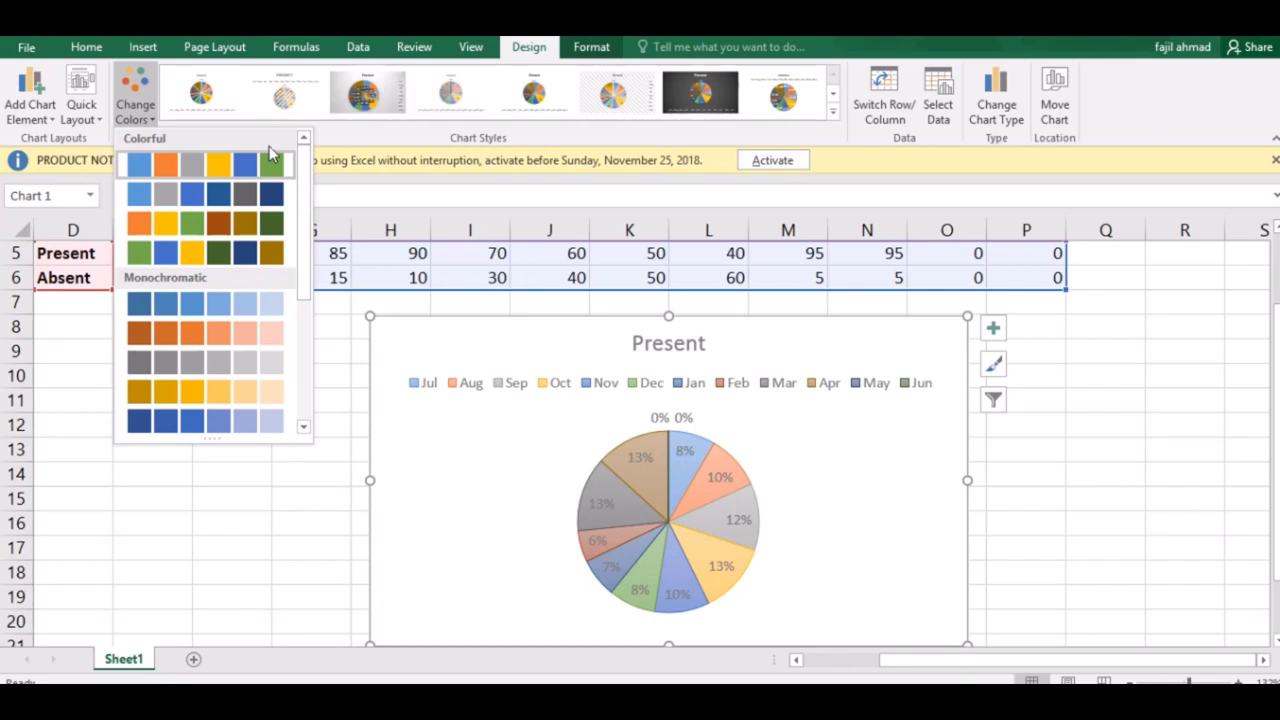
left_click(98, 108)
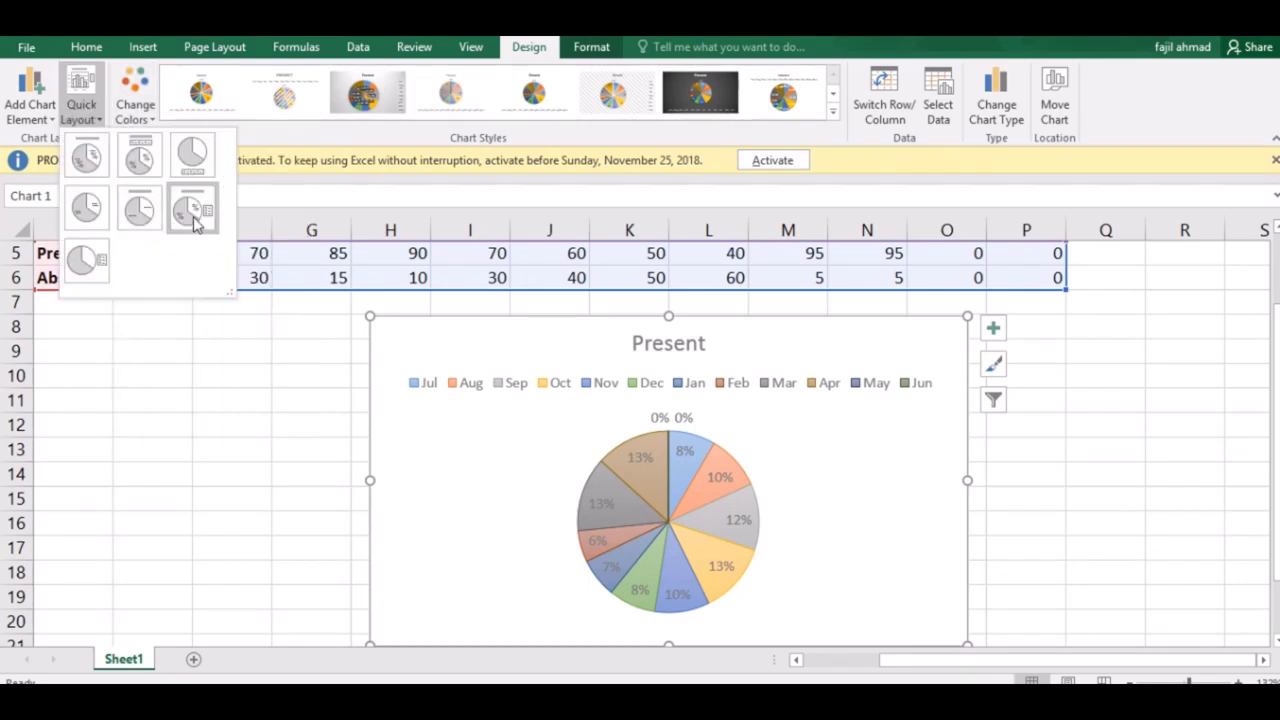
left_click(195, 220)
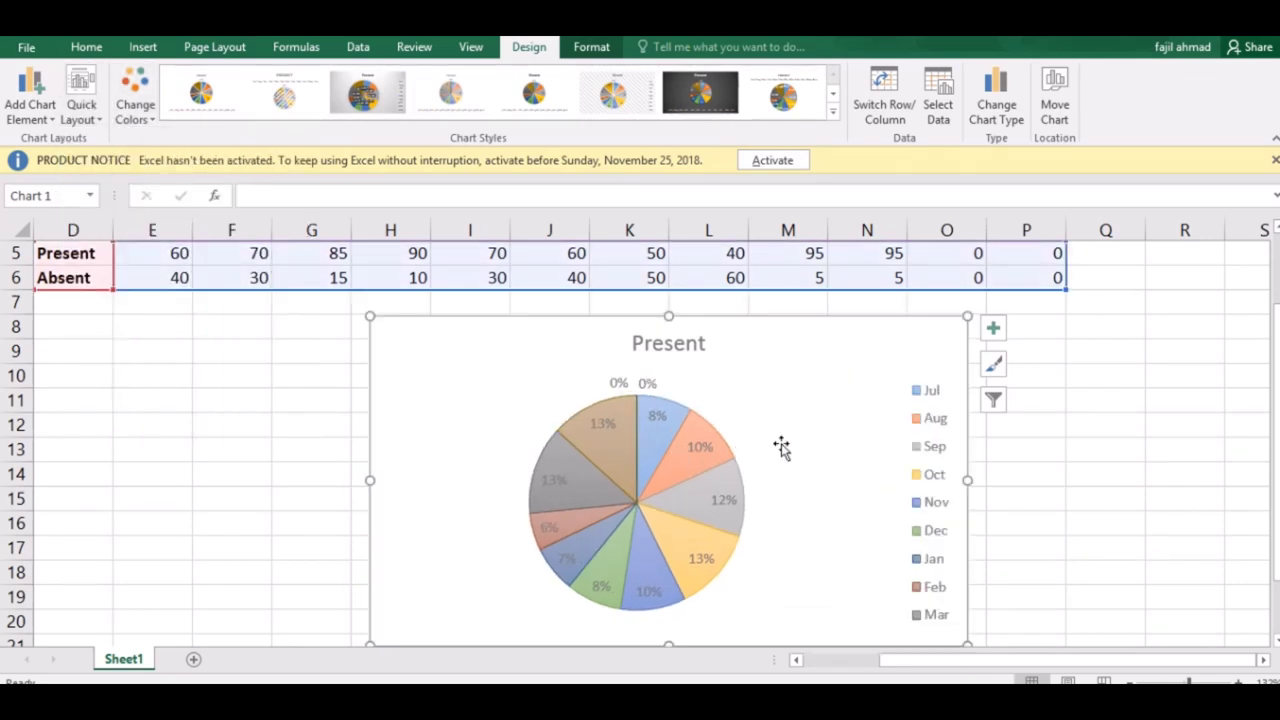
left_click(622, 432)
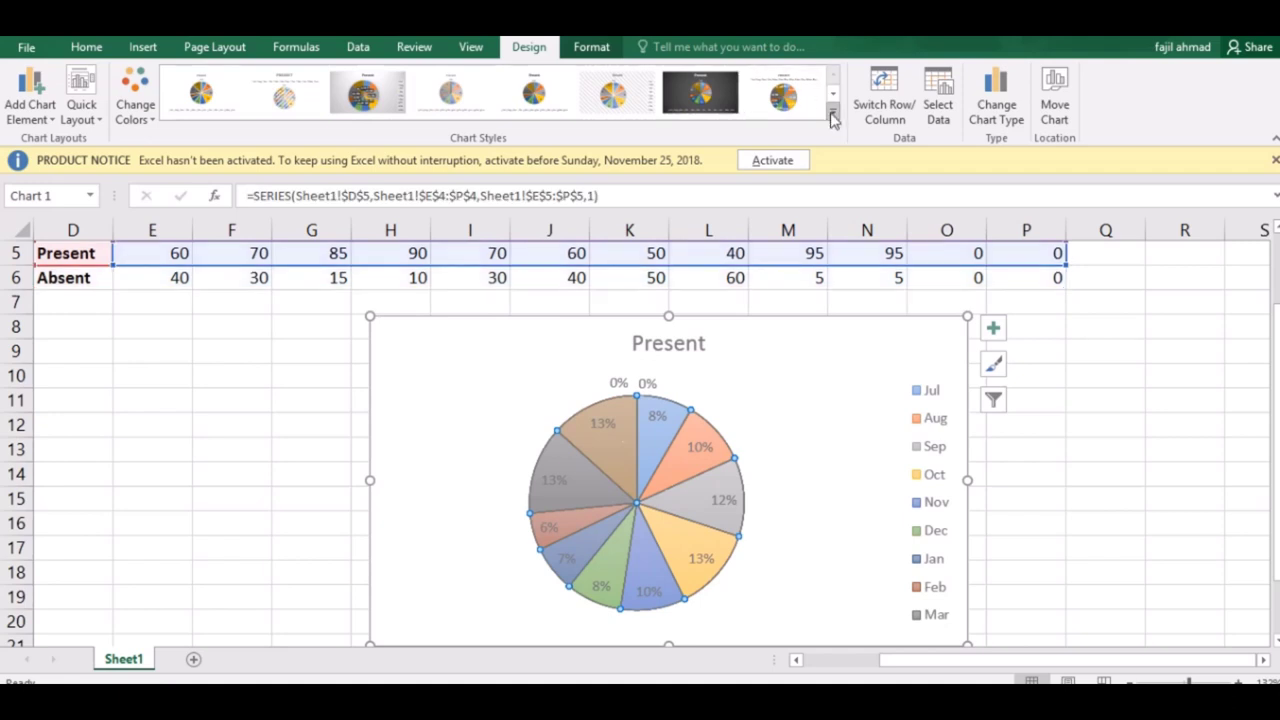
Step: Apply the last chart style for a bold uppercase PRESENT title and top legend
left_click(805, 100)
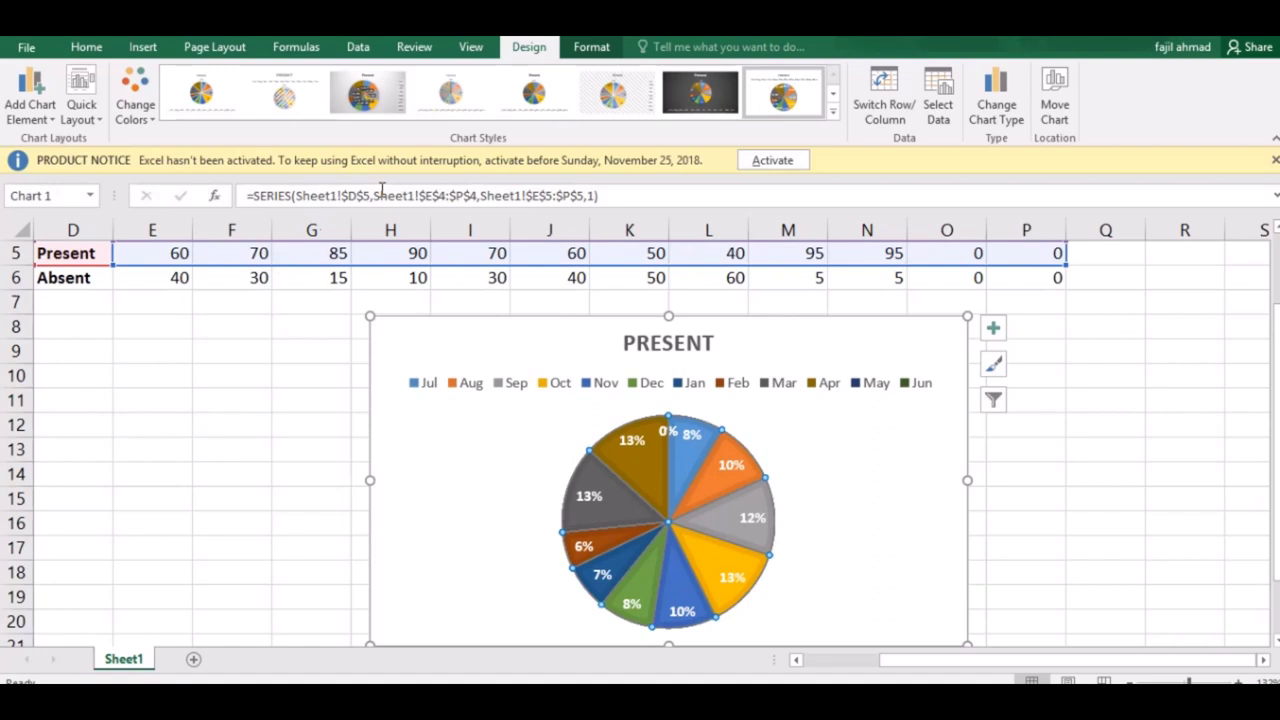
left_click(90, 198)
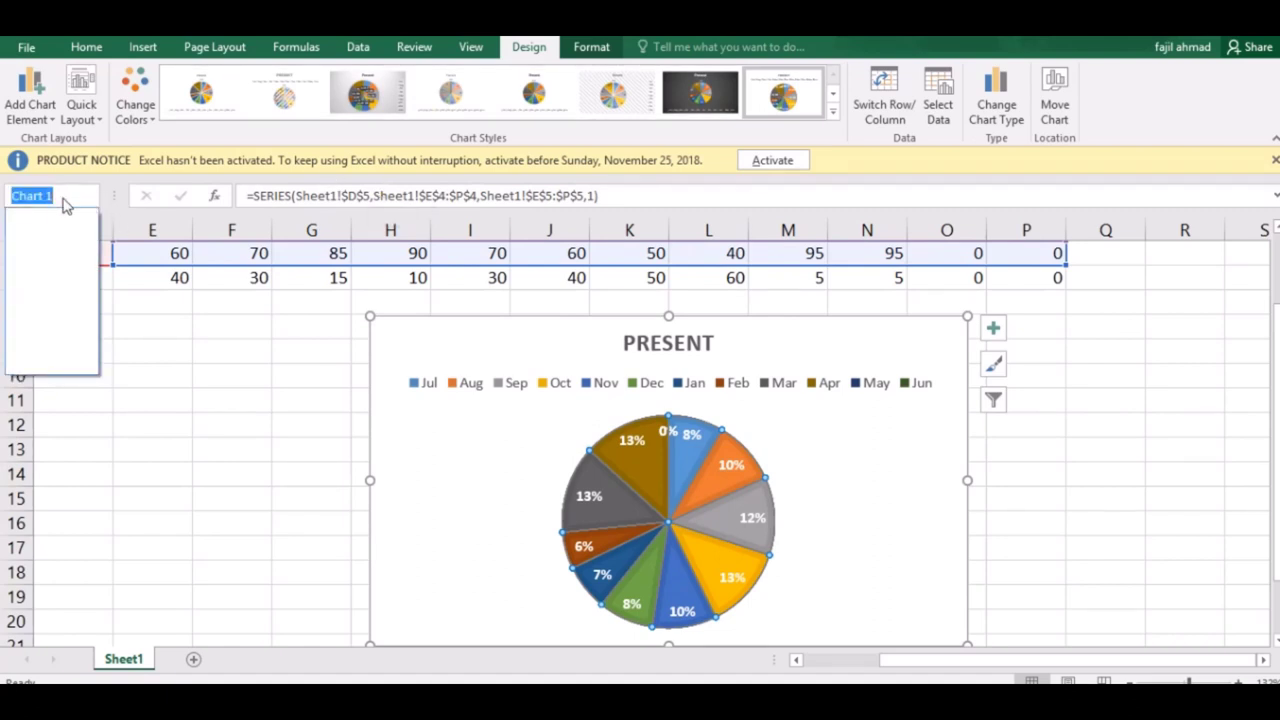
type("cHART")
key("Escape")
left_click(559, 459)
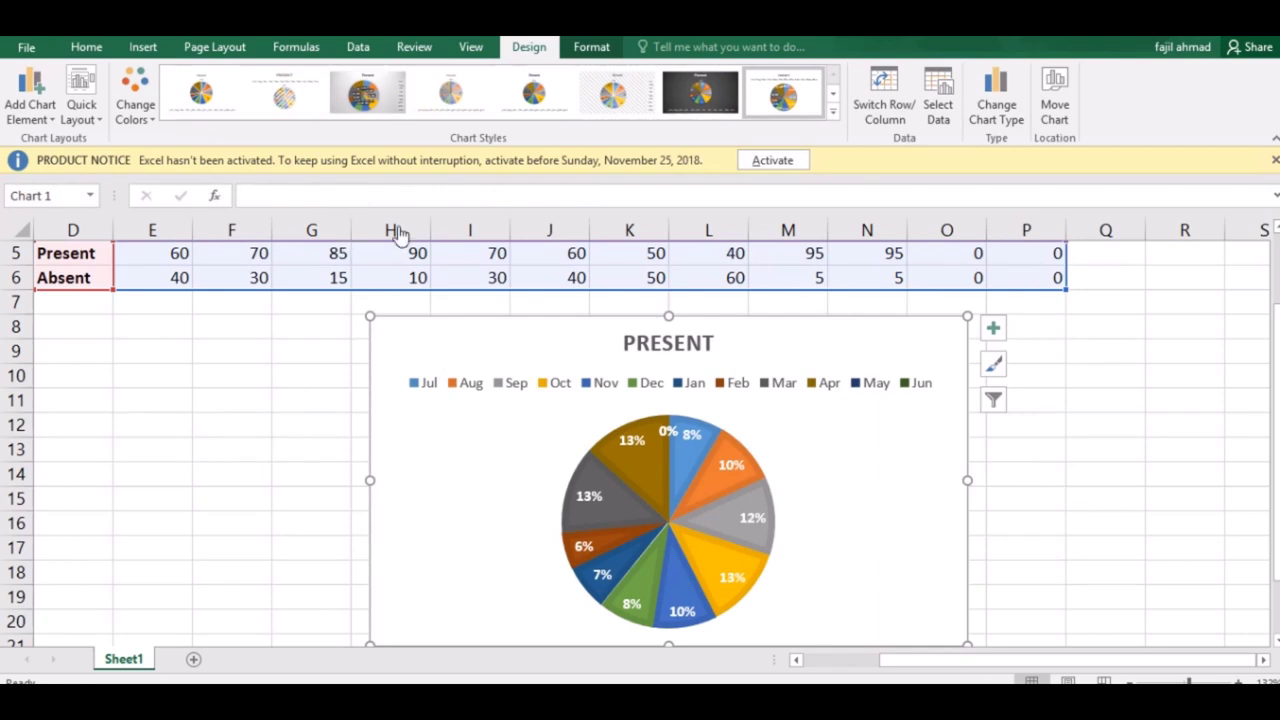
key("Down")
key("Down")
key("Down")
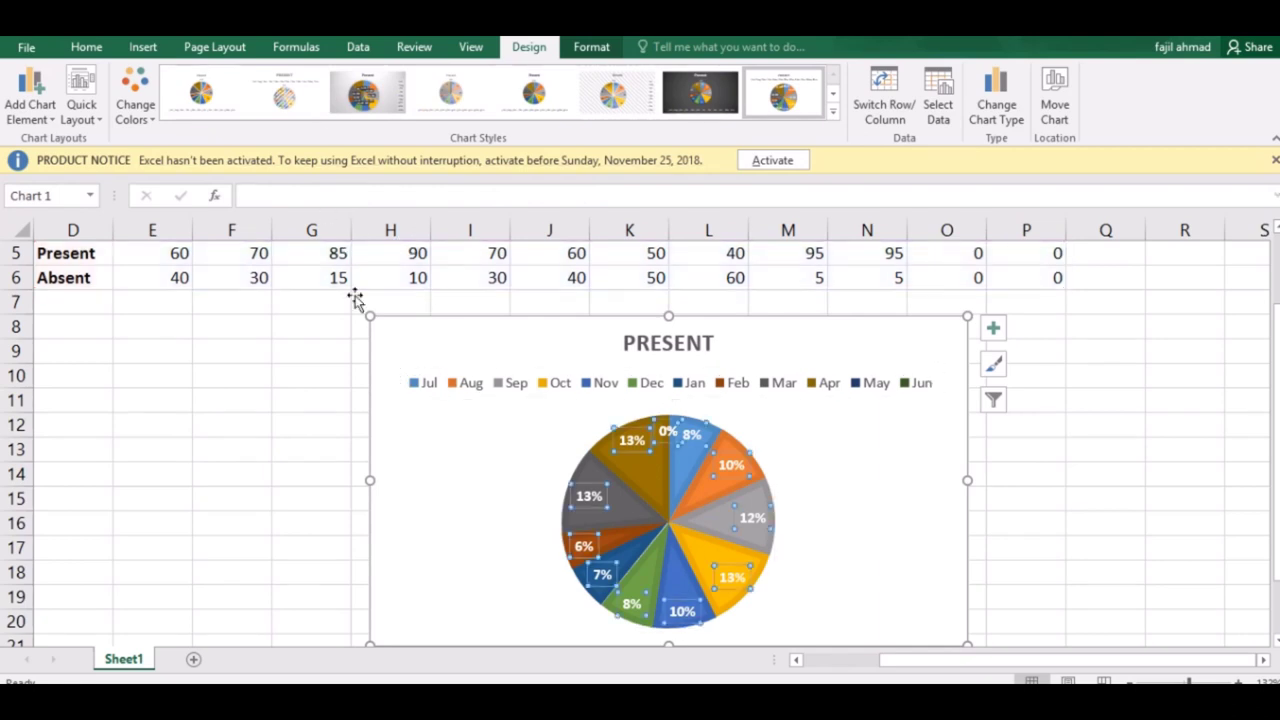
Step: Snip a rectangle around the PRESENT pie chart with Snipping Tool
left_click(287, 449)
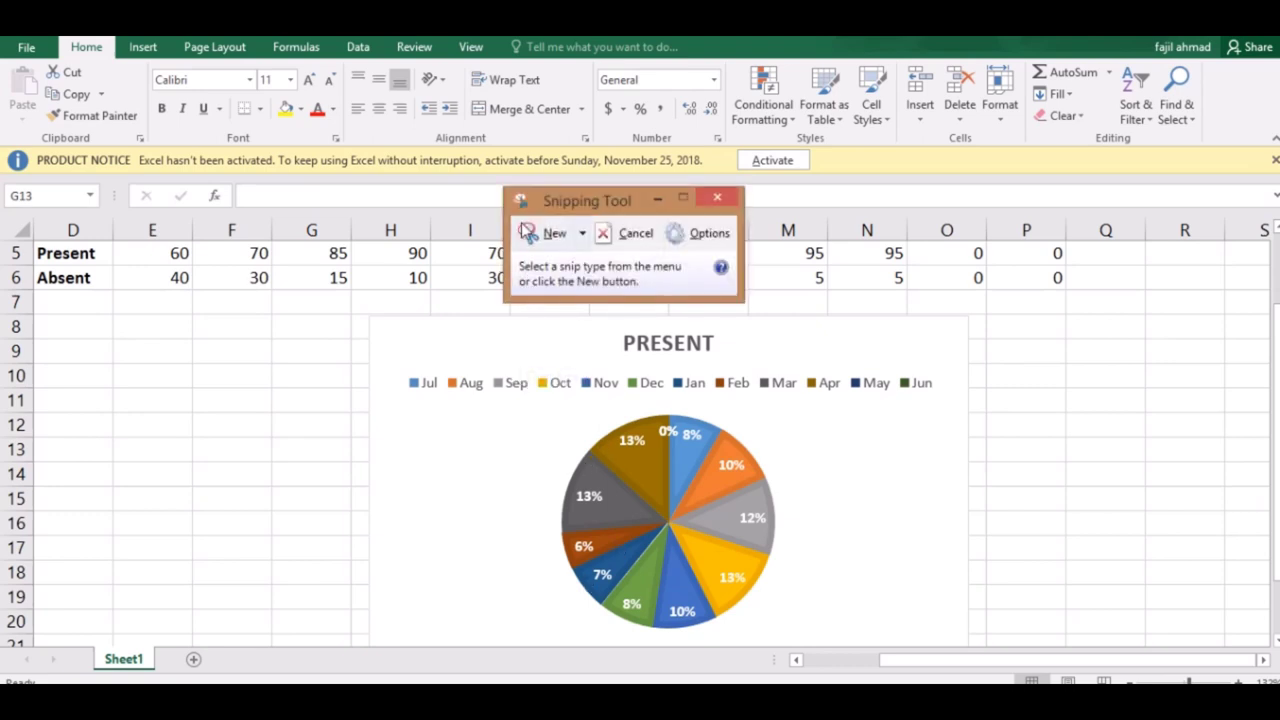
left_click(546, 233)
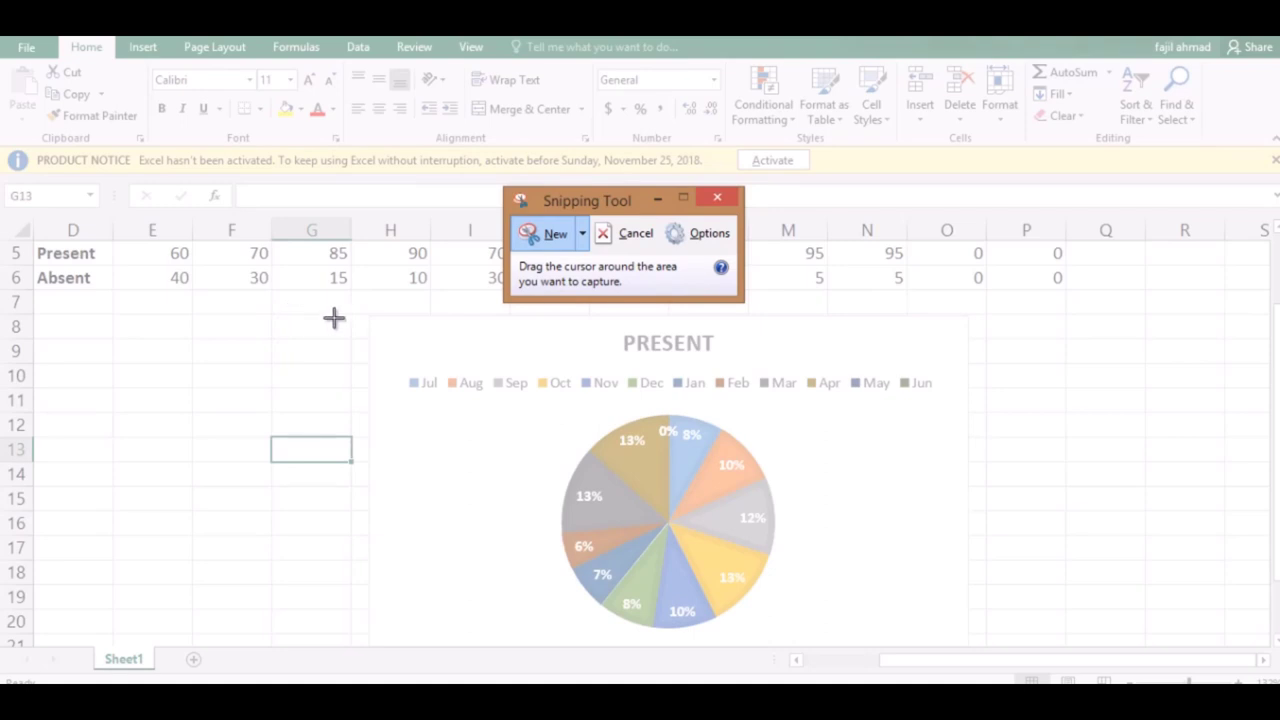
mouse_move(357, 311)
left_mouse_down()
mouse_move(677, 371)
mouse_move(937, 503)
mouse_move(980, 640)
left_mouse_up()
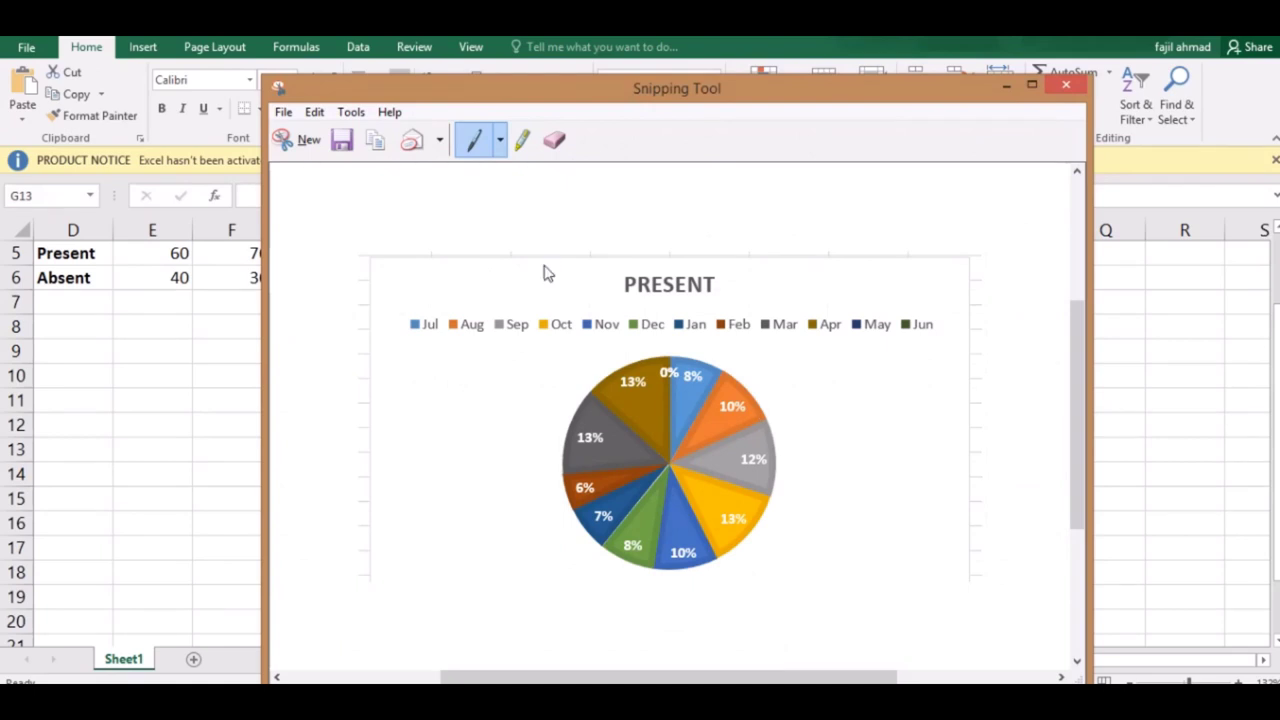
Step: Save the snip to the Desktop as Capture in PNG format
key("ctrl+s")
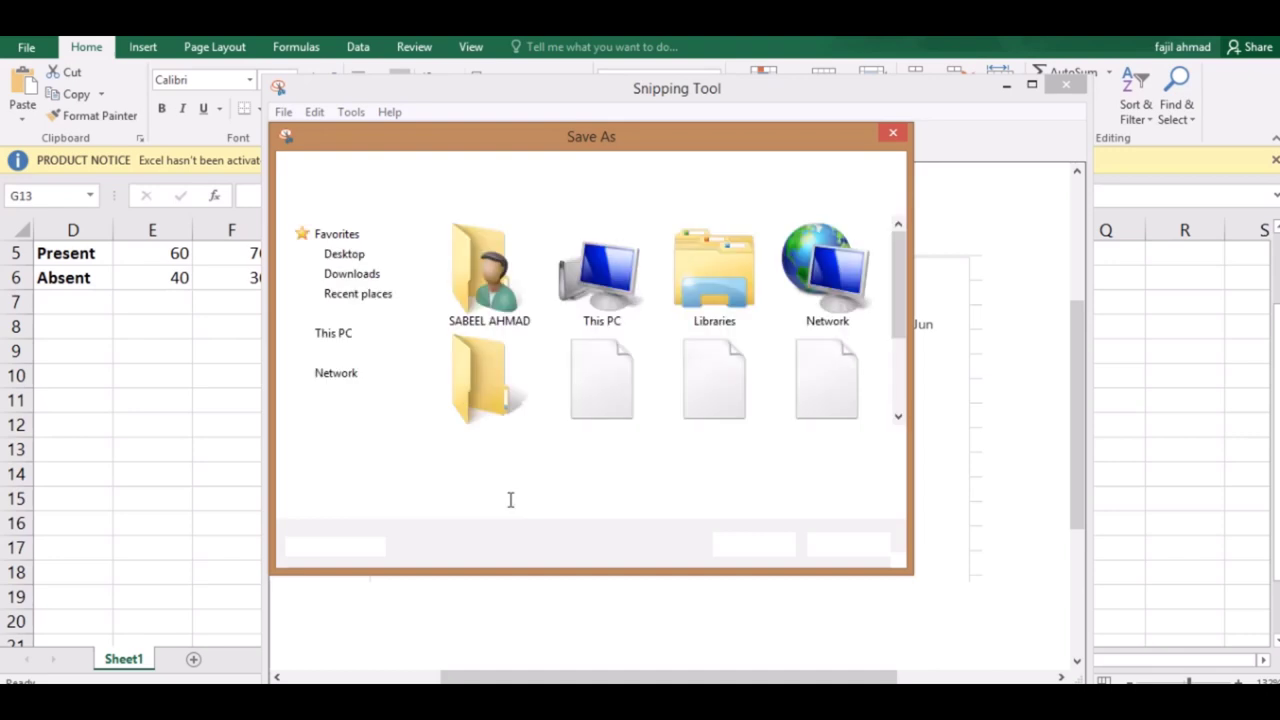
left_click(606, 468)
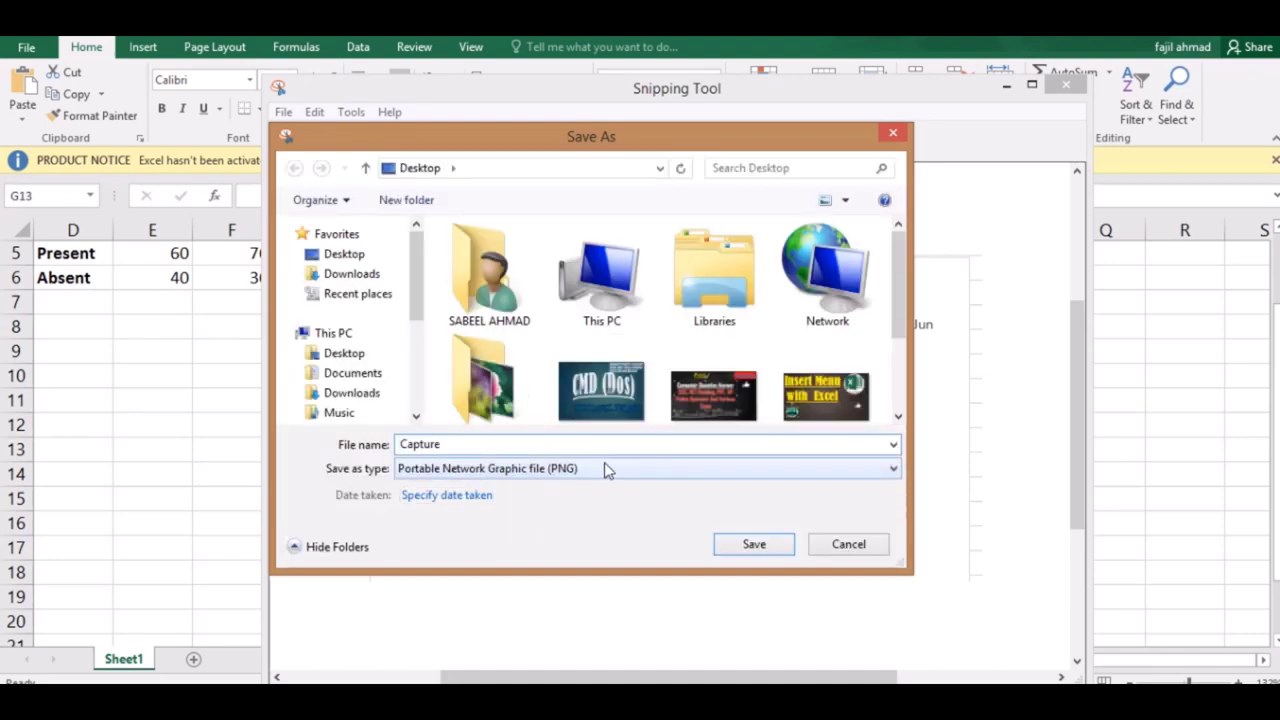
left_click(606, 466)
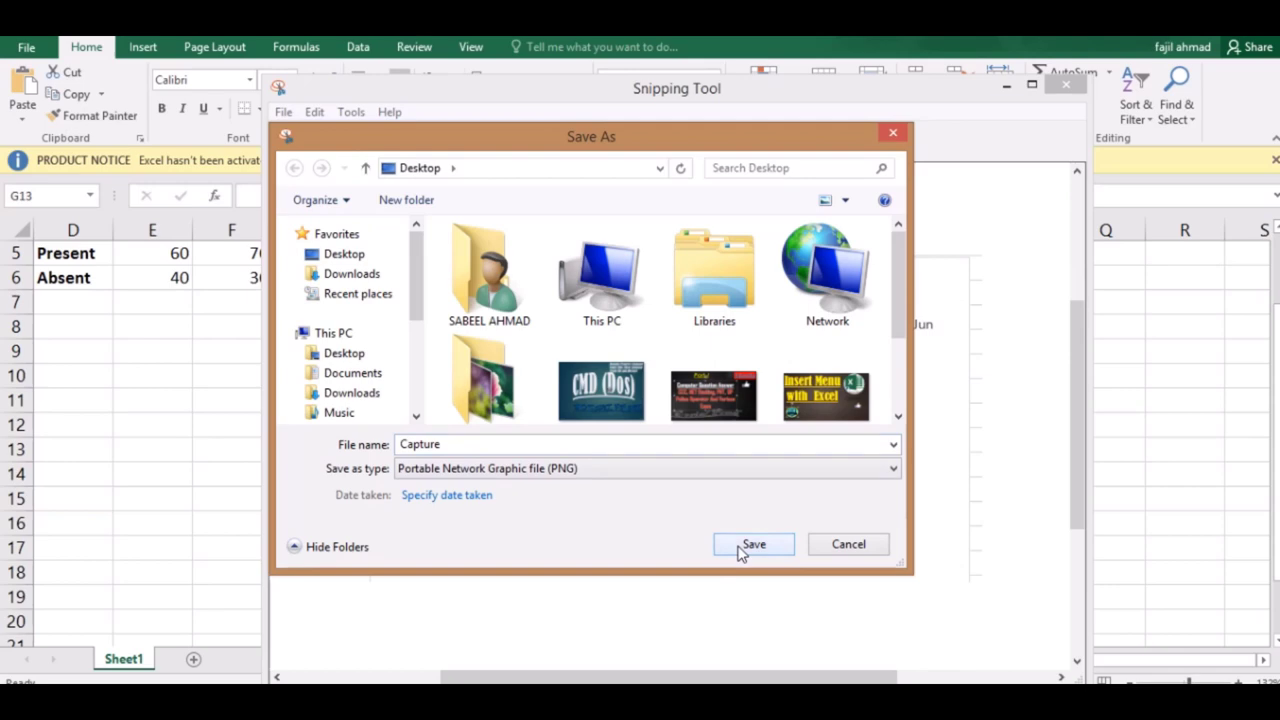
left_click(846, 545)
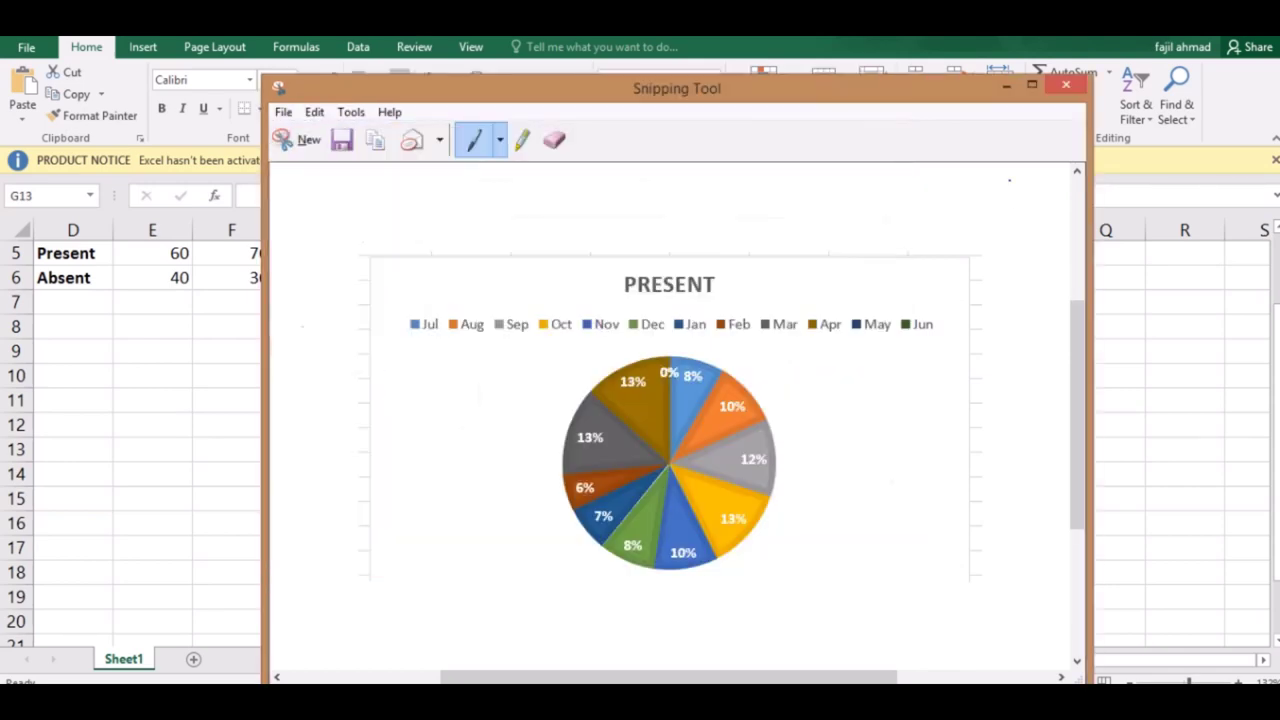
Step: Close Snipping Tool without saving again, then browse Excel's Insert and Page Layout tabs
left_click(1066, 90)
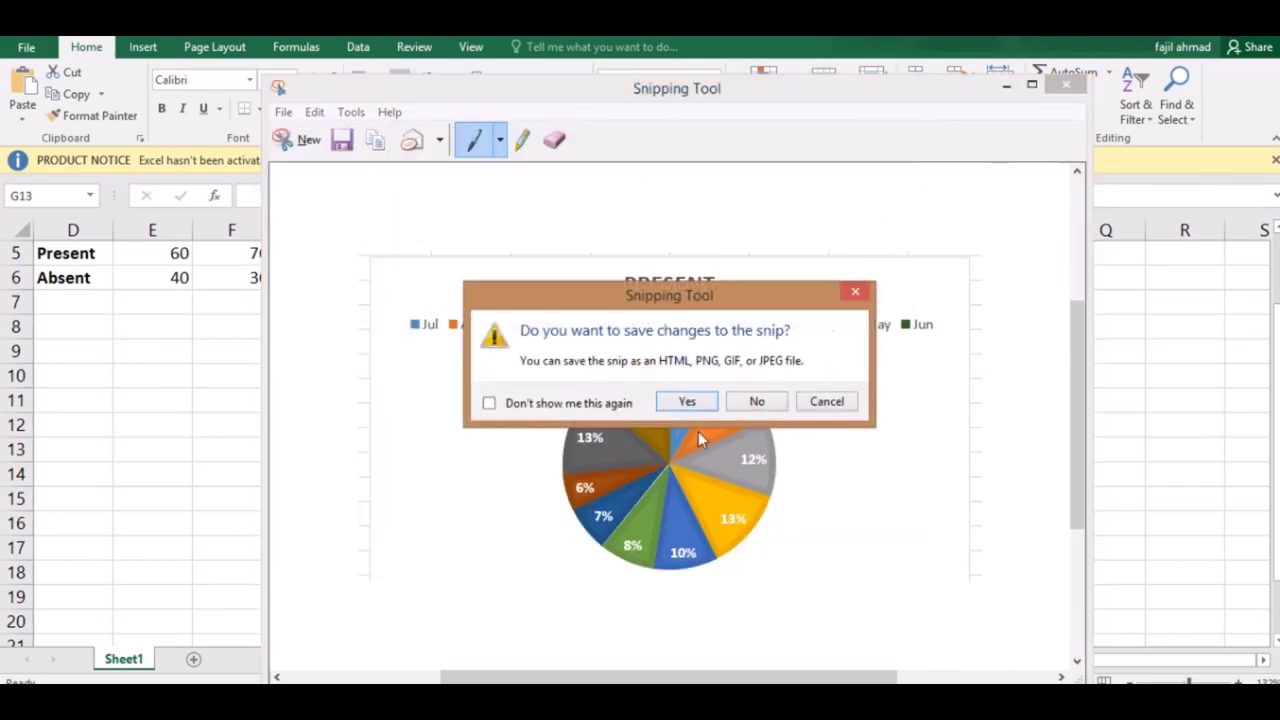
left_click(757, 403)
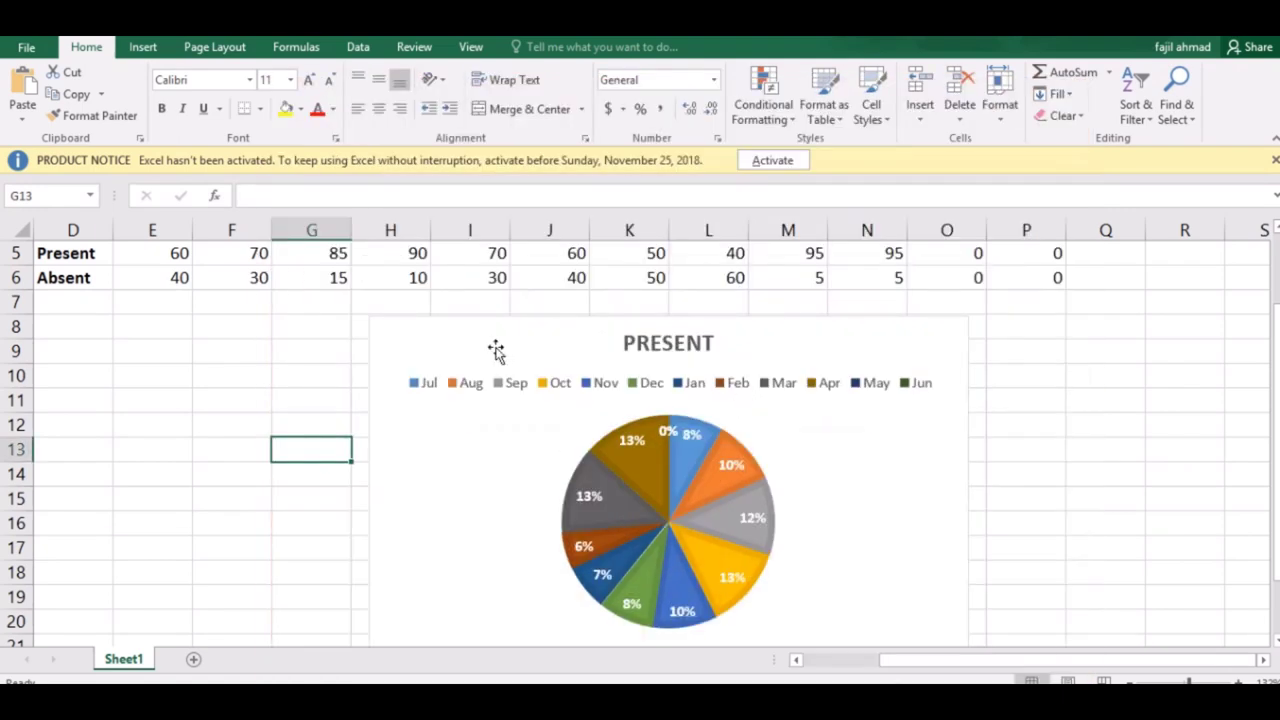
left_click(146, 52)
left_click(224, 50)
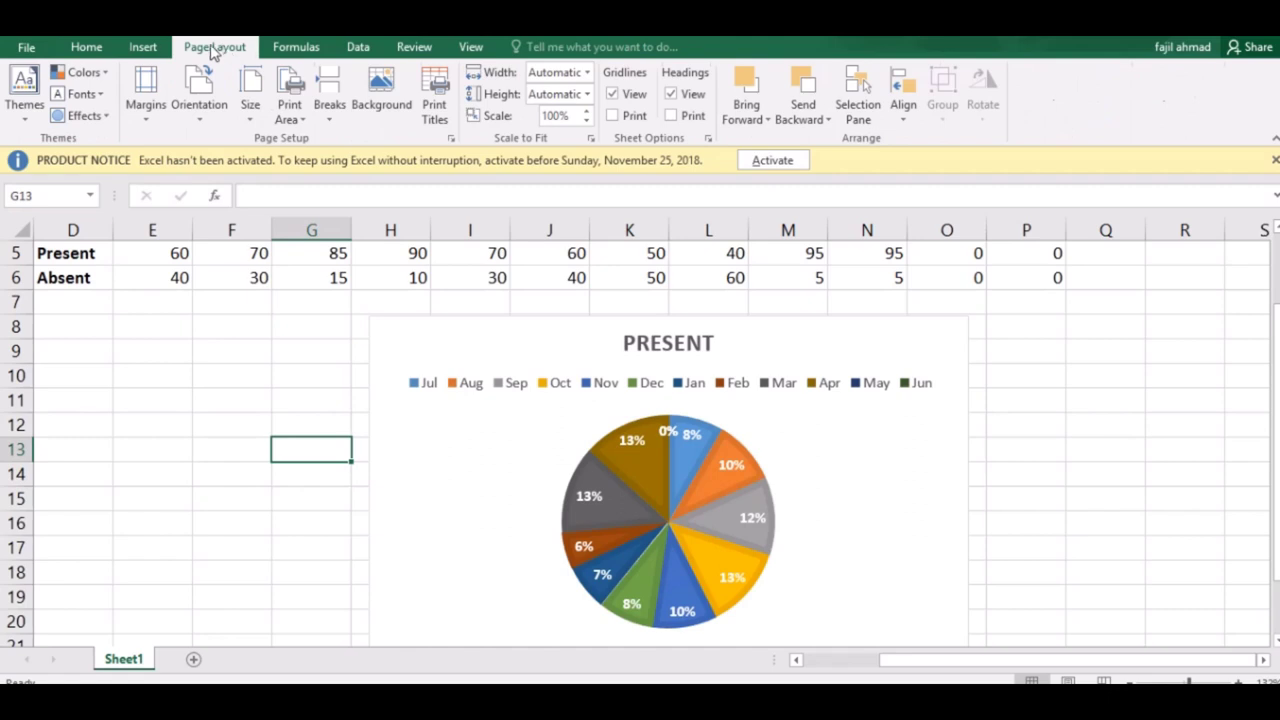
left_click(145, 50)
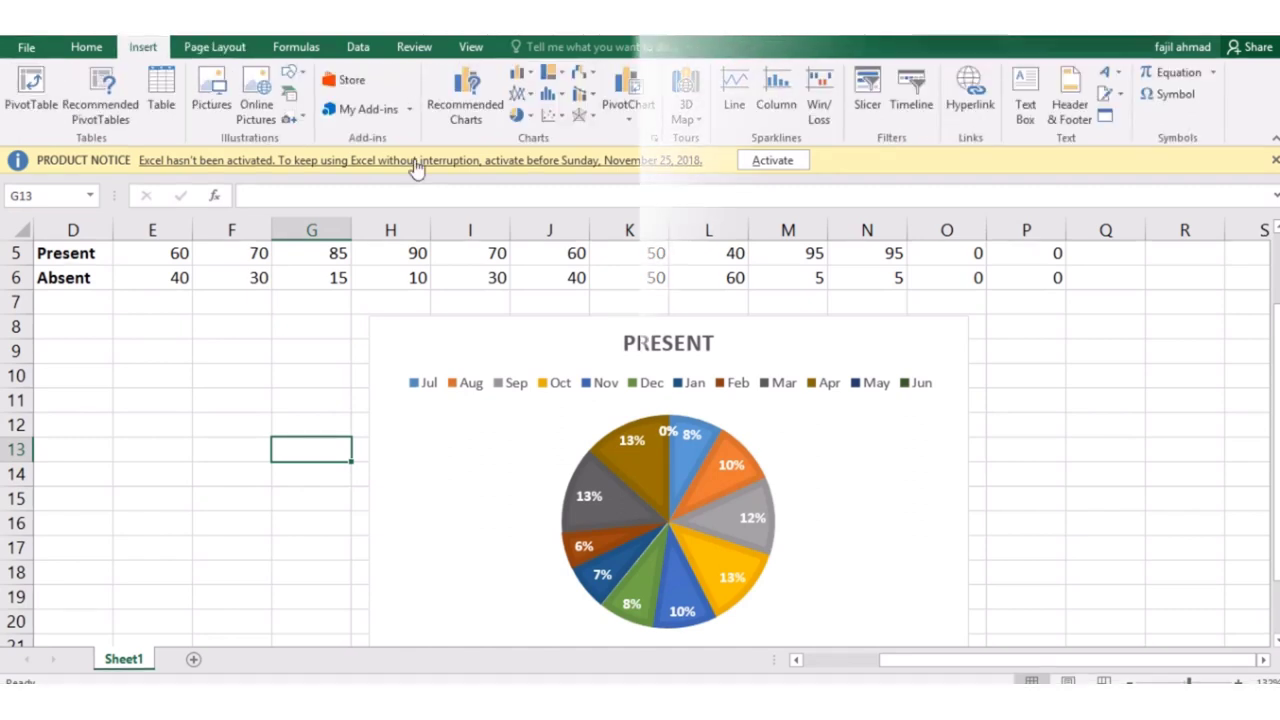